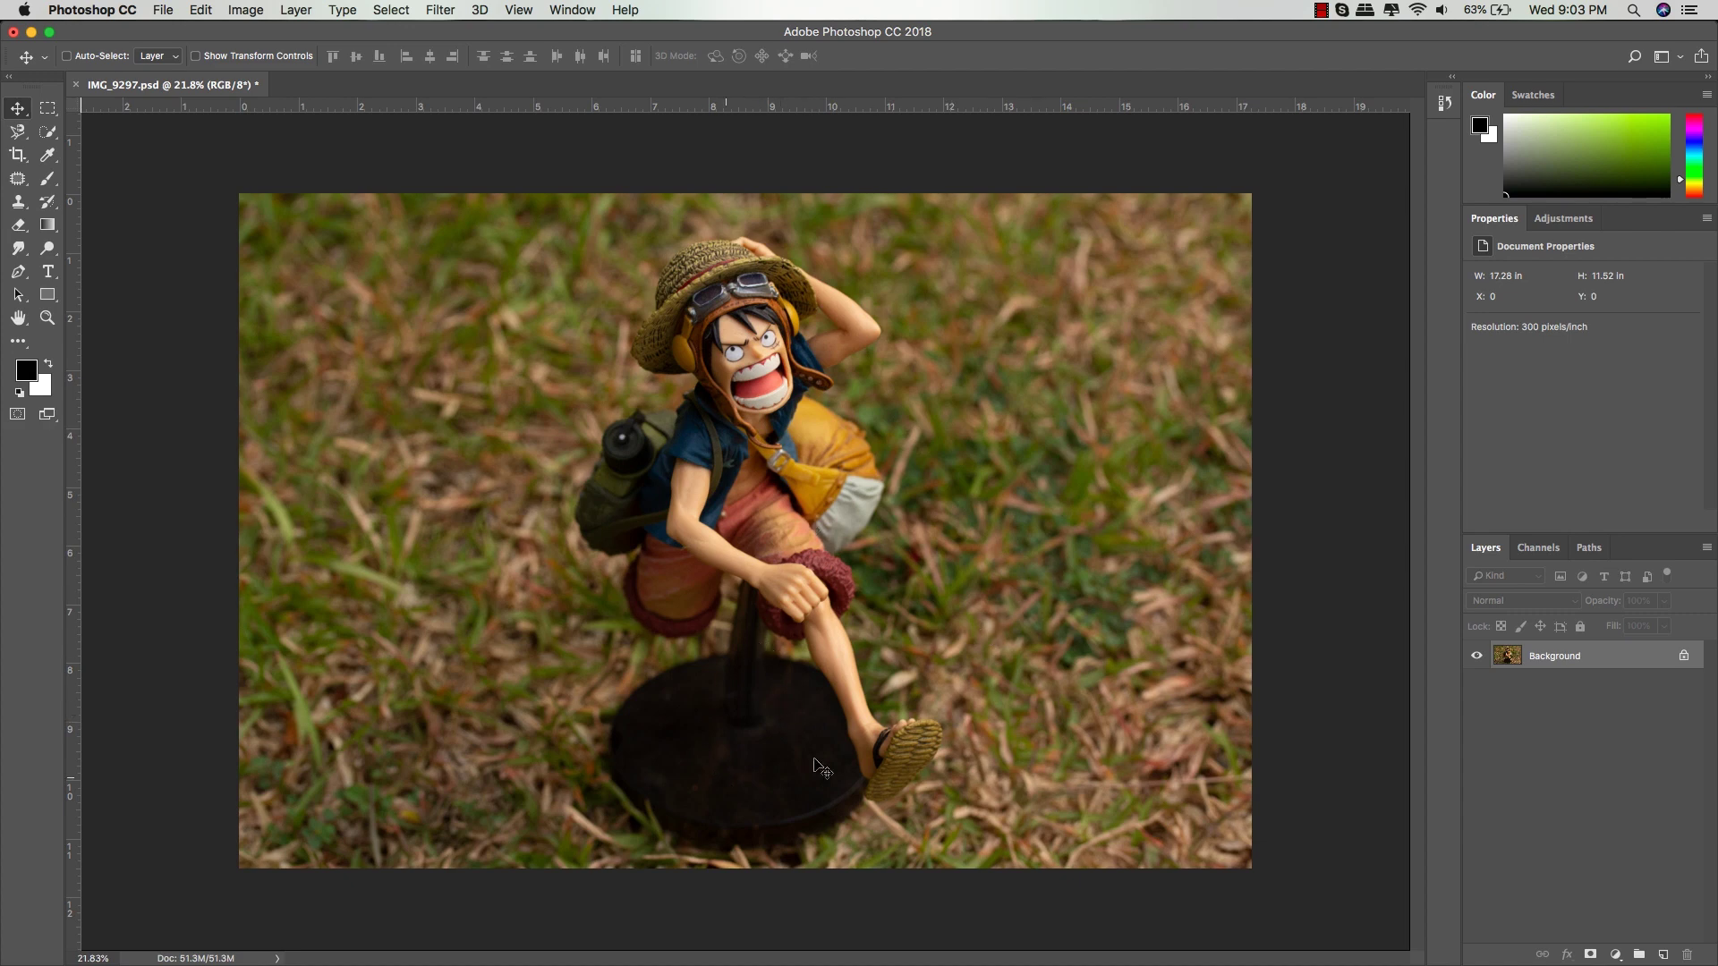
Show the adjustment type icons in the Adjustments panel beside the IMG_9297.psd figurine photo
click(1561, 218)
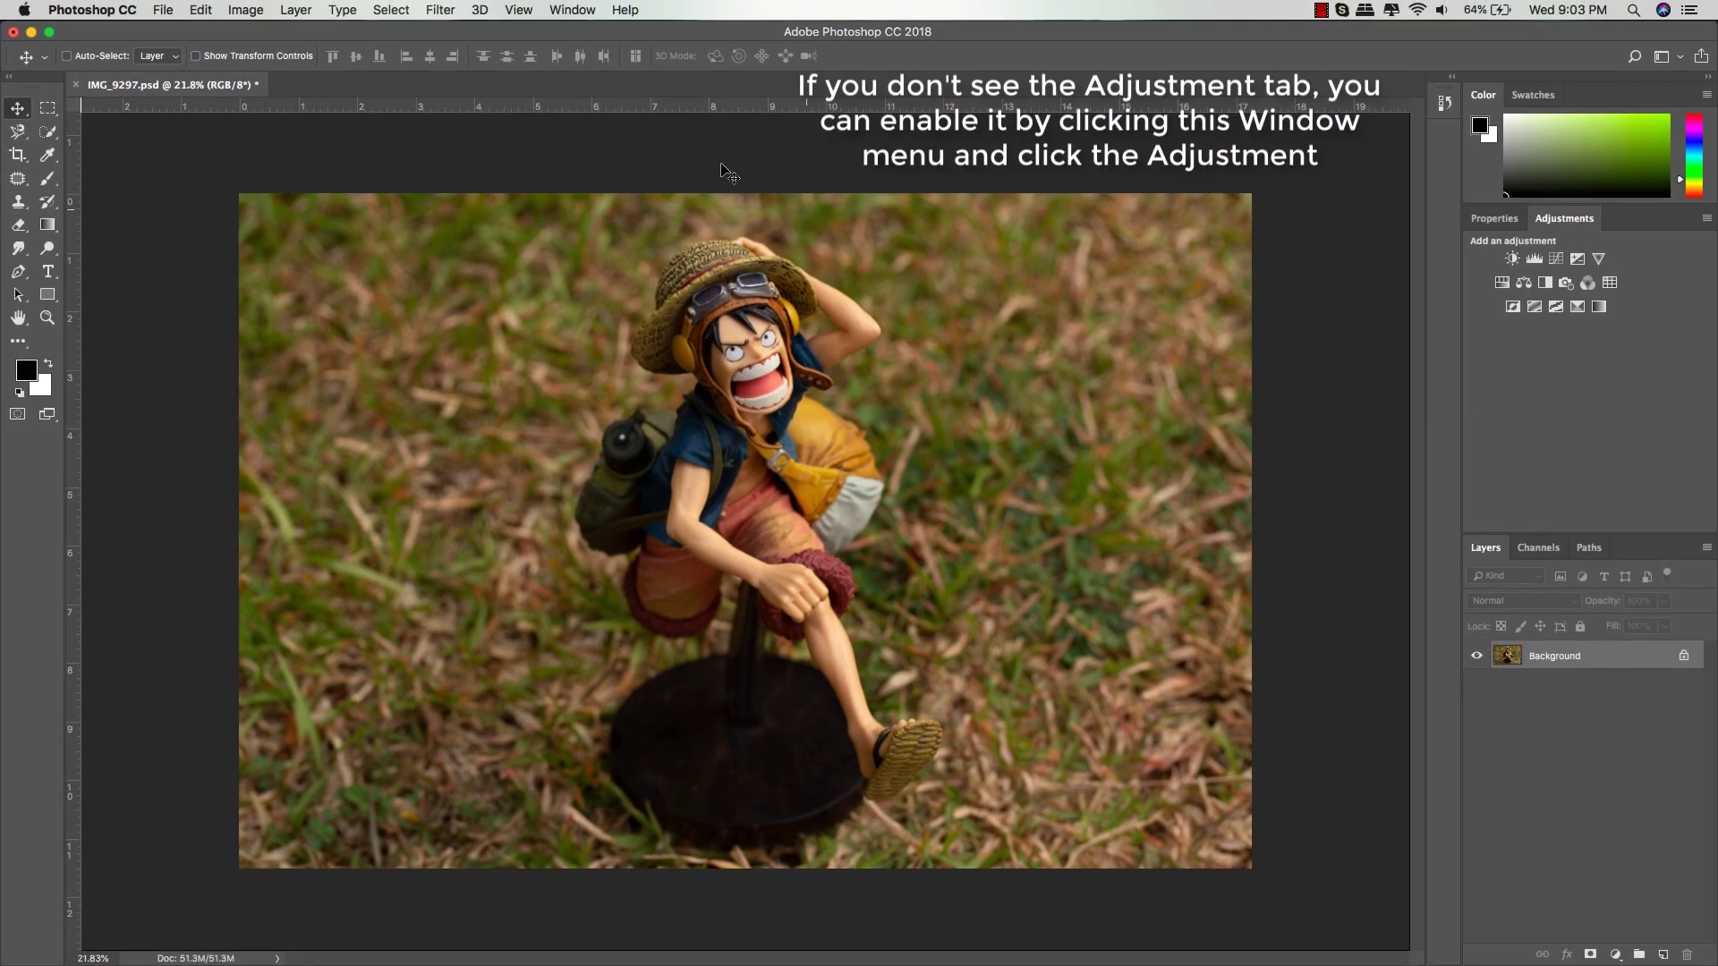
Add a Gradient Map adjustment layer above Background, turning the figurine photo black and white
click(564, 11)
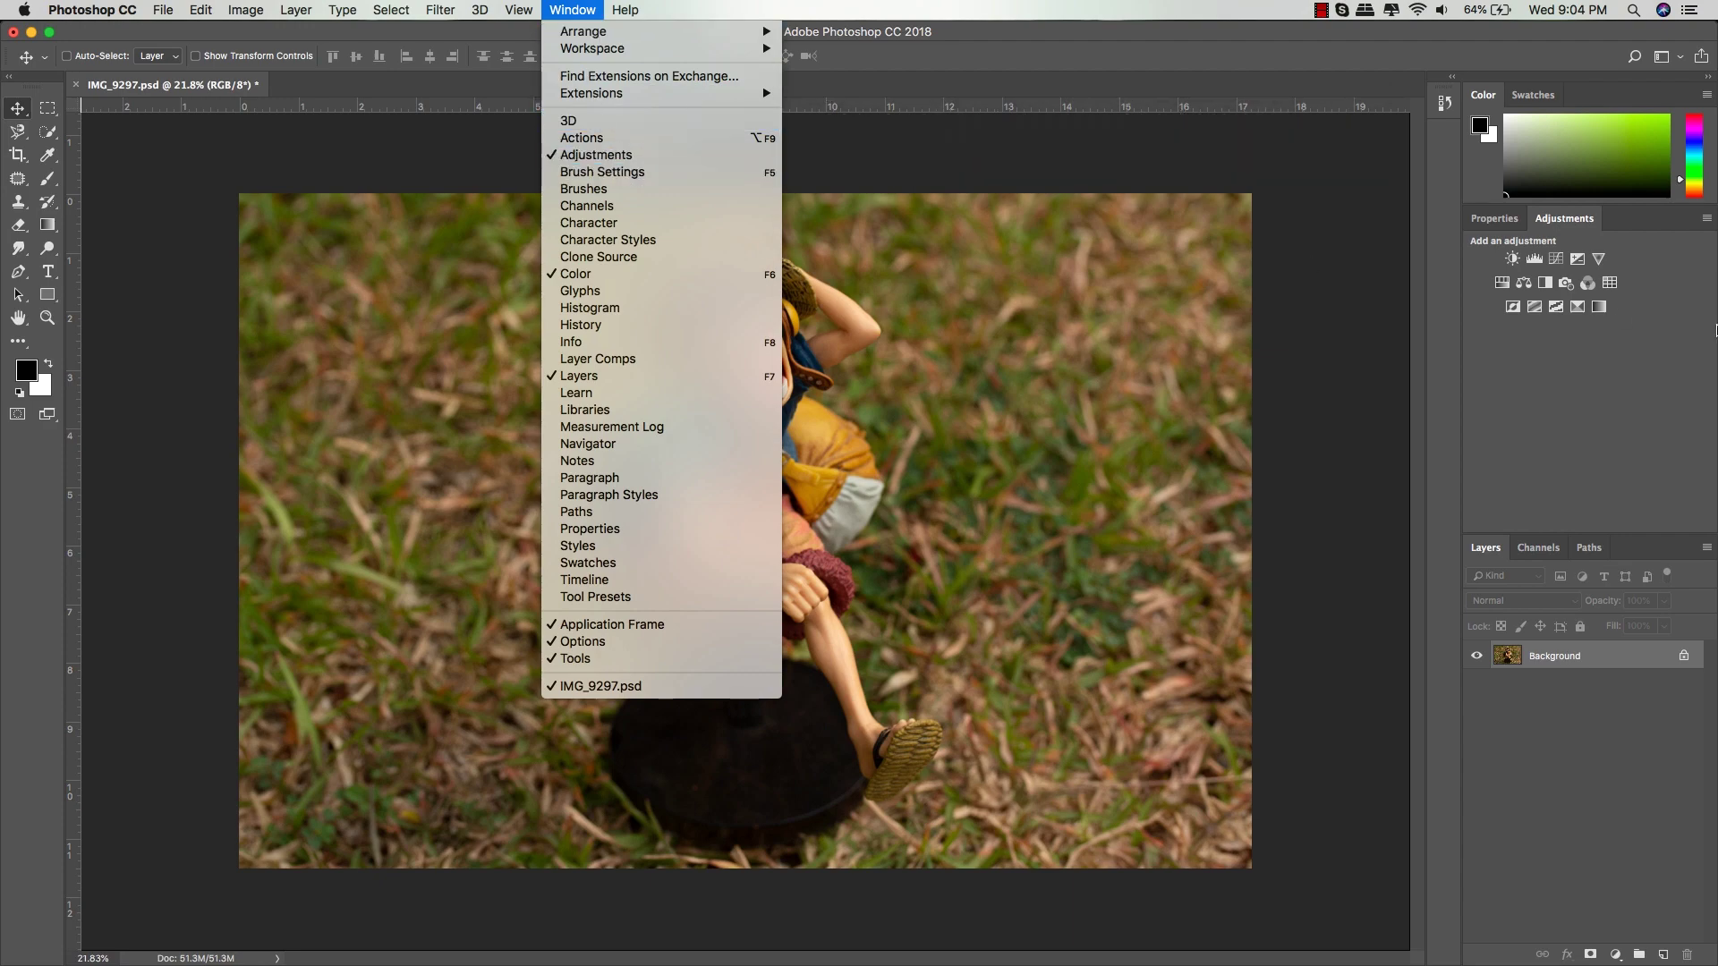
click(1616, 361)
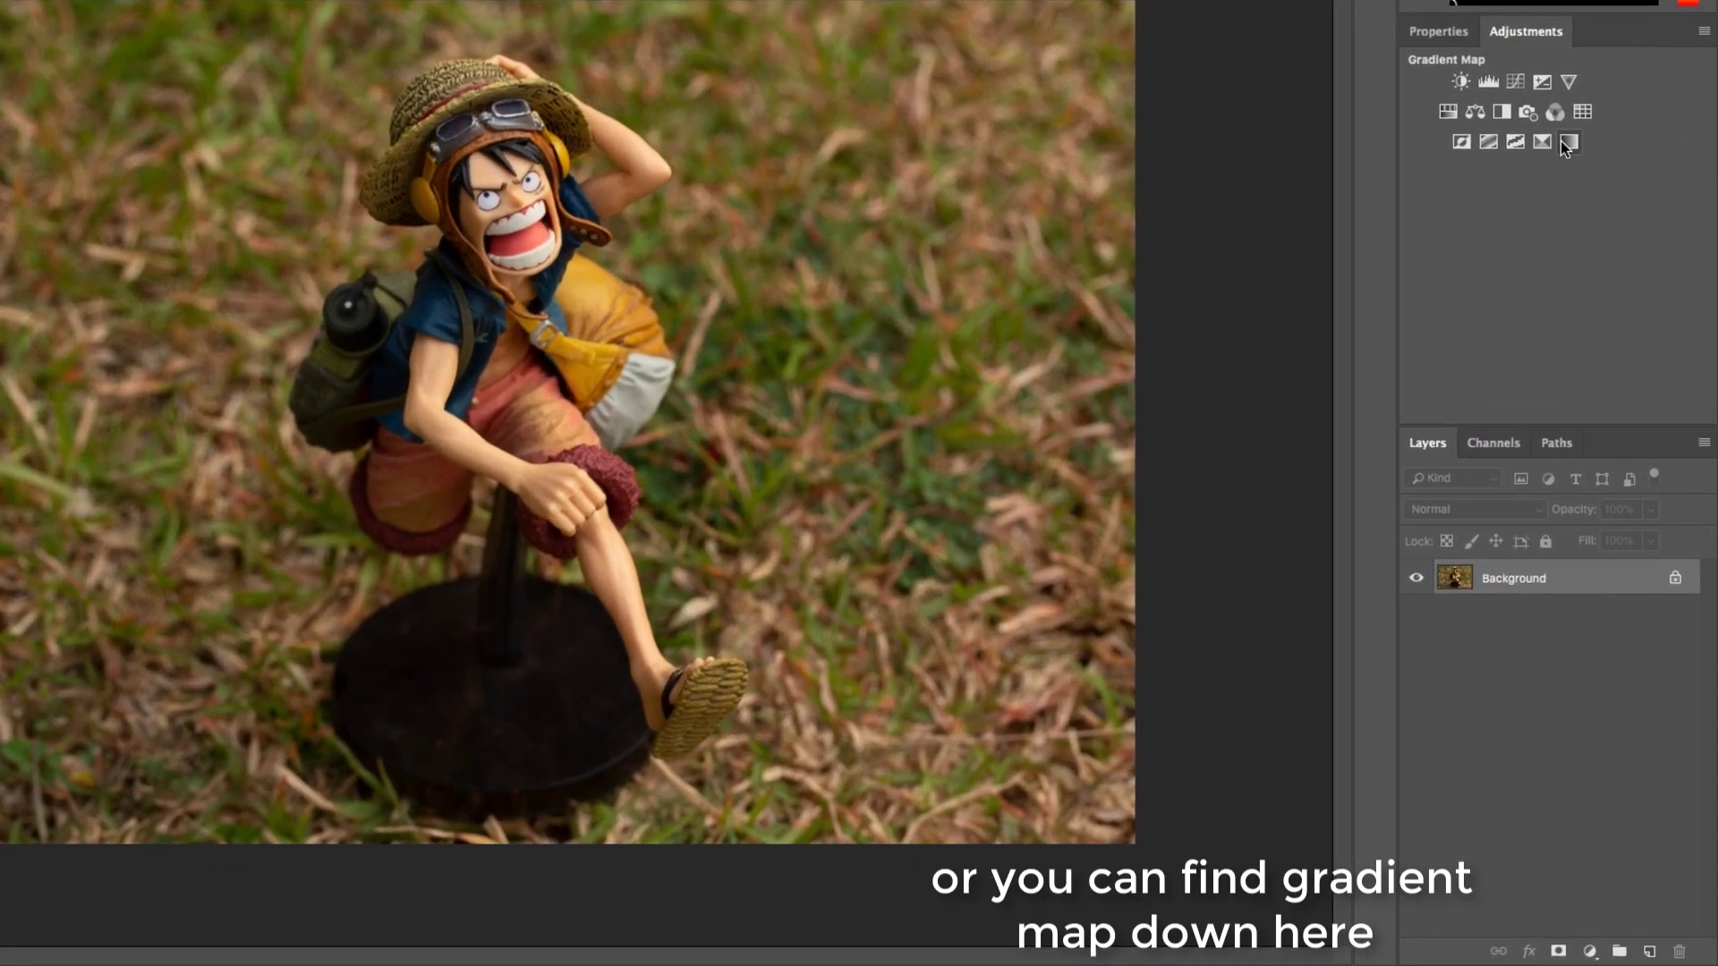
click(1588, 952)
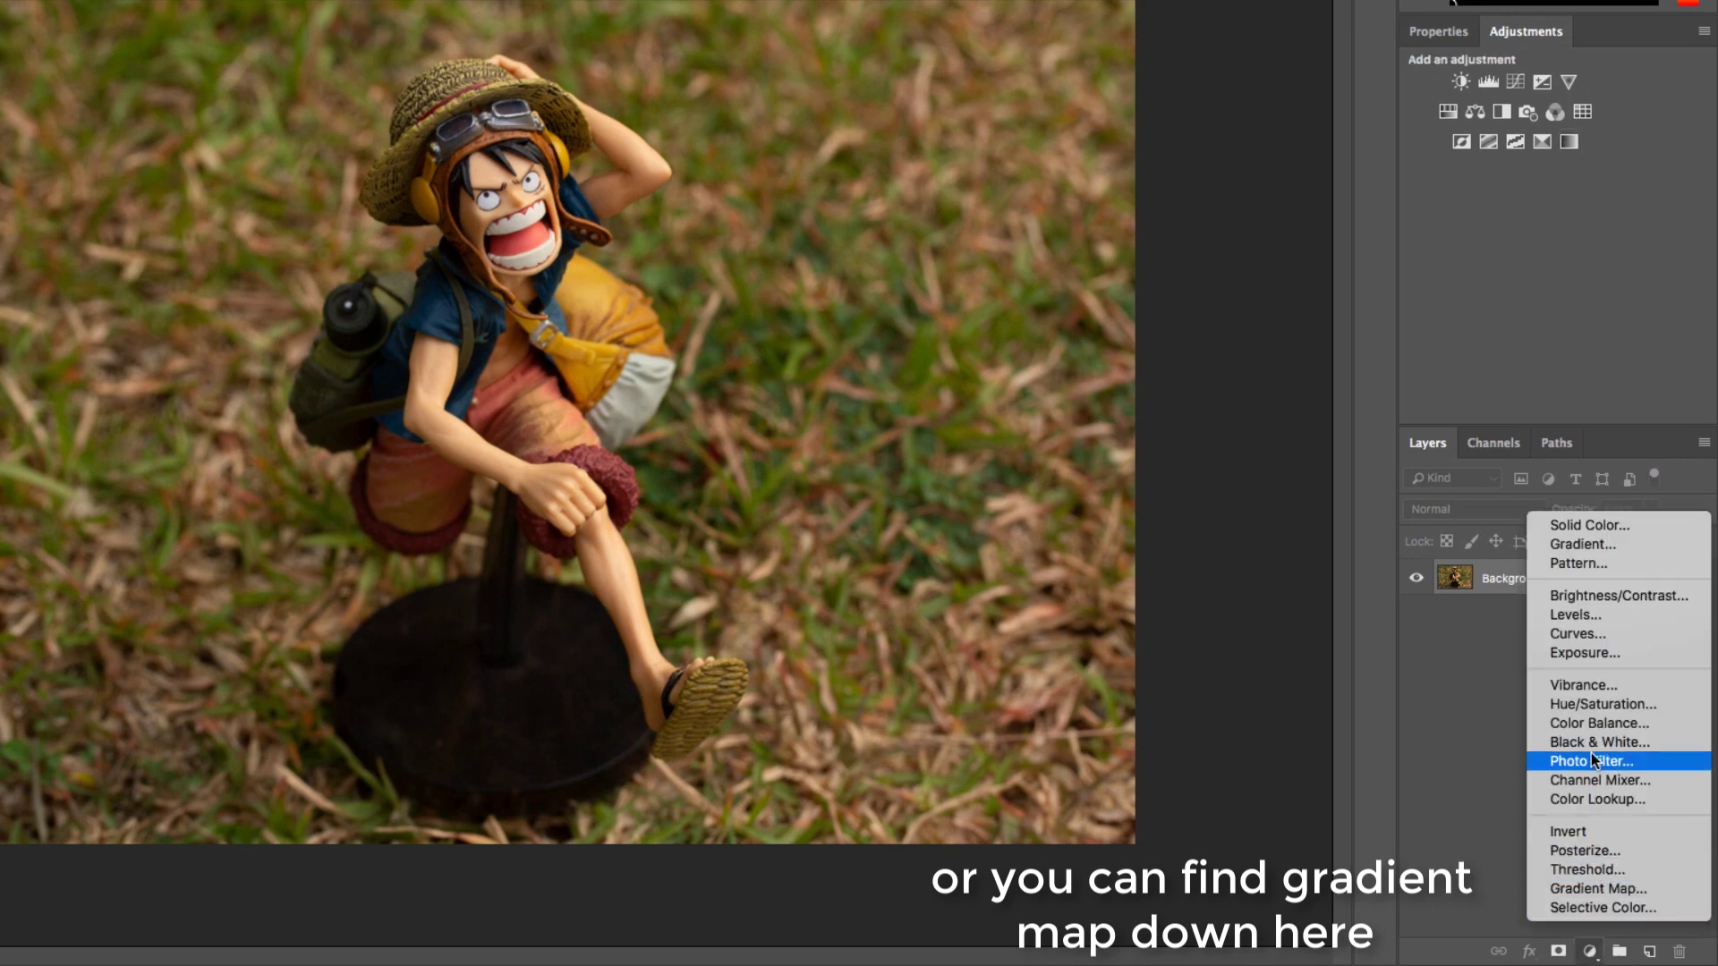
click(1602, 887)
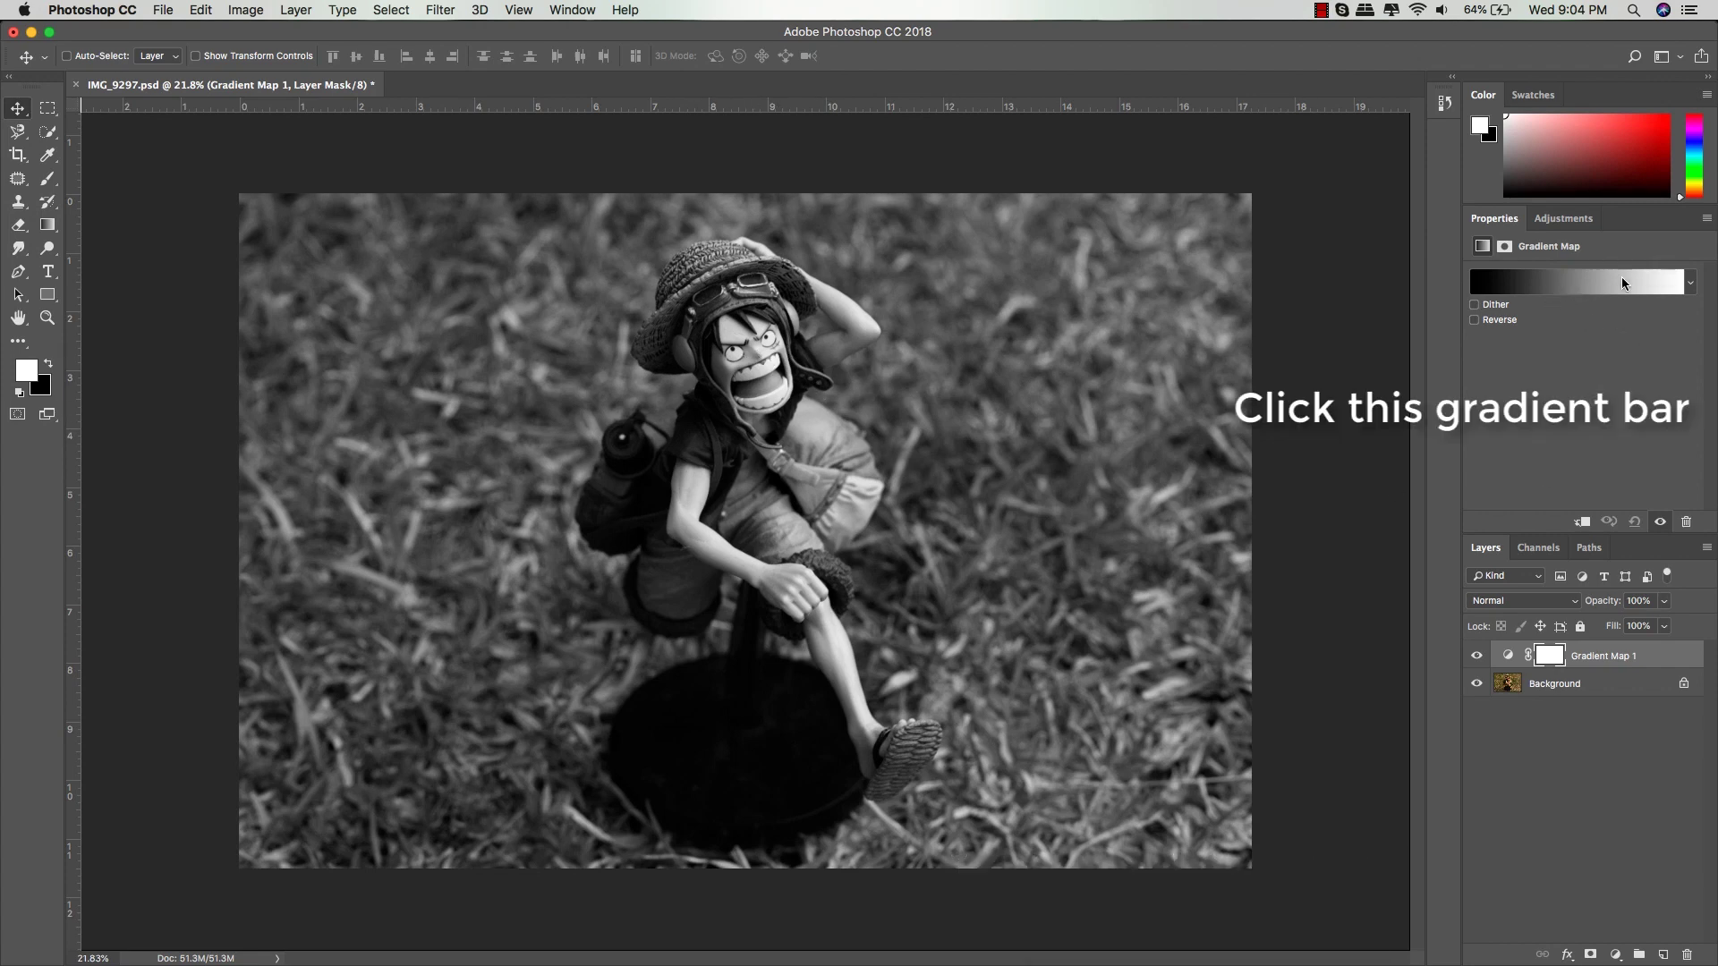
click(1564, 291)
Apply the Blue, Red, Yellow gradient preset to Gradient Map 1
drag(1207, 173, 1130, 234)
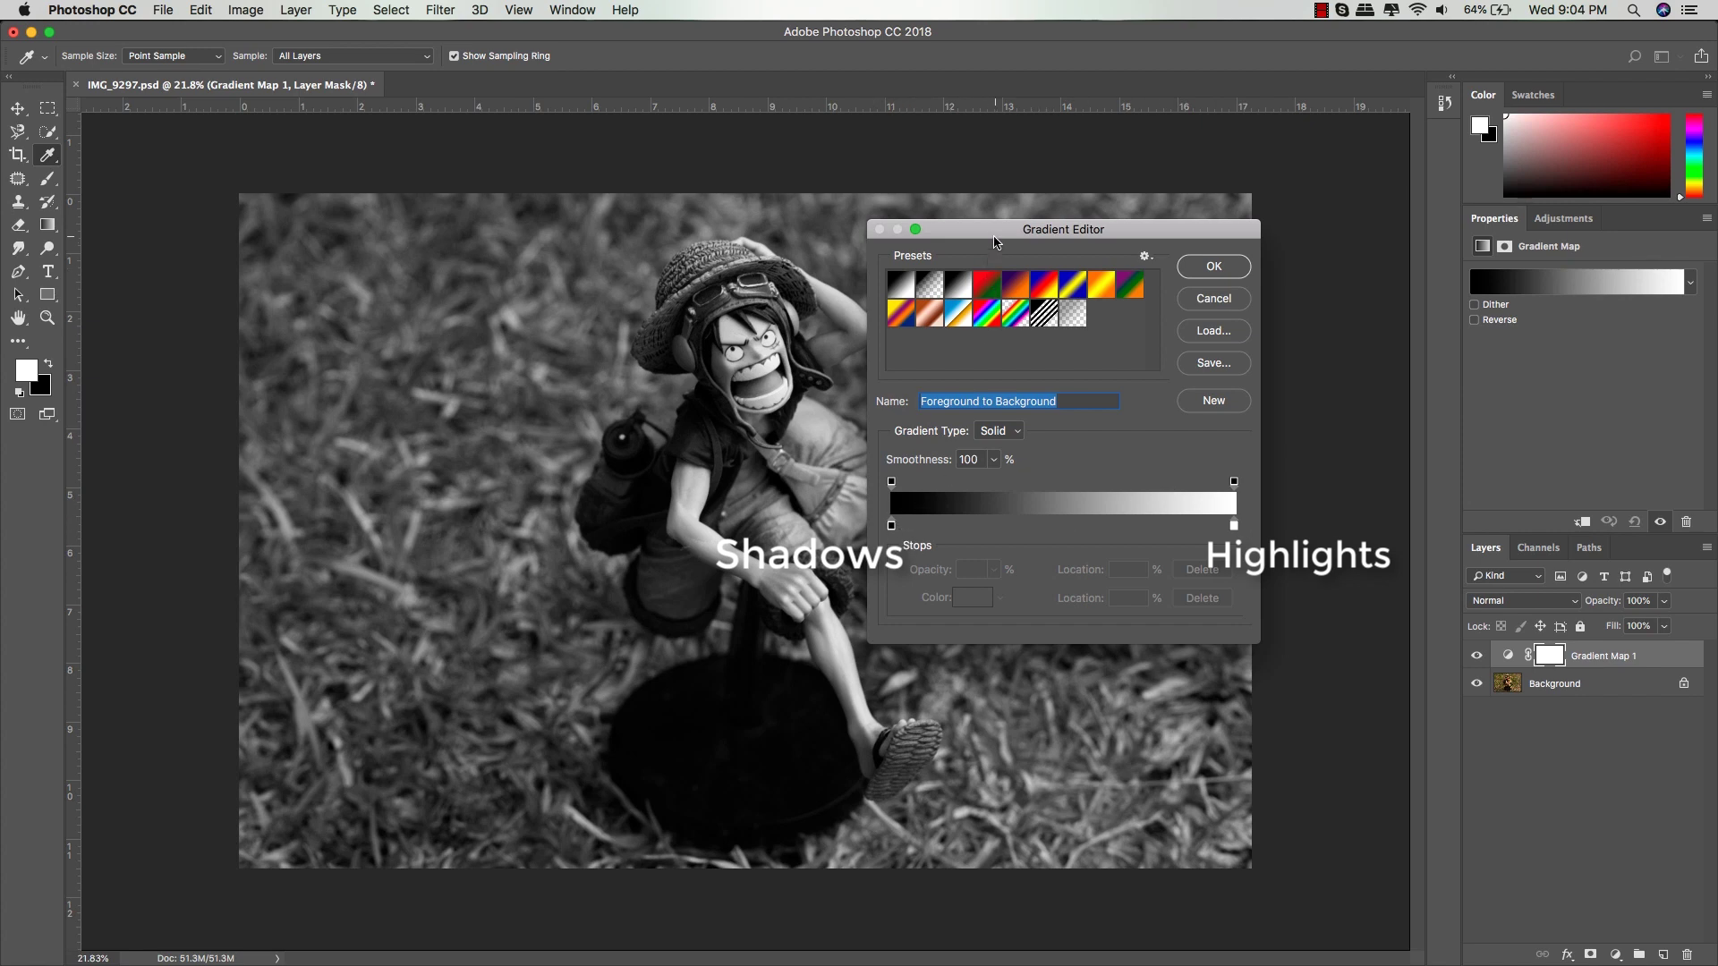
click(1053, 531)
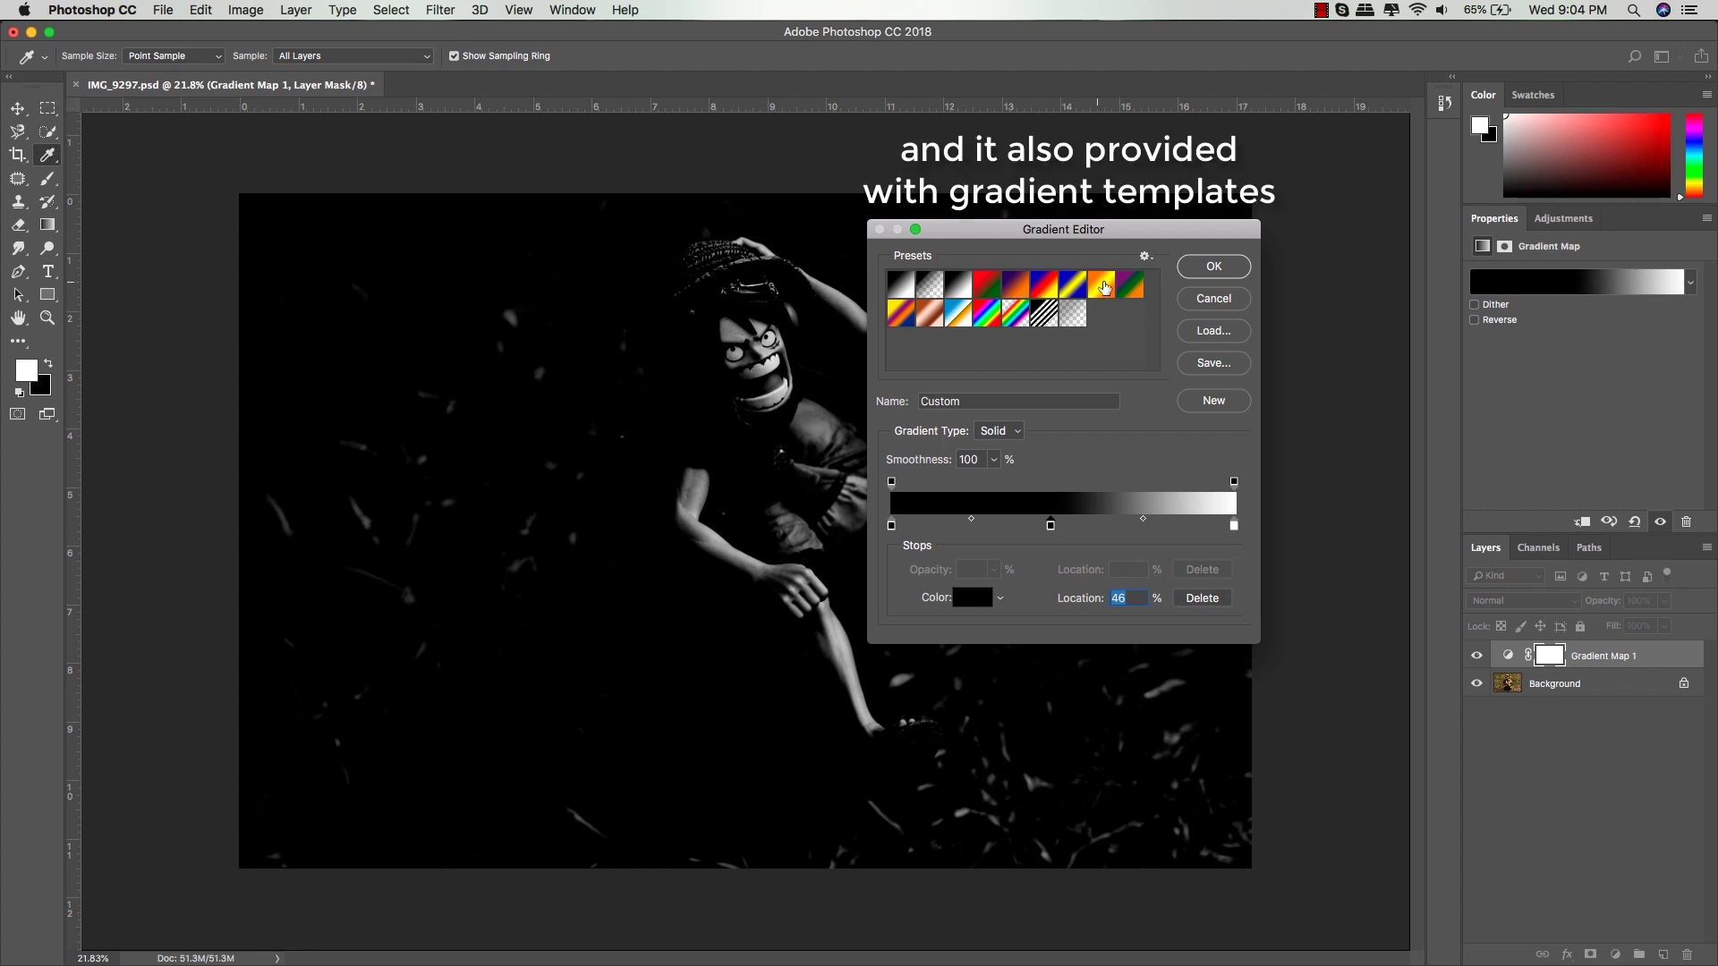
click(1047, 289)
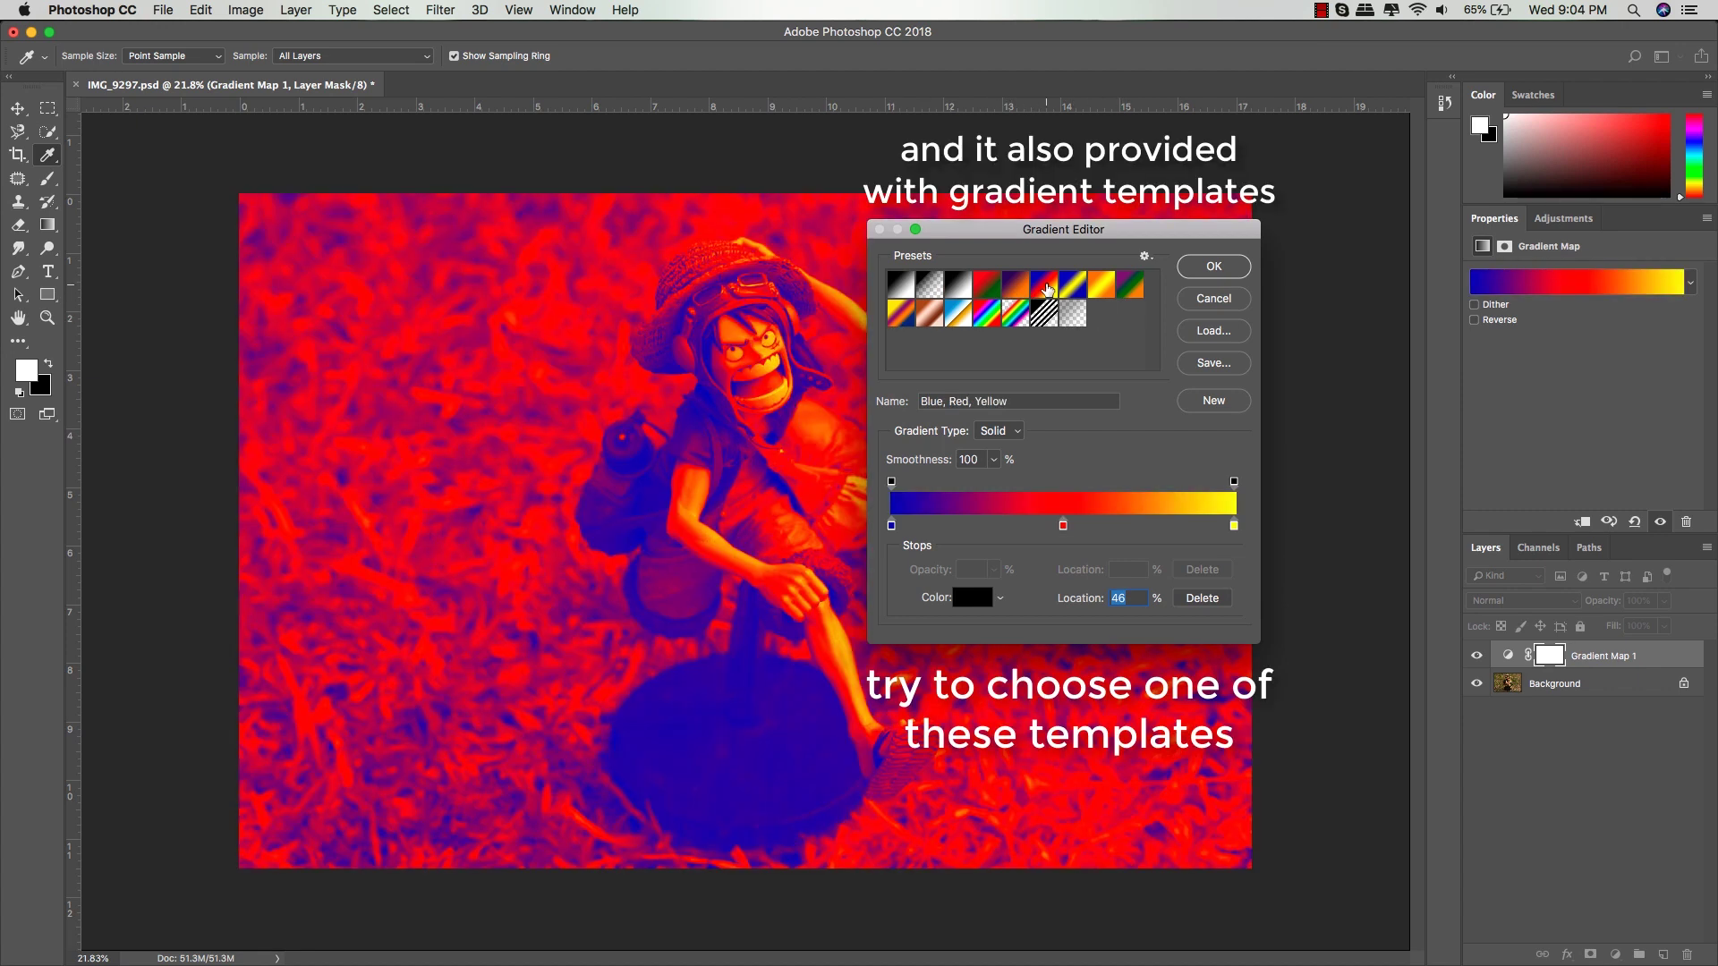
mouse_move(1114, 230)
mouse_down()
mouse_move(1222, 238)
mouse_move(1179, 209)
mouse_move(1174, 233)
mouse_move(1132, 215)
mouse_up()
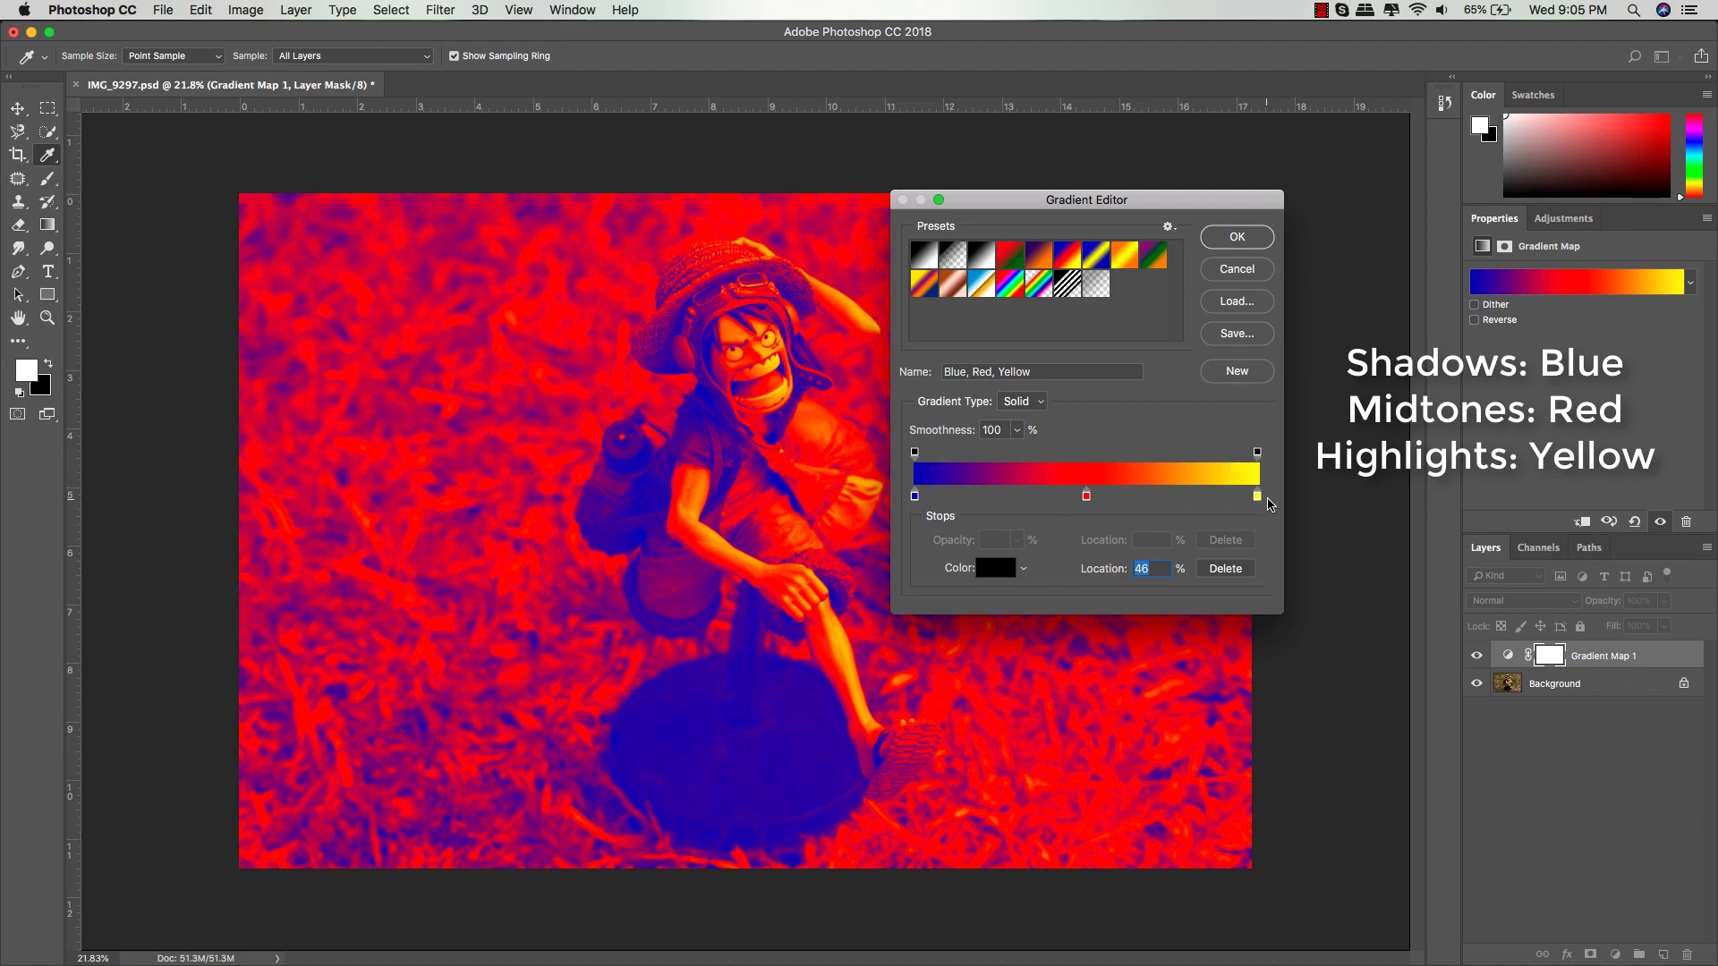
click(1234, 238)
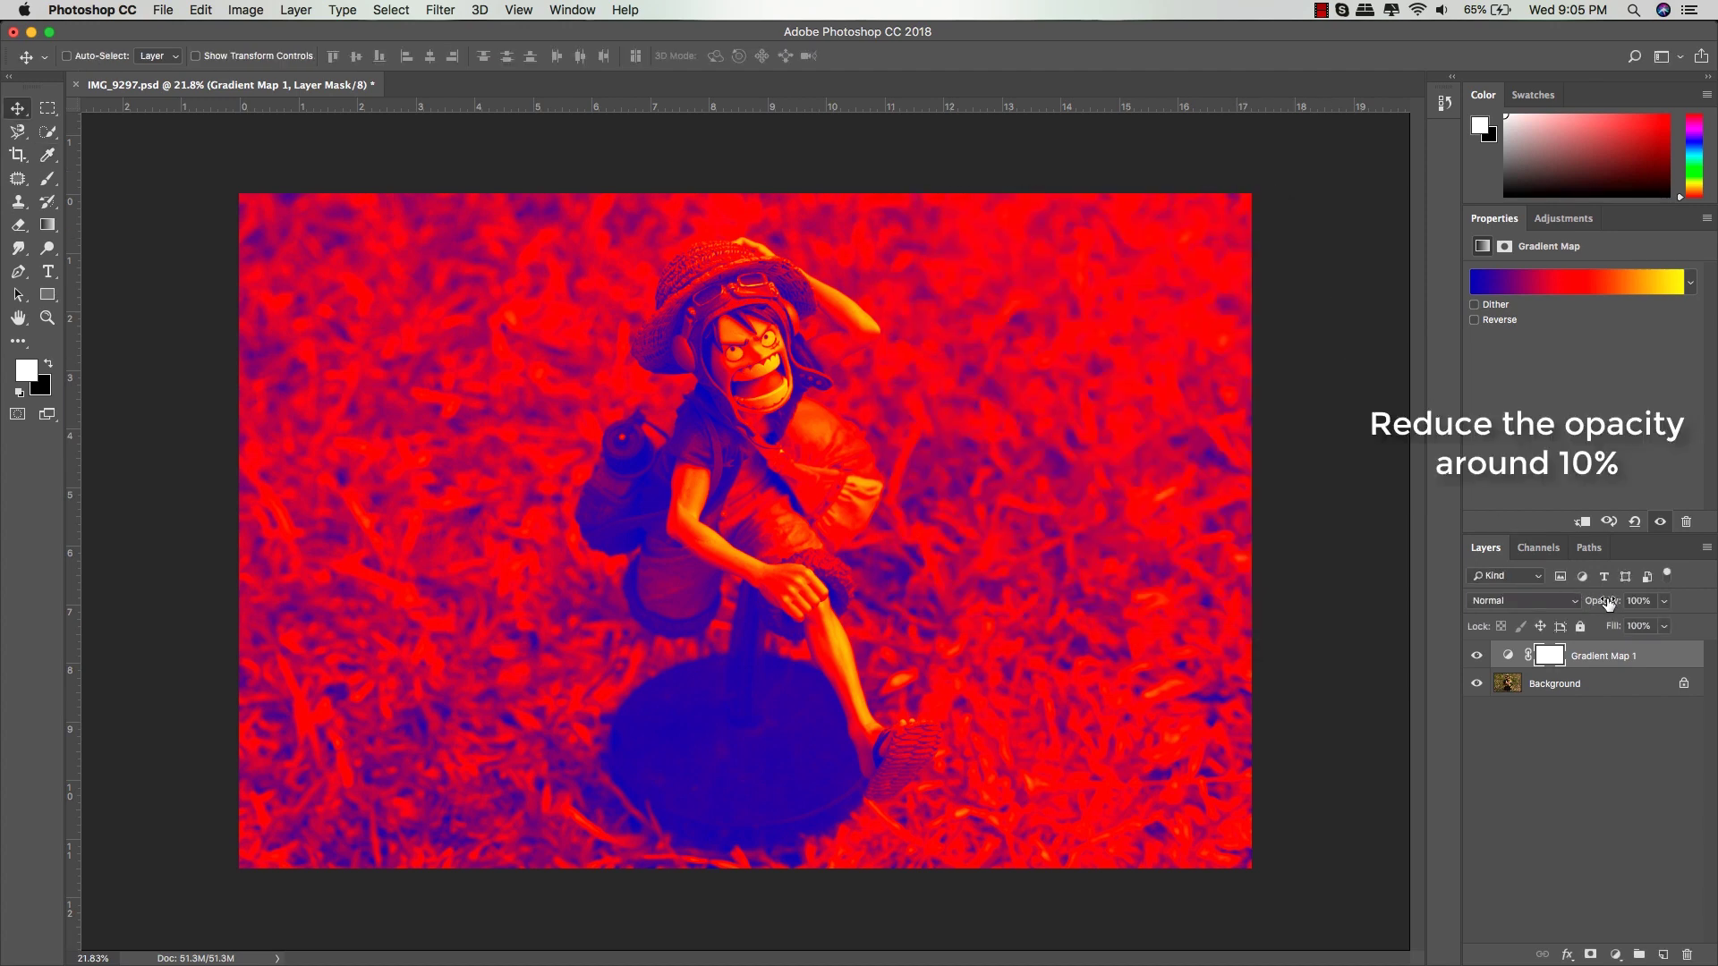
Lower Gradient Map 1's opacity and toggle its visibility to compare before and after
drag(1604, 604, 1535, 607)
click(1477, 658)
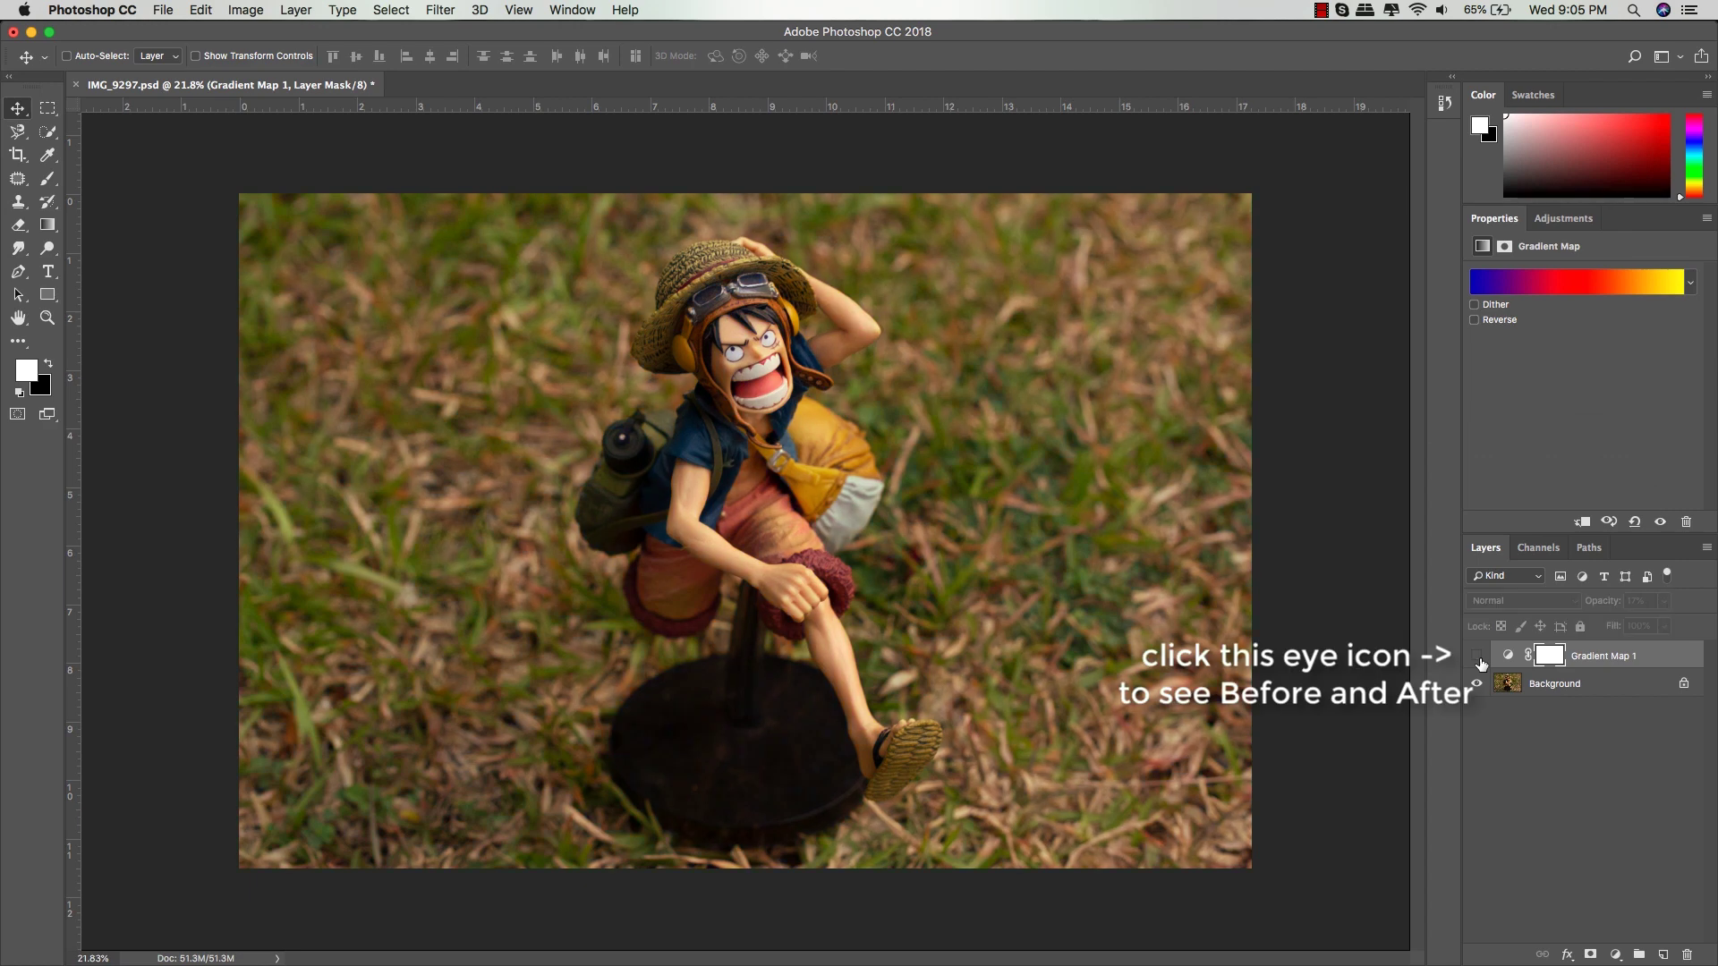
click(1478, 658)
click(1478, 658)
click(1478, 658)
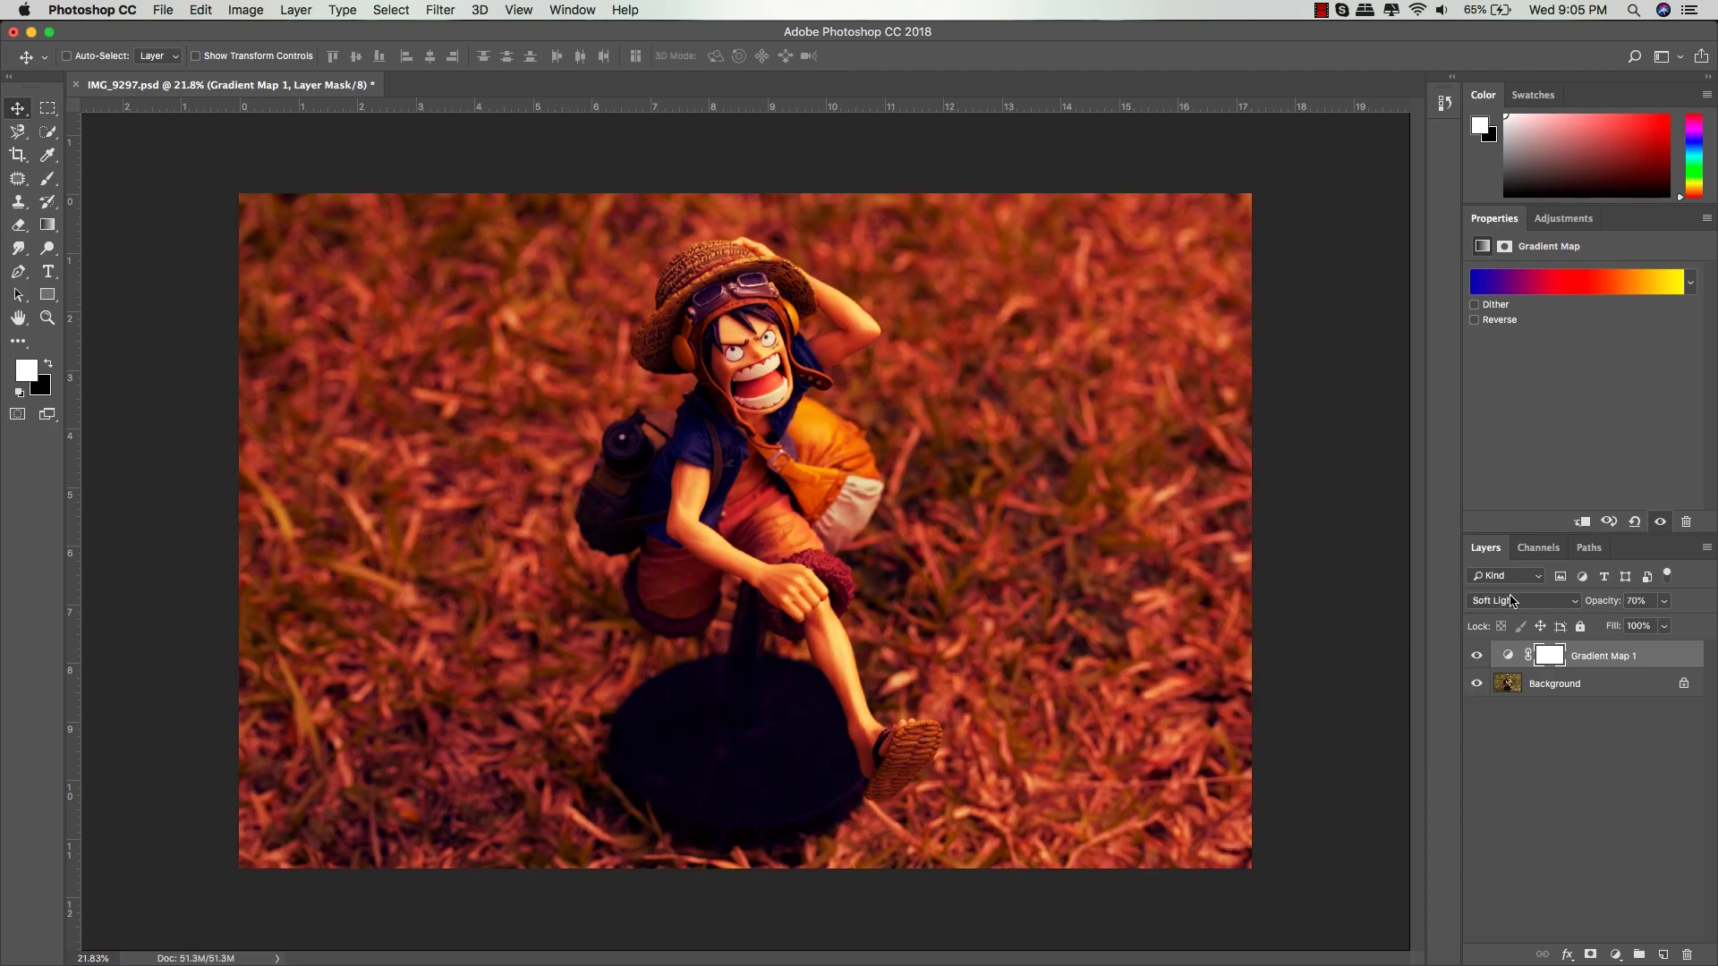
click(1521, 601)
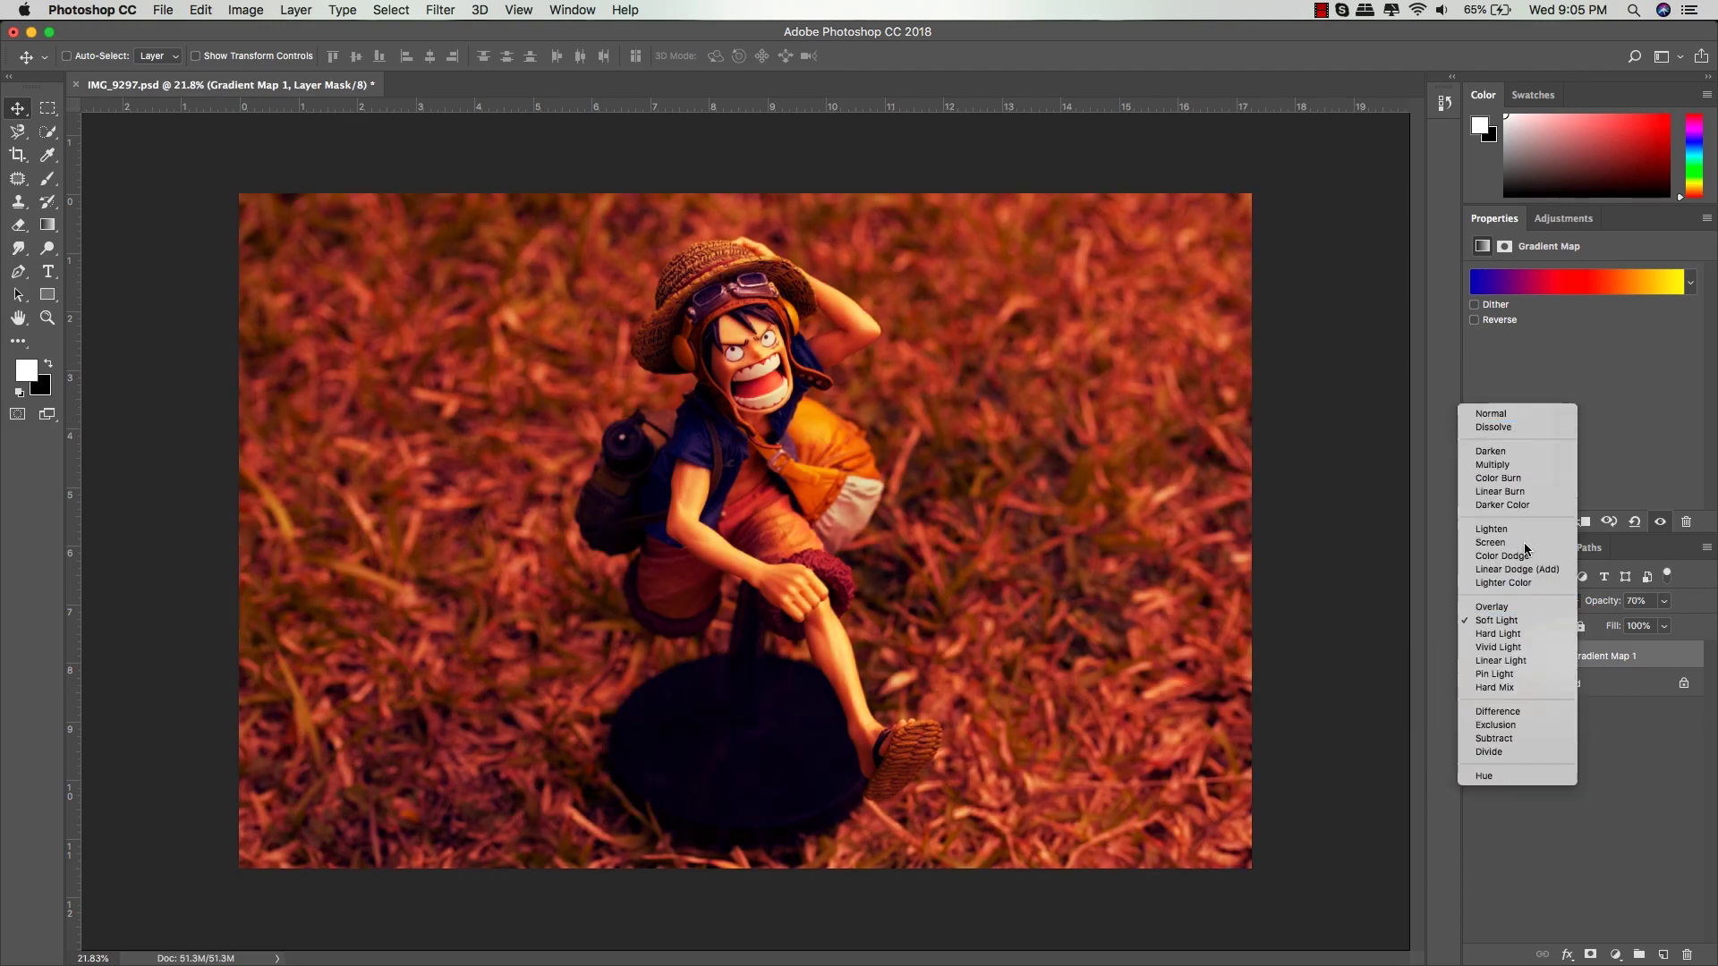
key(Escape)
Blend Gradient Map 1 in Soft Light at 19% opacity and 86% fill, checking the tint
click(1512, 607)
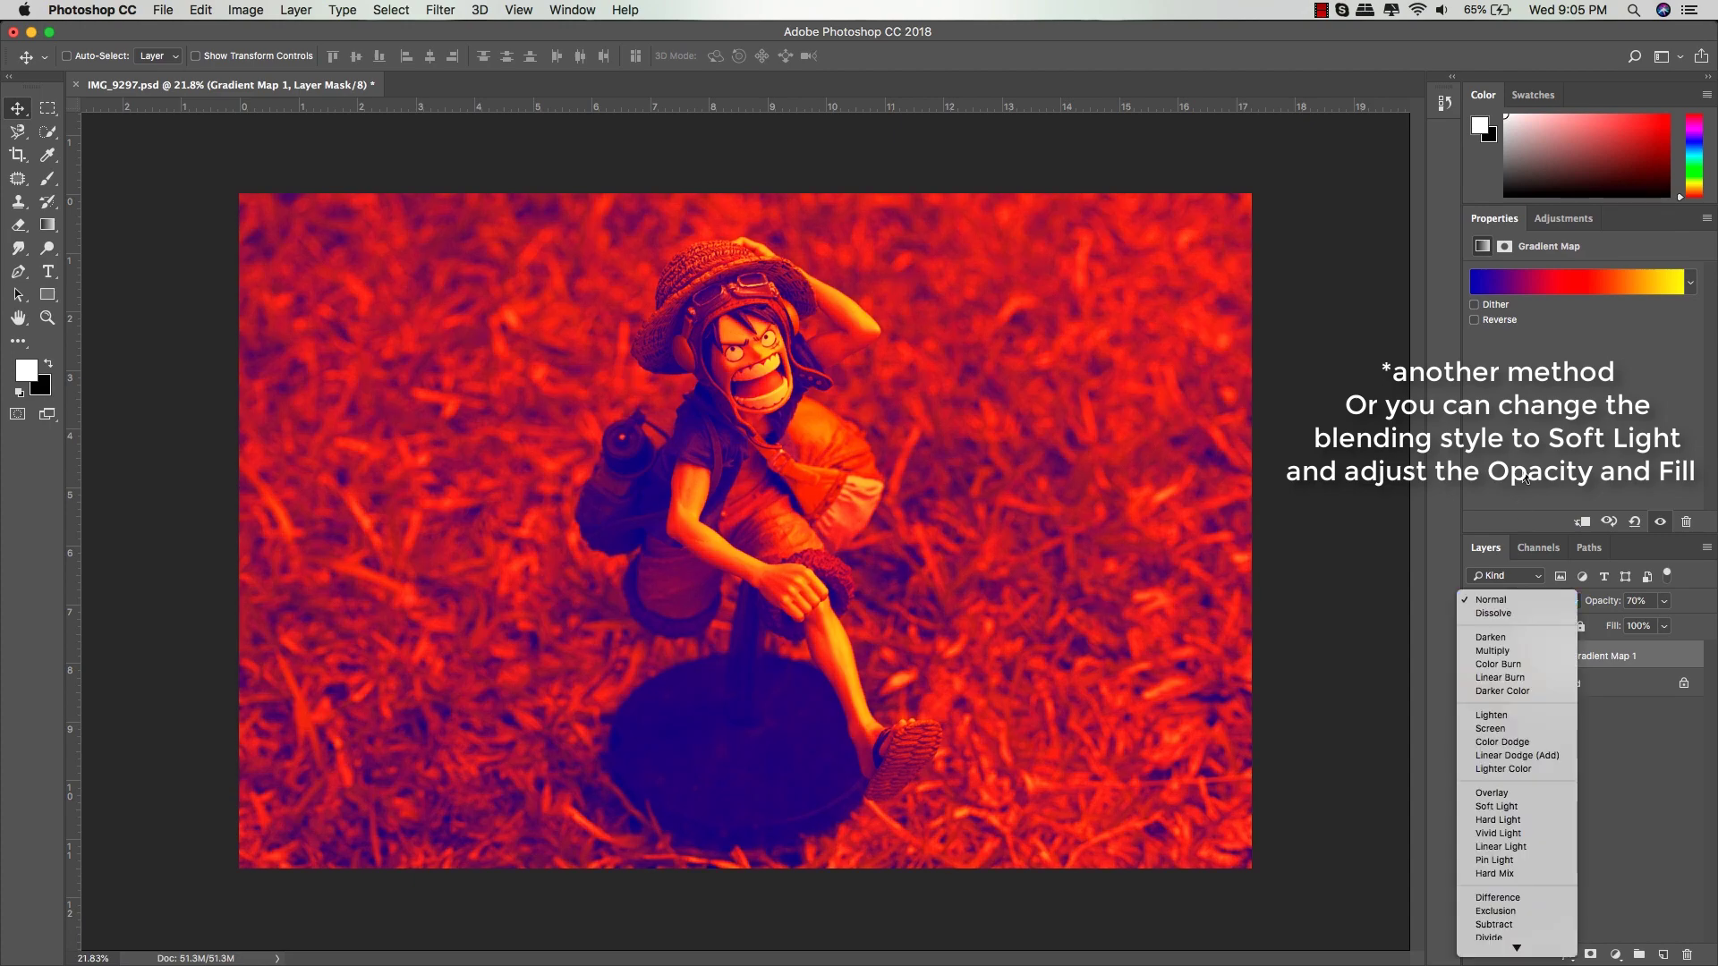
click(1497, 805)
mouse_move(1608, 605)
mouse_down()
mouse_move(1557, 612)
mouse_move(1613, 629)
mouse_move(1594, 631)
mouse_move(1601, 605)
mouse_up()
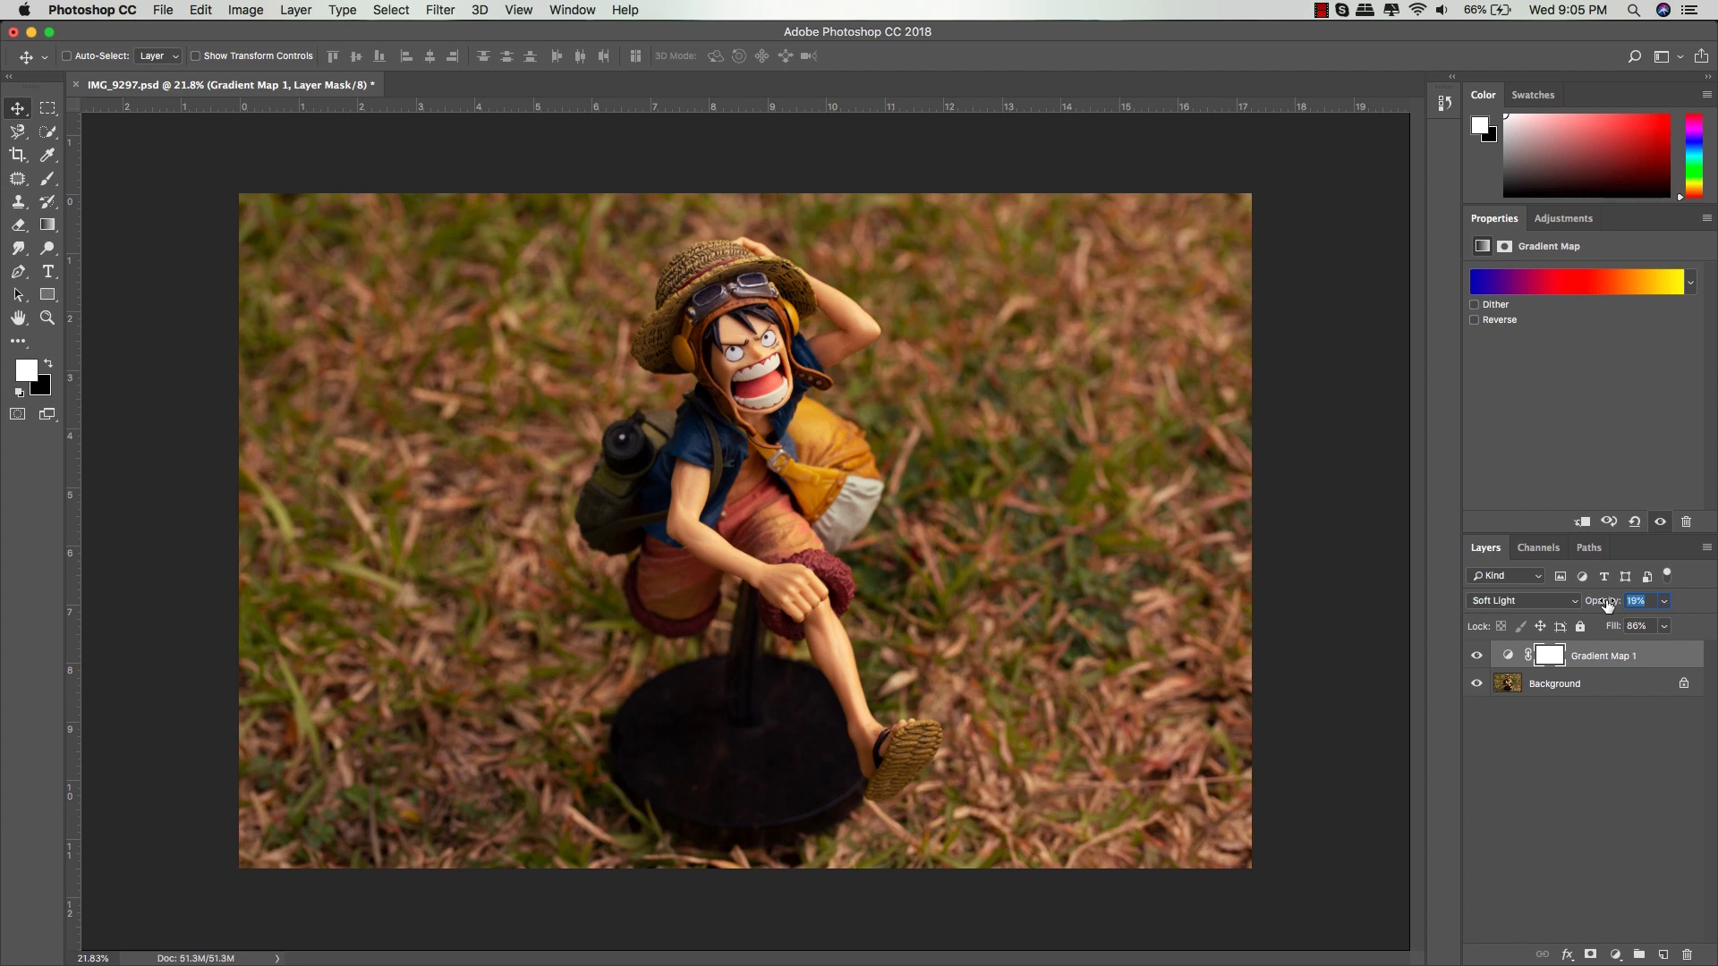
click(1477, 657)
click(1479, 659)
click(1478, 658)
click(1478, 658)
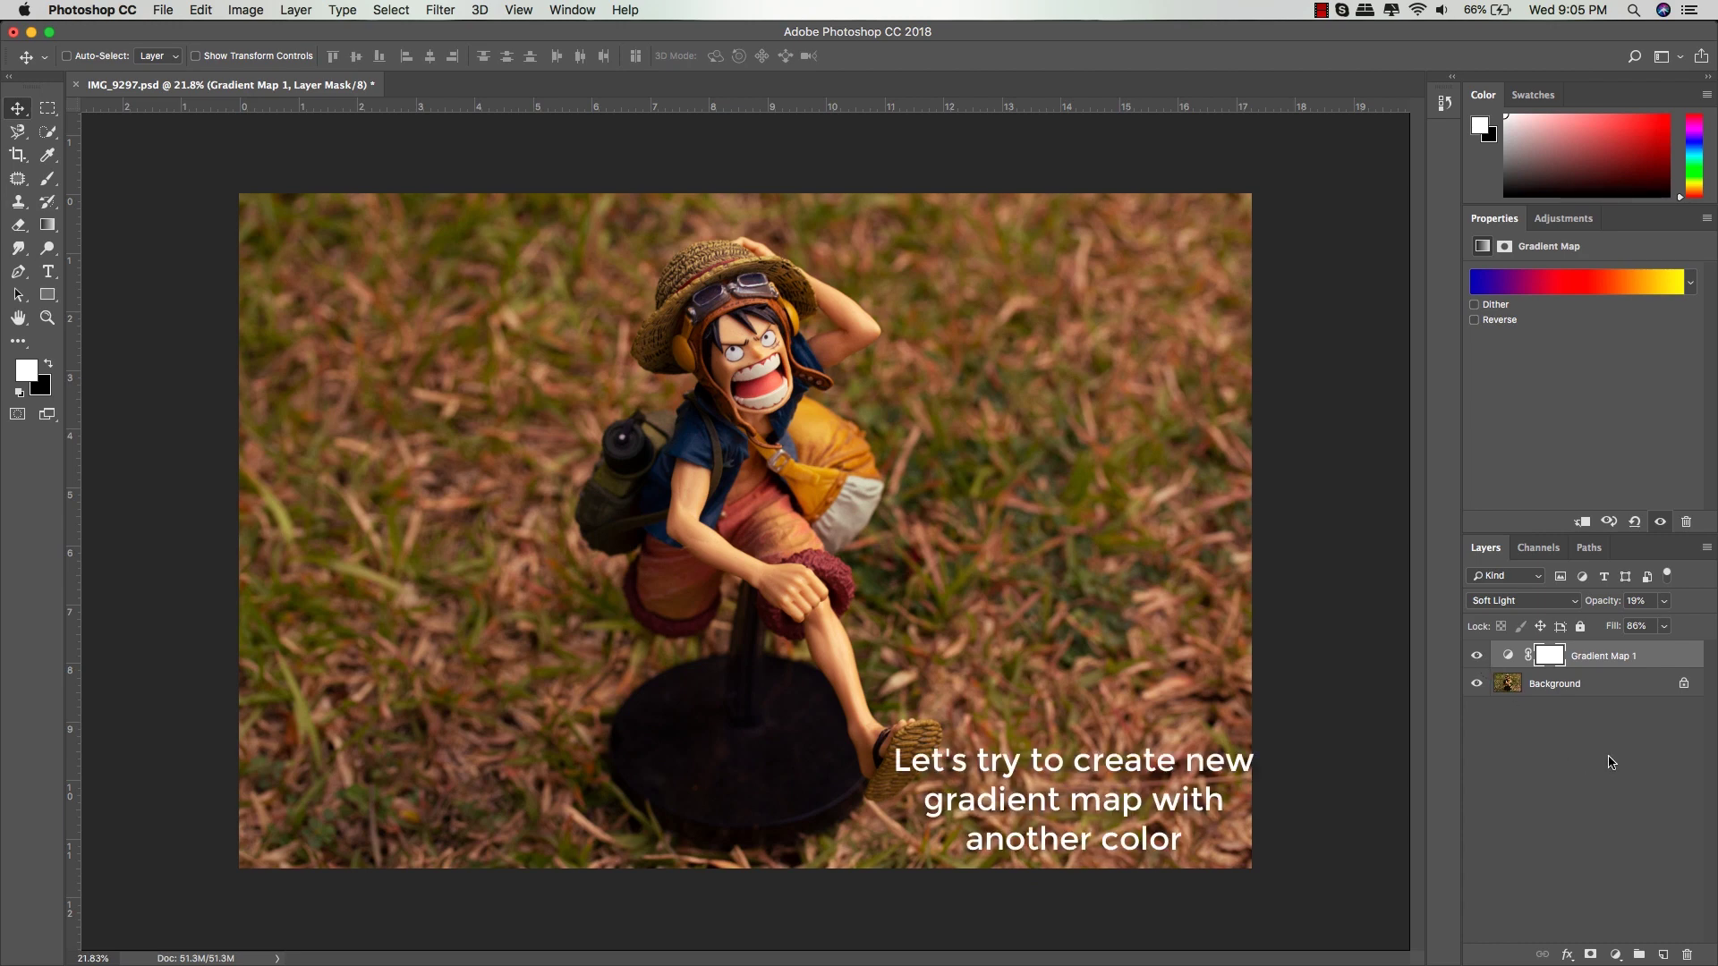
Hide Gradient Map 1 and add Gradient Map 2, selecting its shadow colour stop
click(1585, 220)
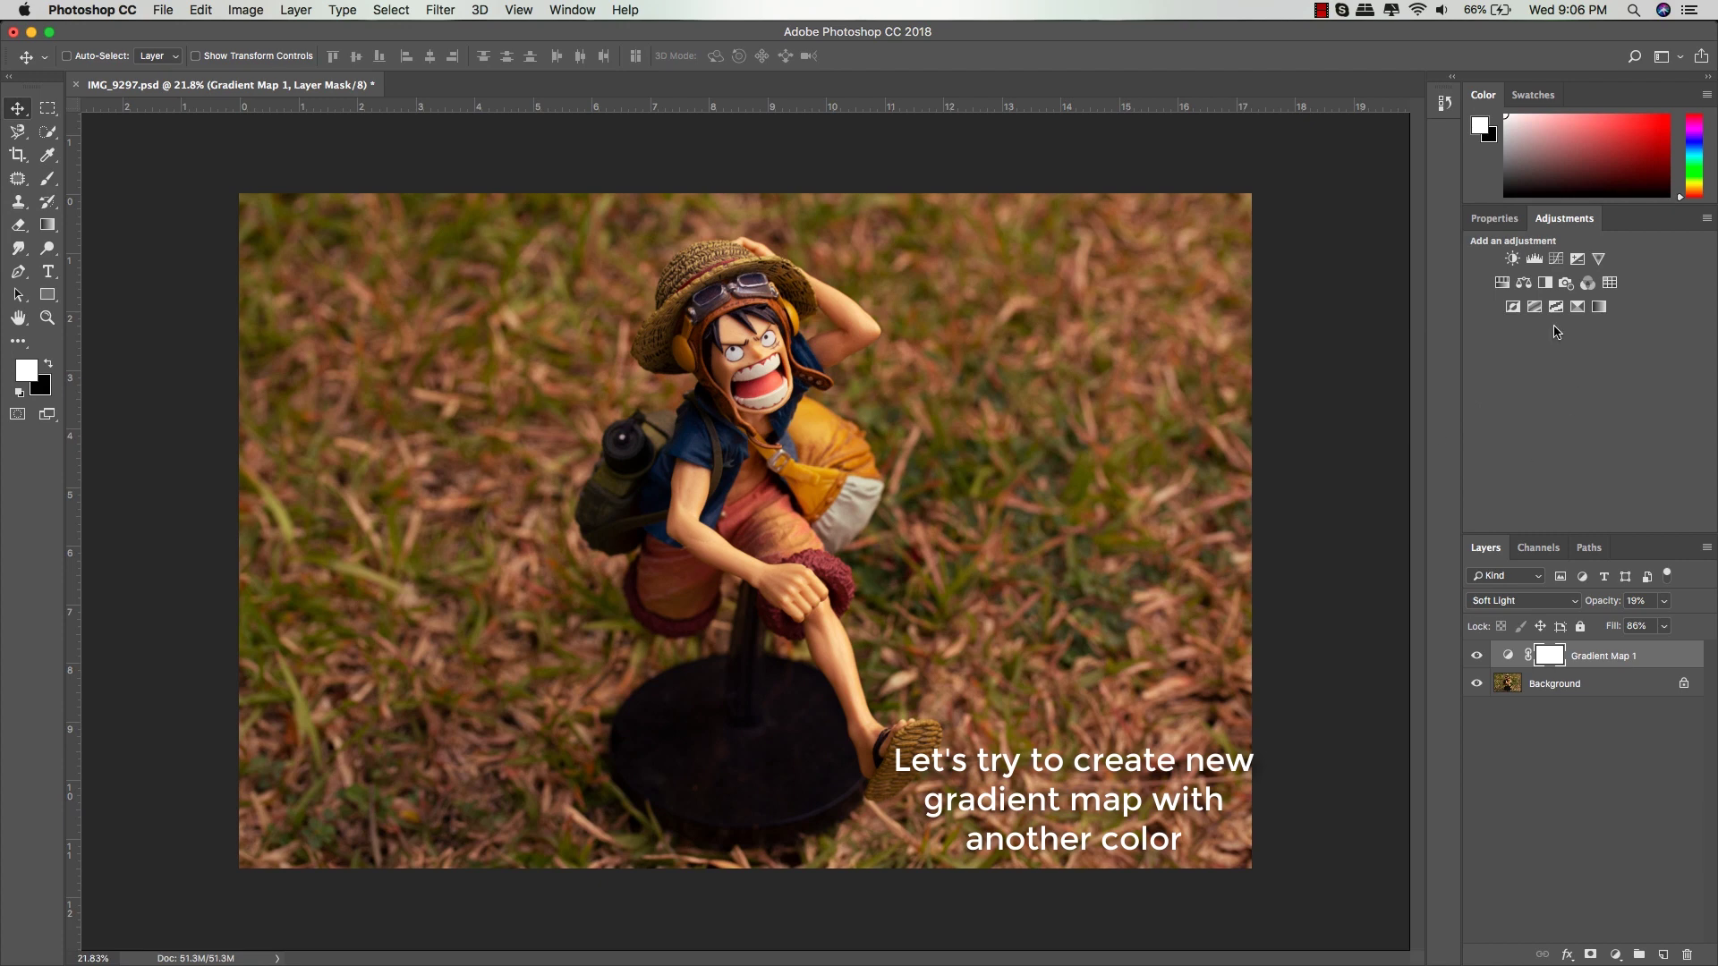
click(1477, 658)
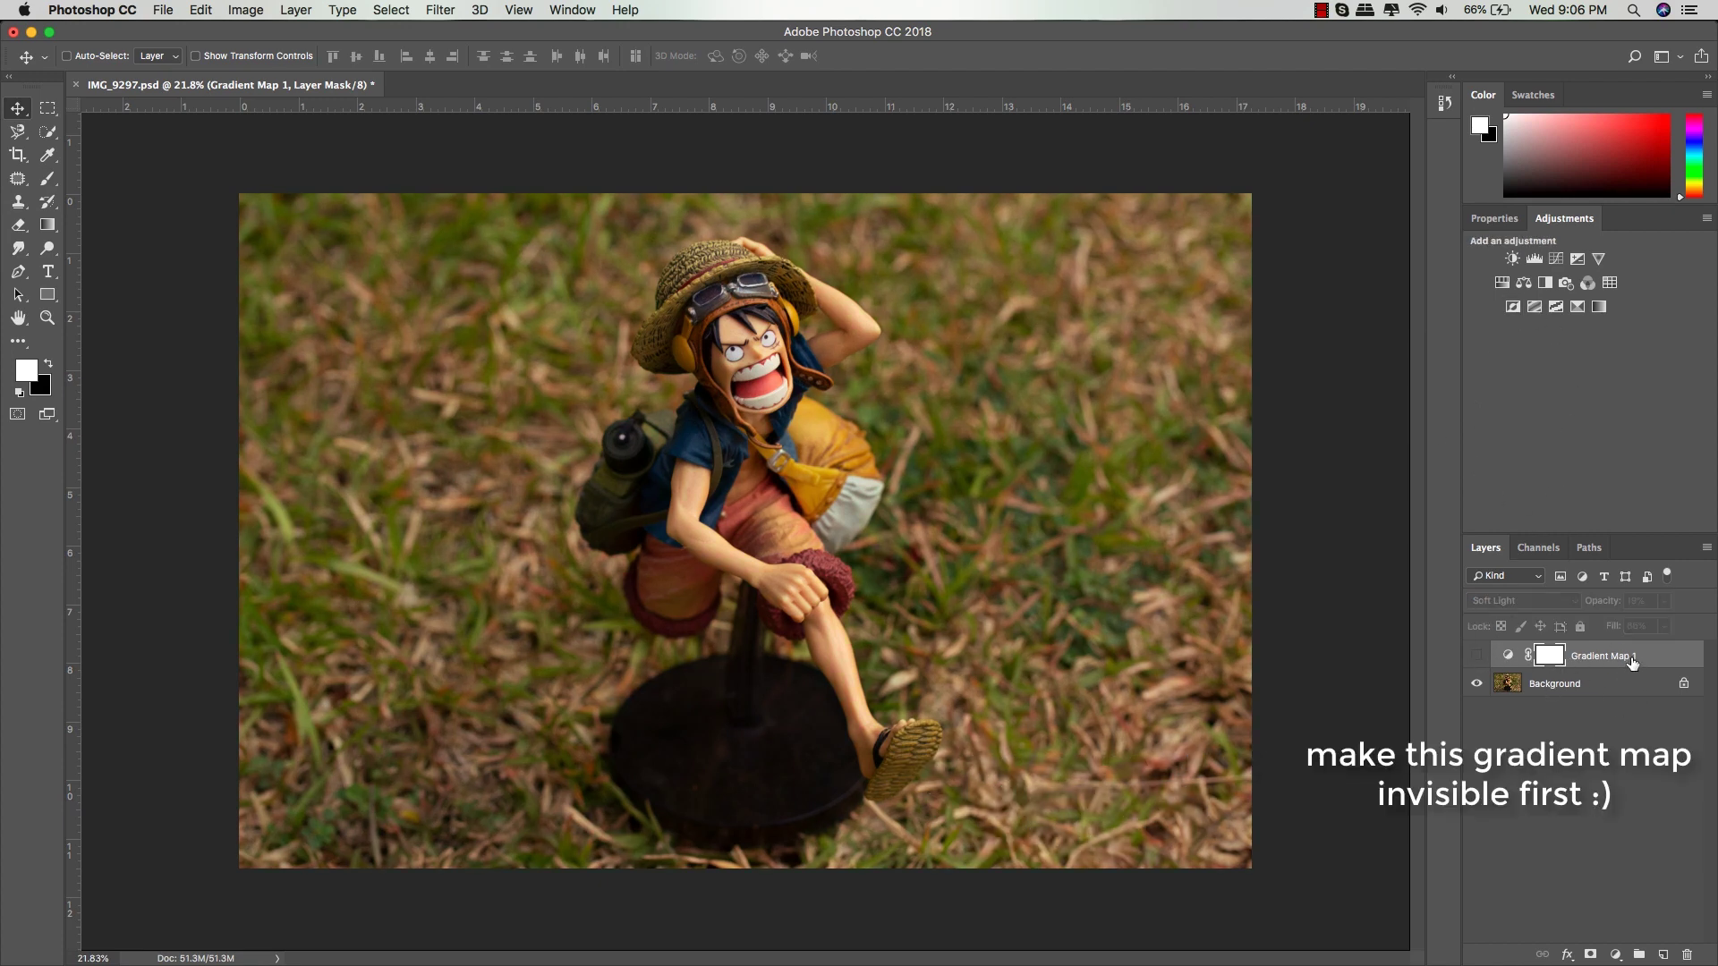
click(1598, 308)
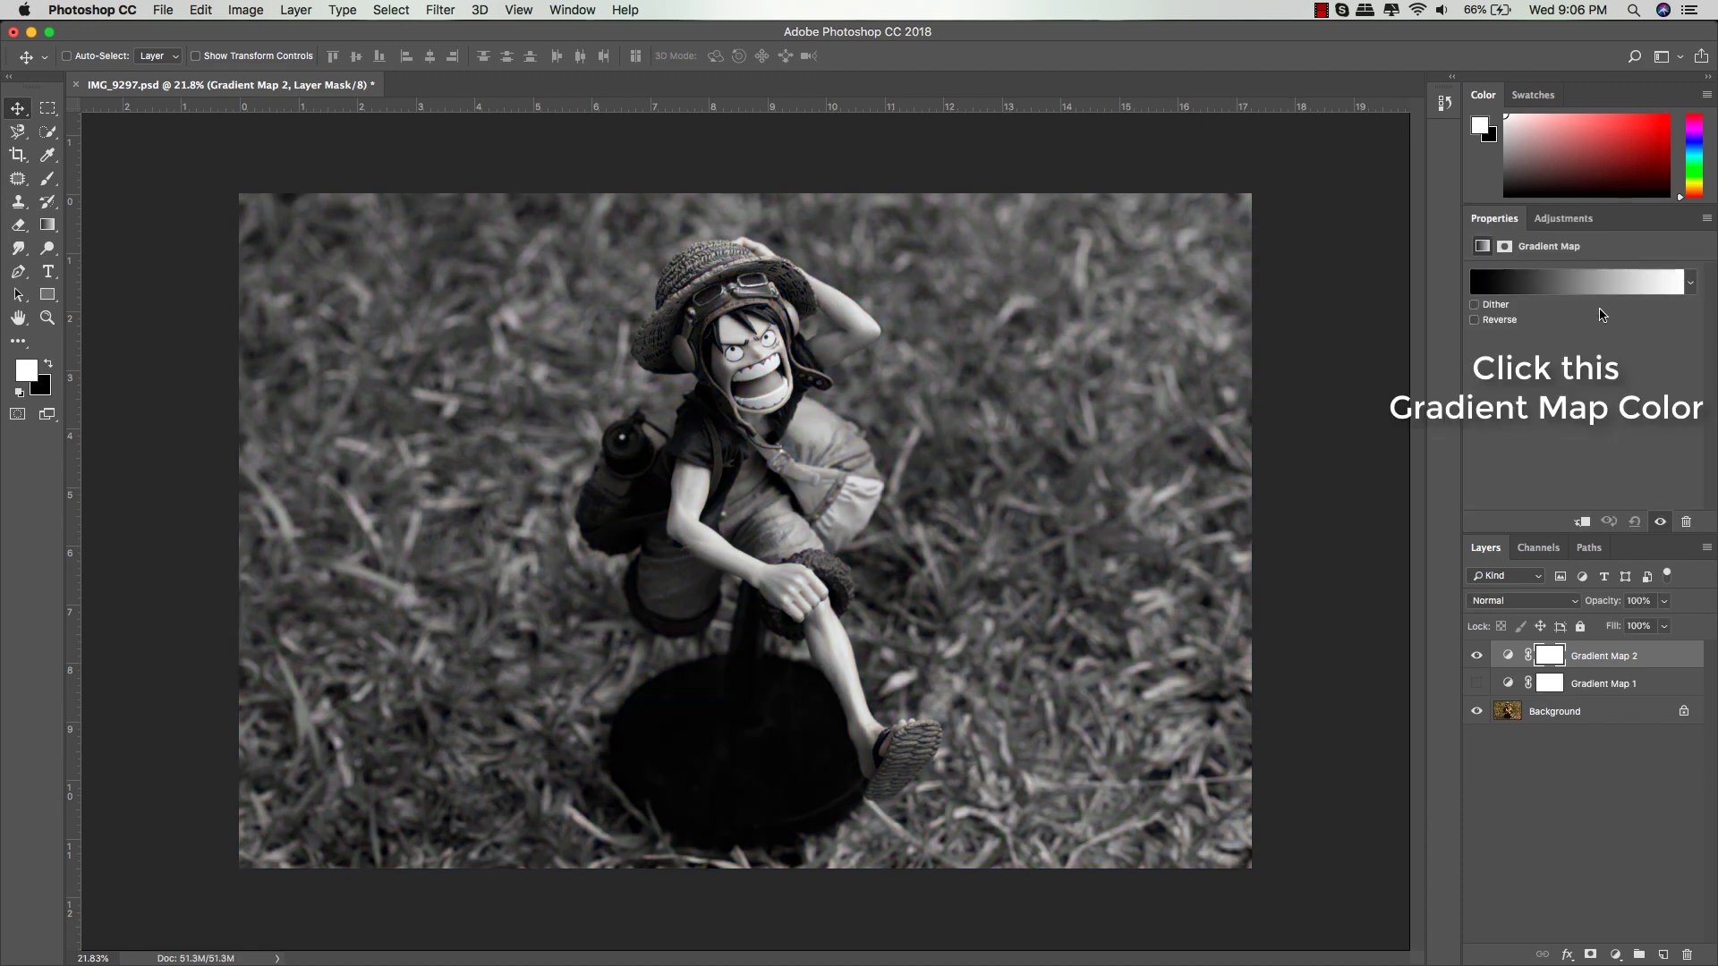
click(1598, 286)
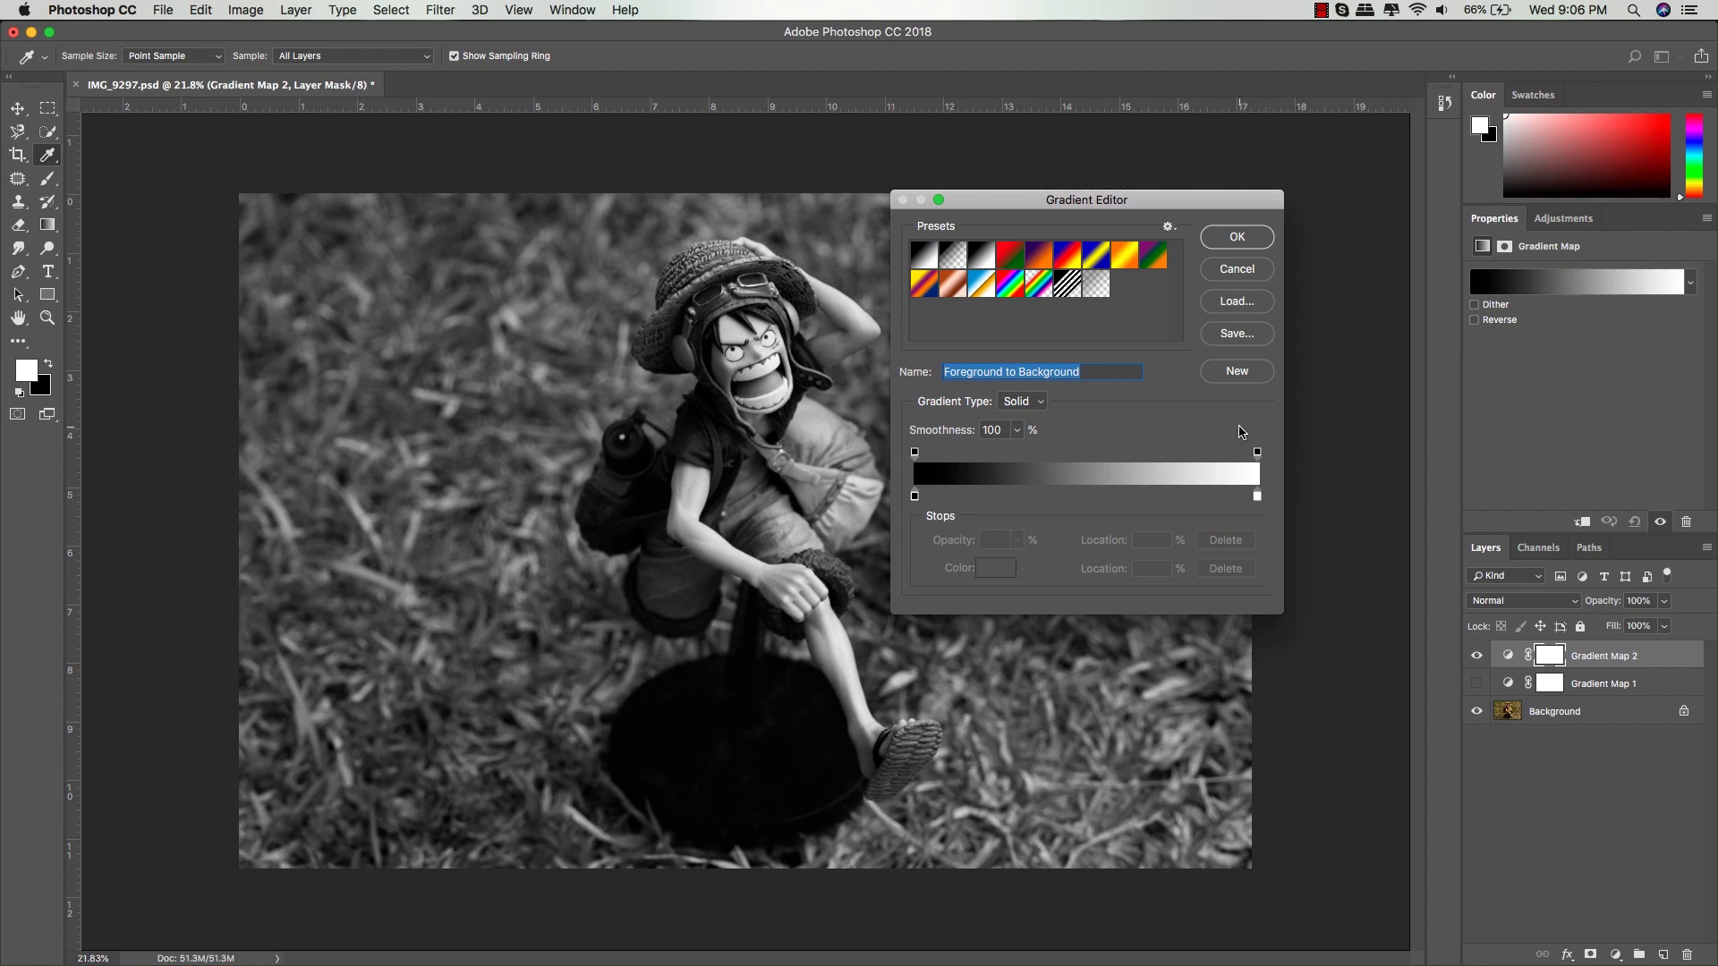
click(915, 496)
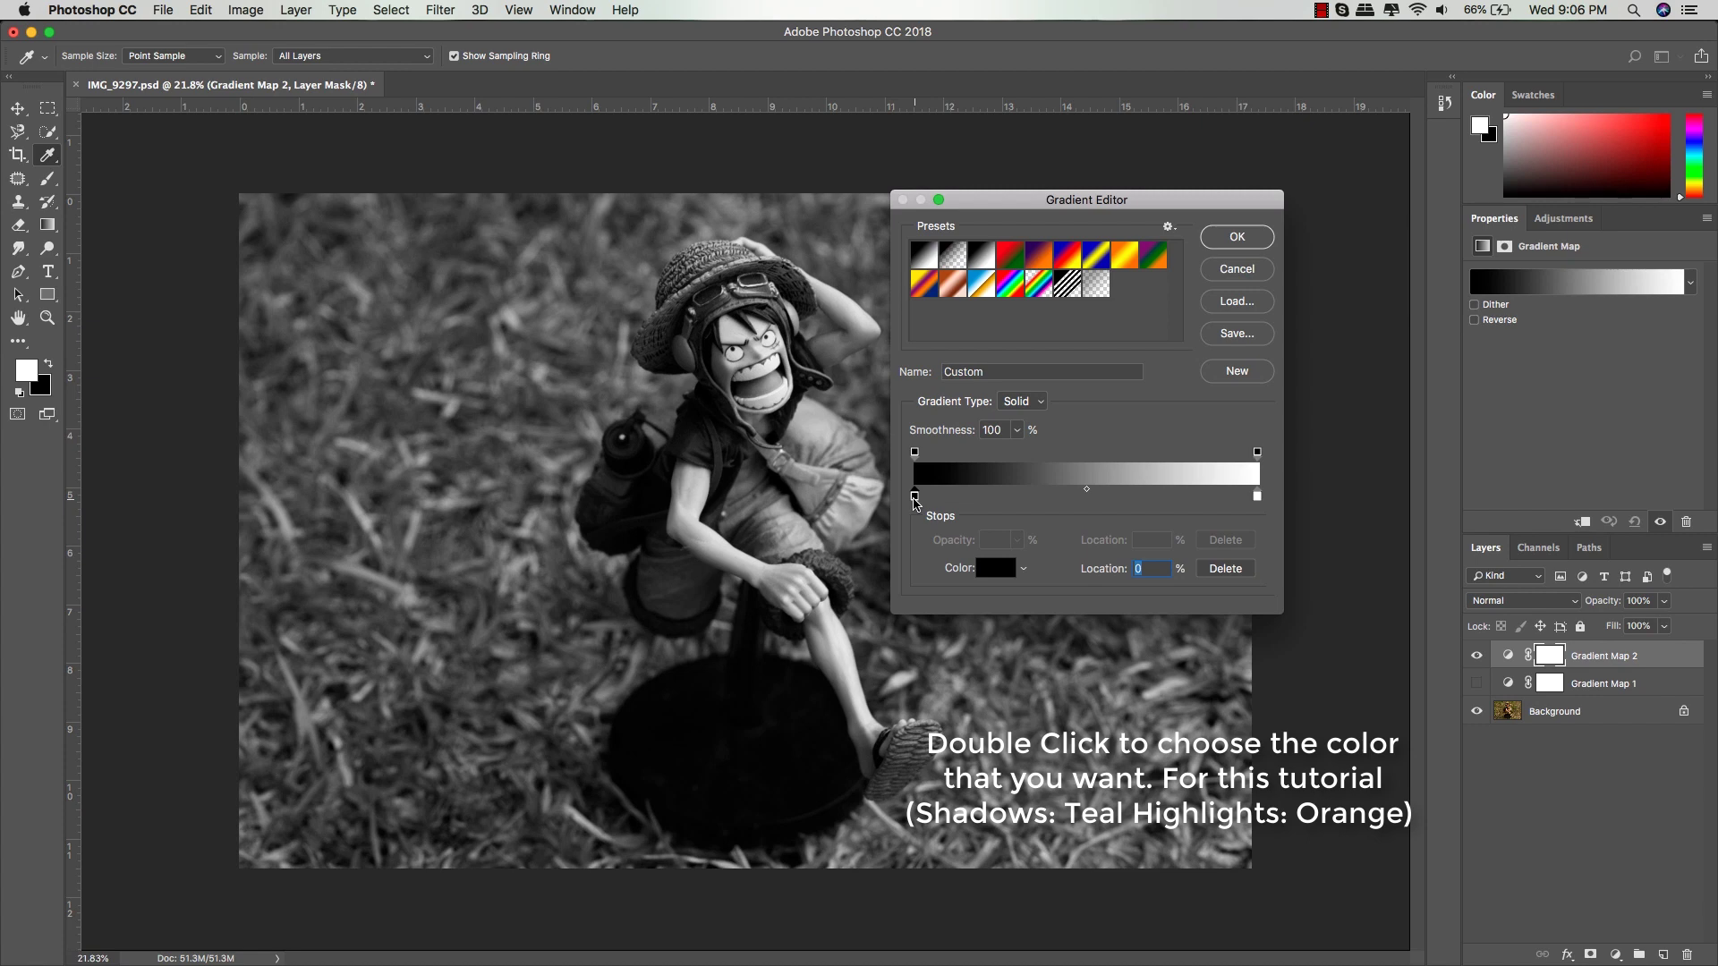
Set the gradient's shadow stop to a dark teal colour
double_click(914, 496)
drag(1264, 400, 1245, 381)
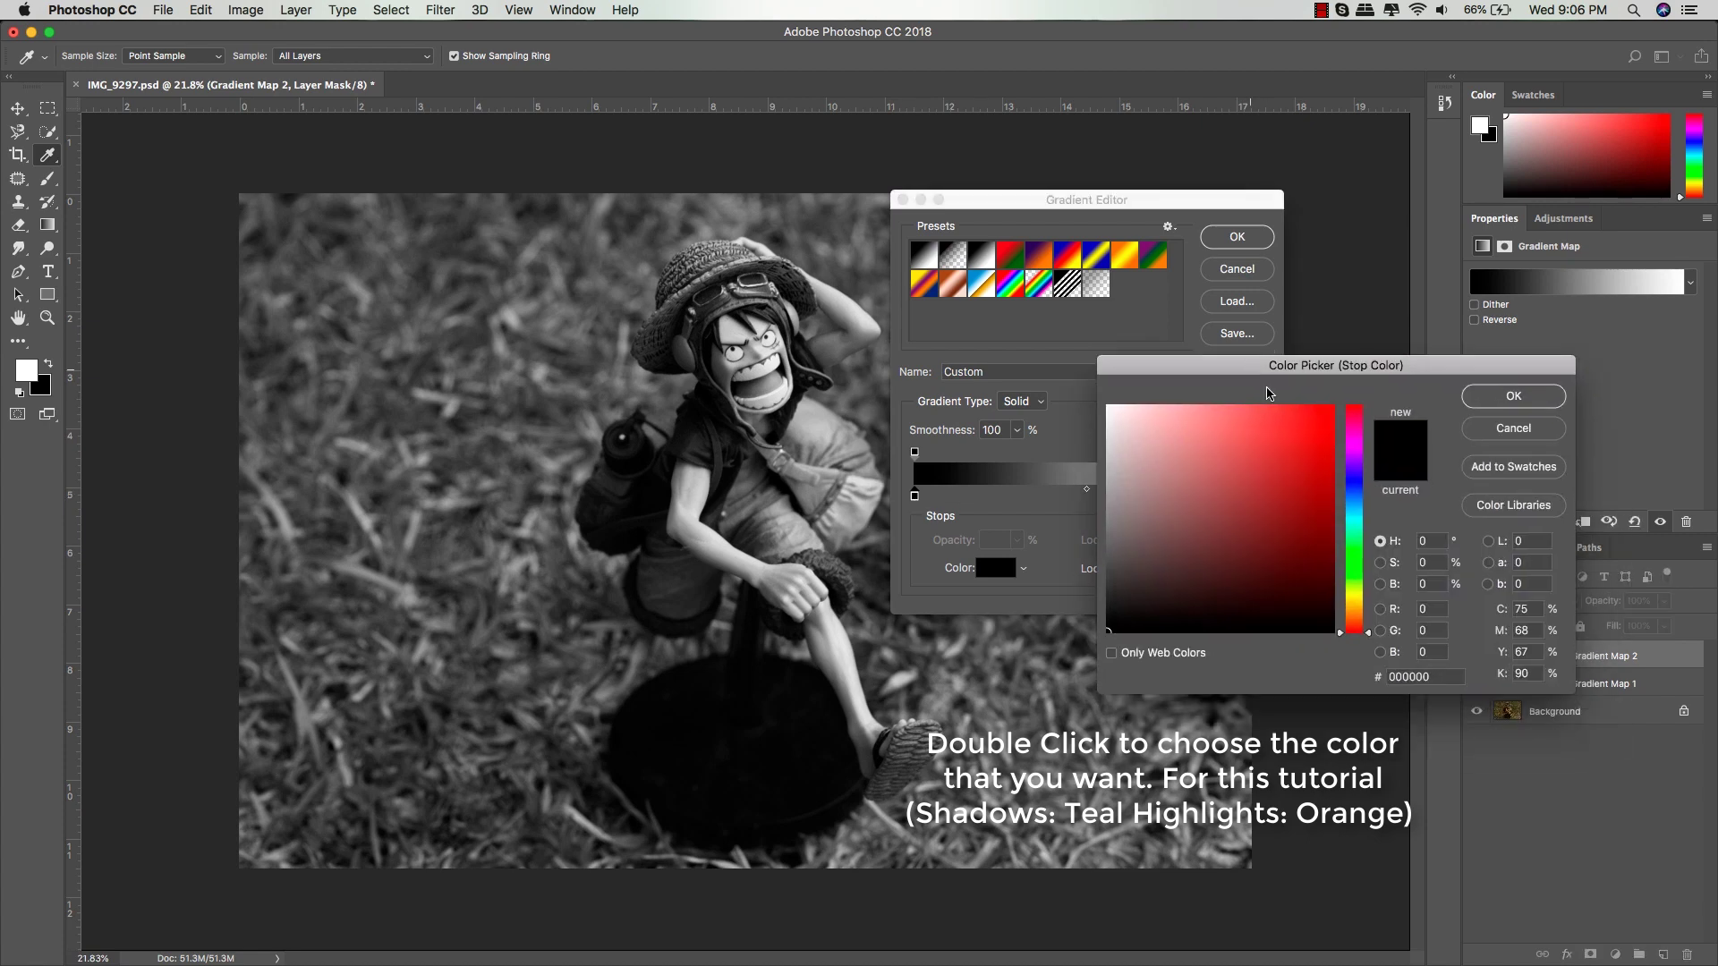
drag(1361, 527, 1361, 515)
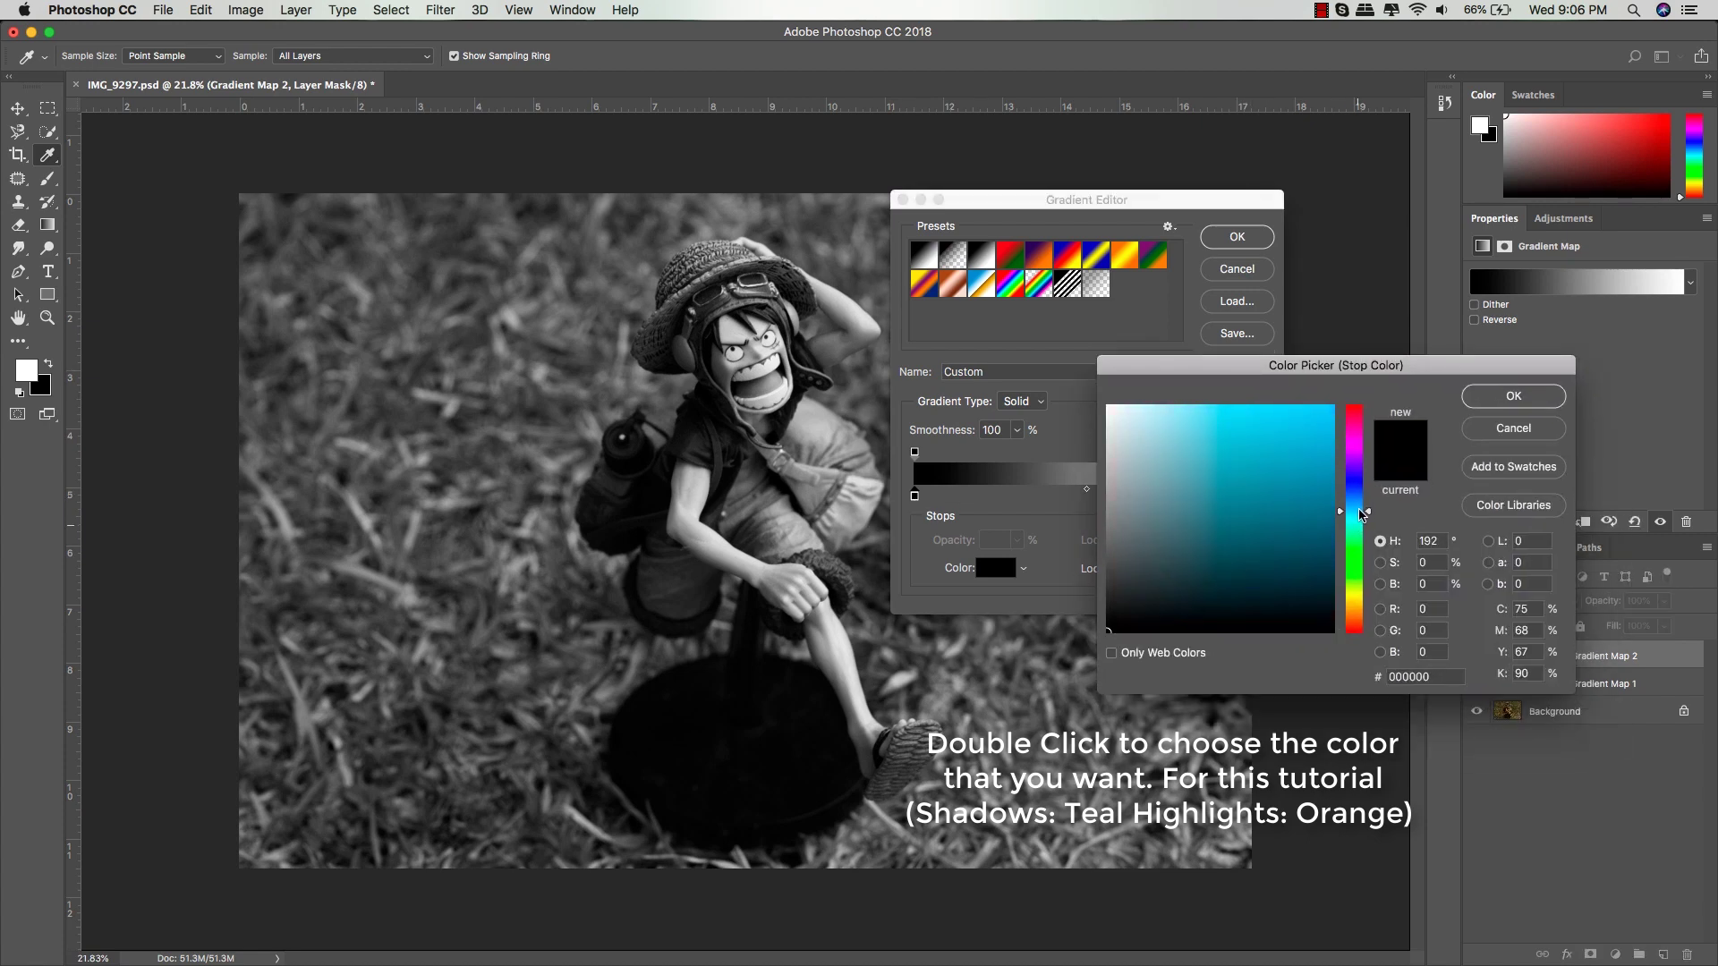
click(1304, 472)
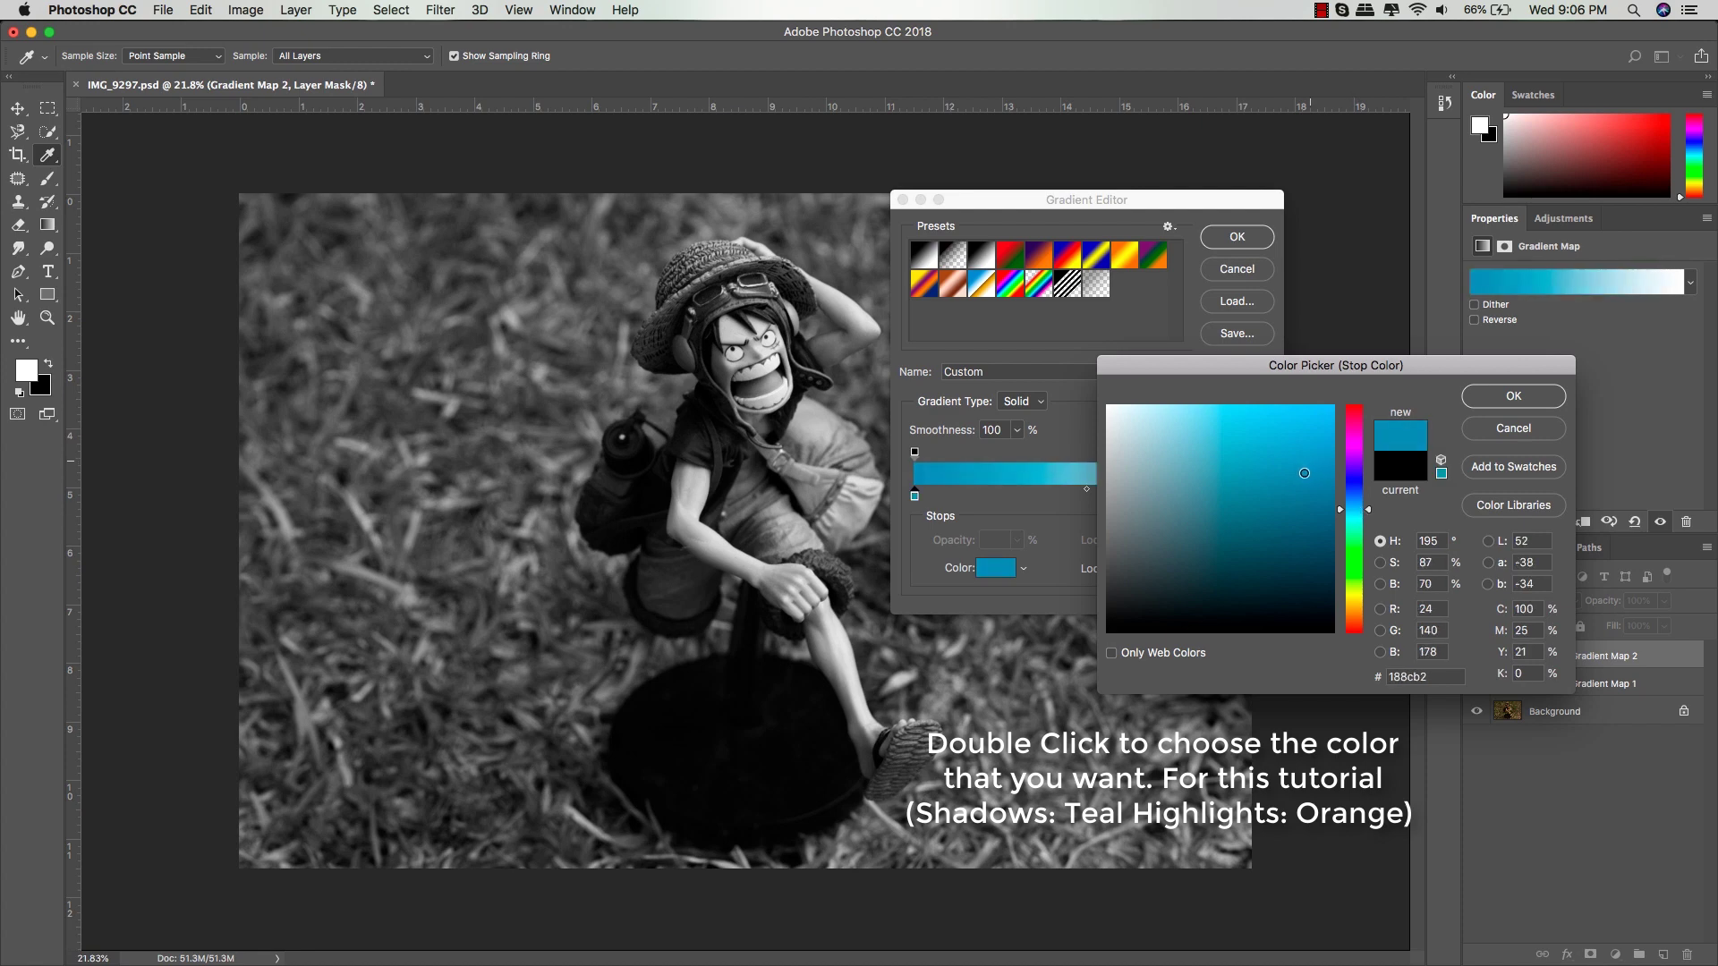
drag(1304, 473, 1301, 483)
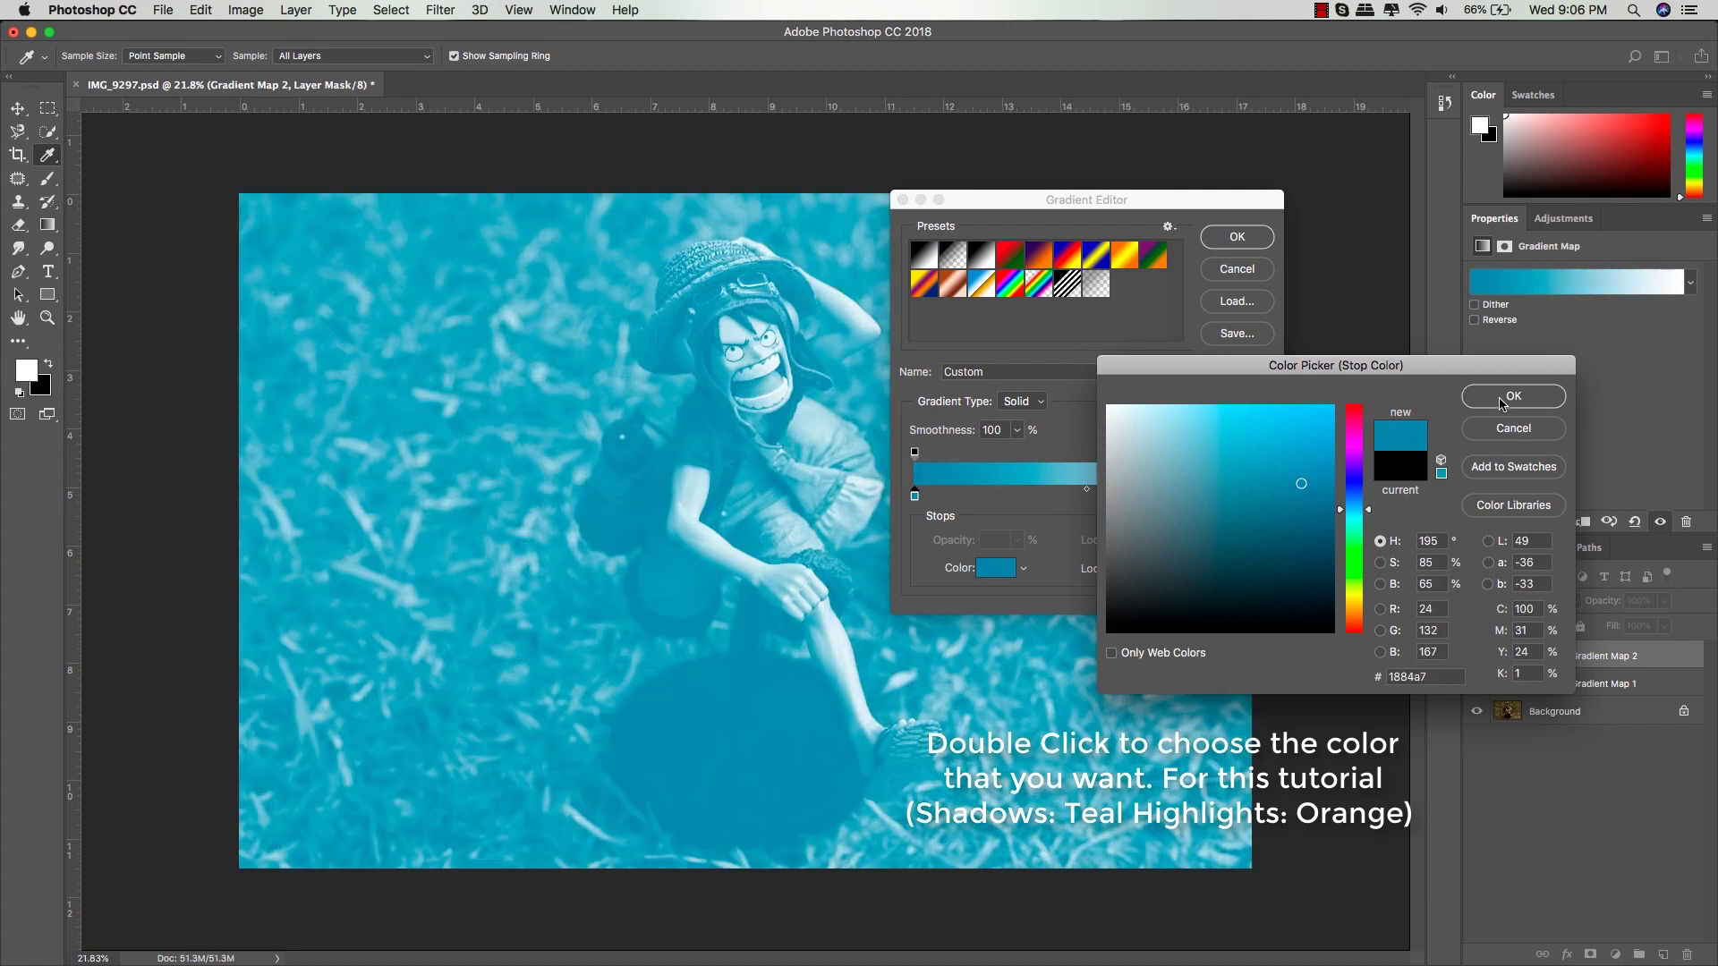
mouse_move(1300, 480)
mouse_down()
mouse_move(1294, 548)
mouse_move(1299, 532)
mouse_move(1277, 526)
mouse_move(1308, 527)
mouse_move(1282, 528)
mouse_up()
click(1487, 402)
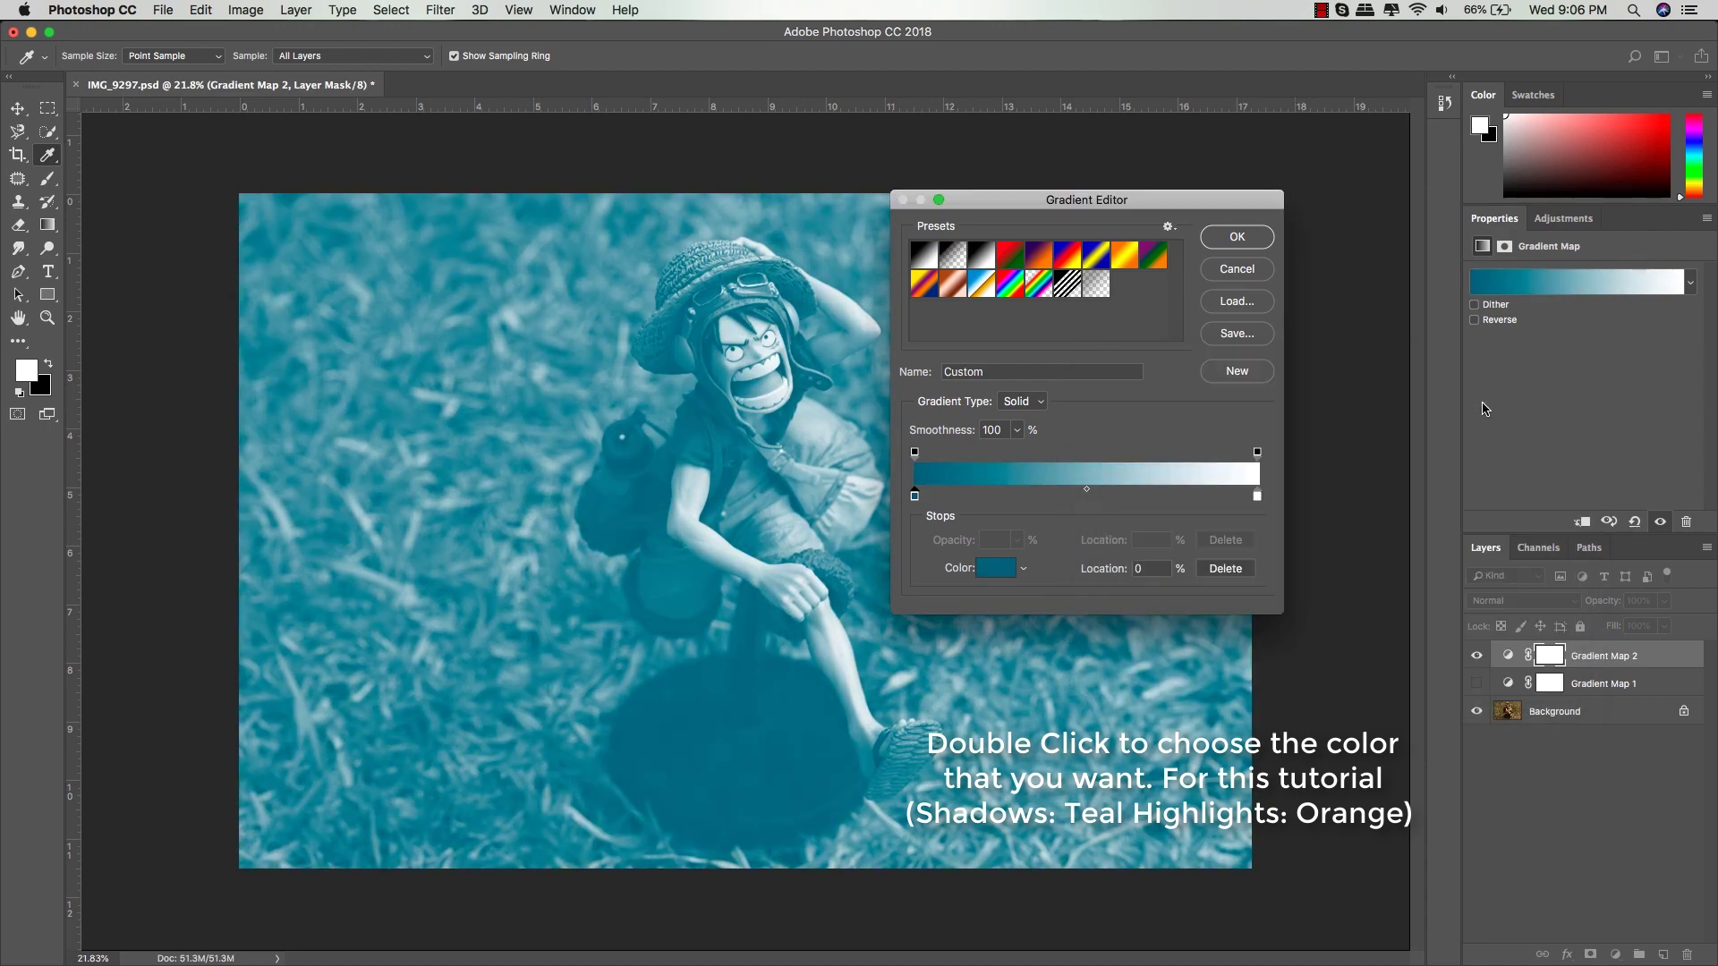
Make the highlight stop orange, move the stops to 11% and about 97%, and apply
double_click(1257, 497)
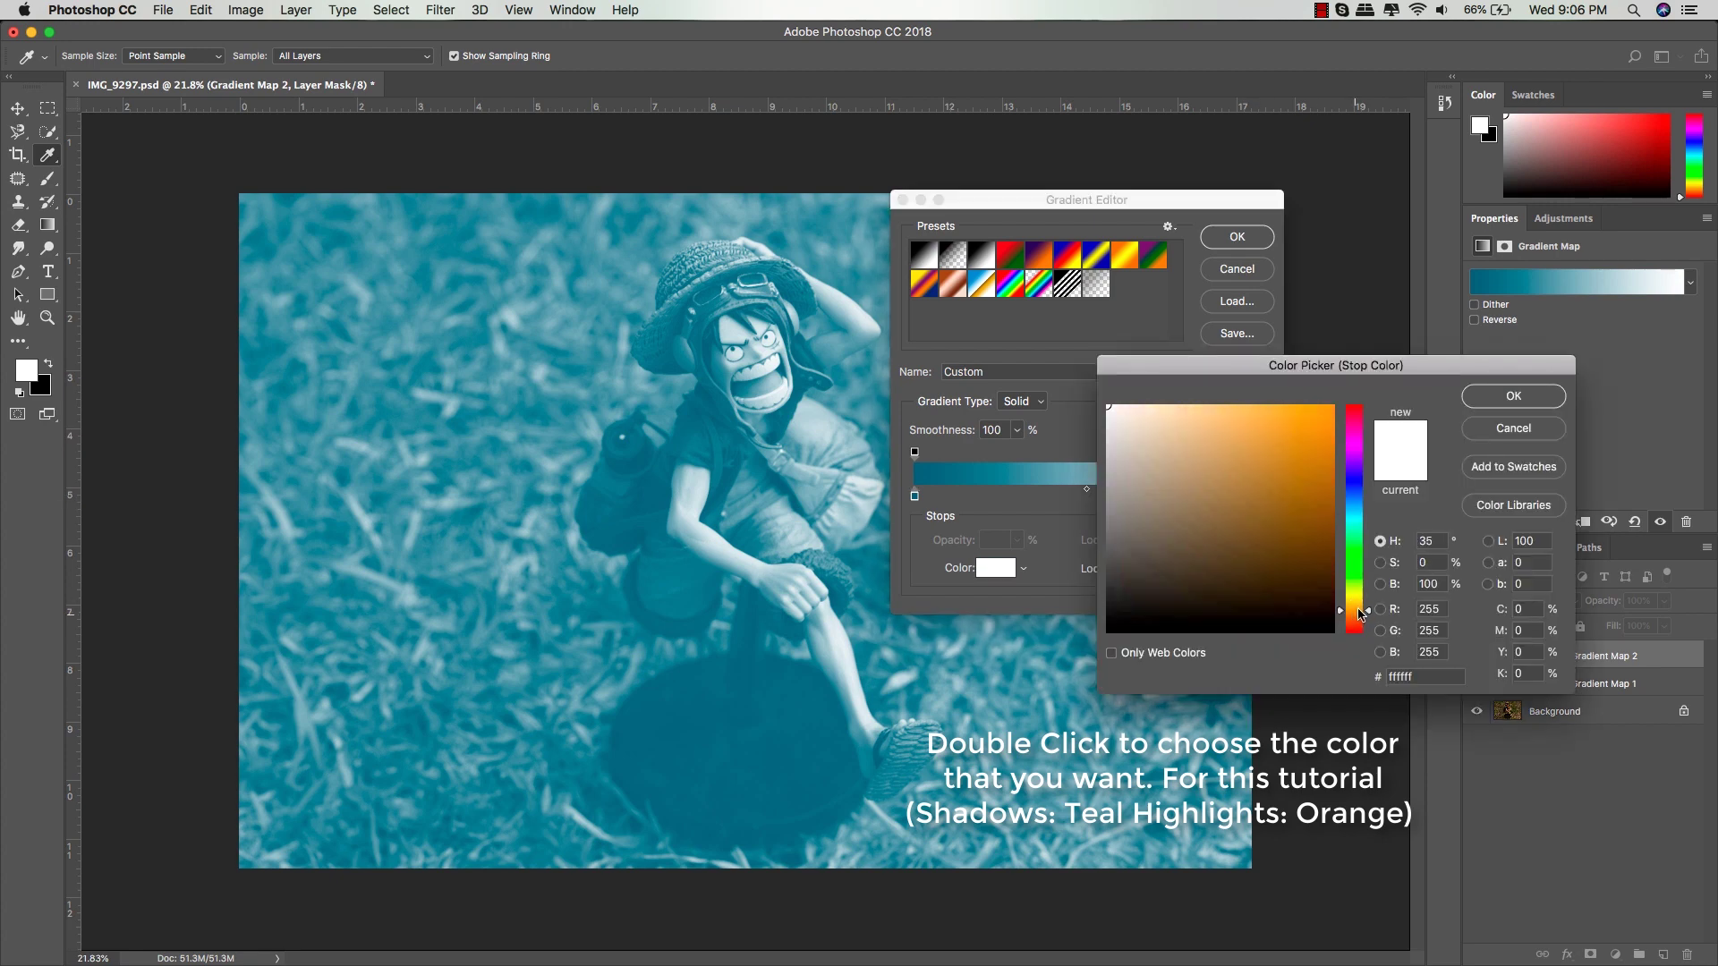
mouse_move(1188, 450)
mouse_down()
mouse_move(1298, 391)
mouse_move(1300, 453)
mouse_move(1304, 400)
mouse_up()
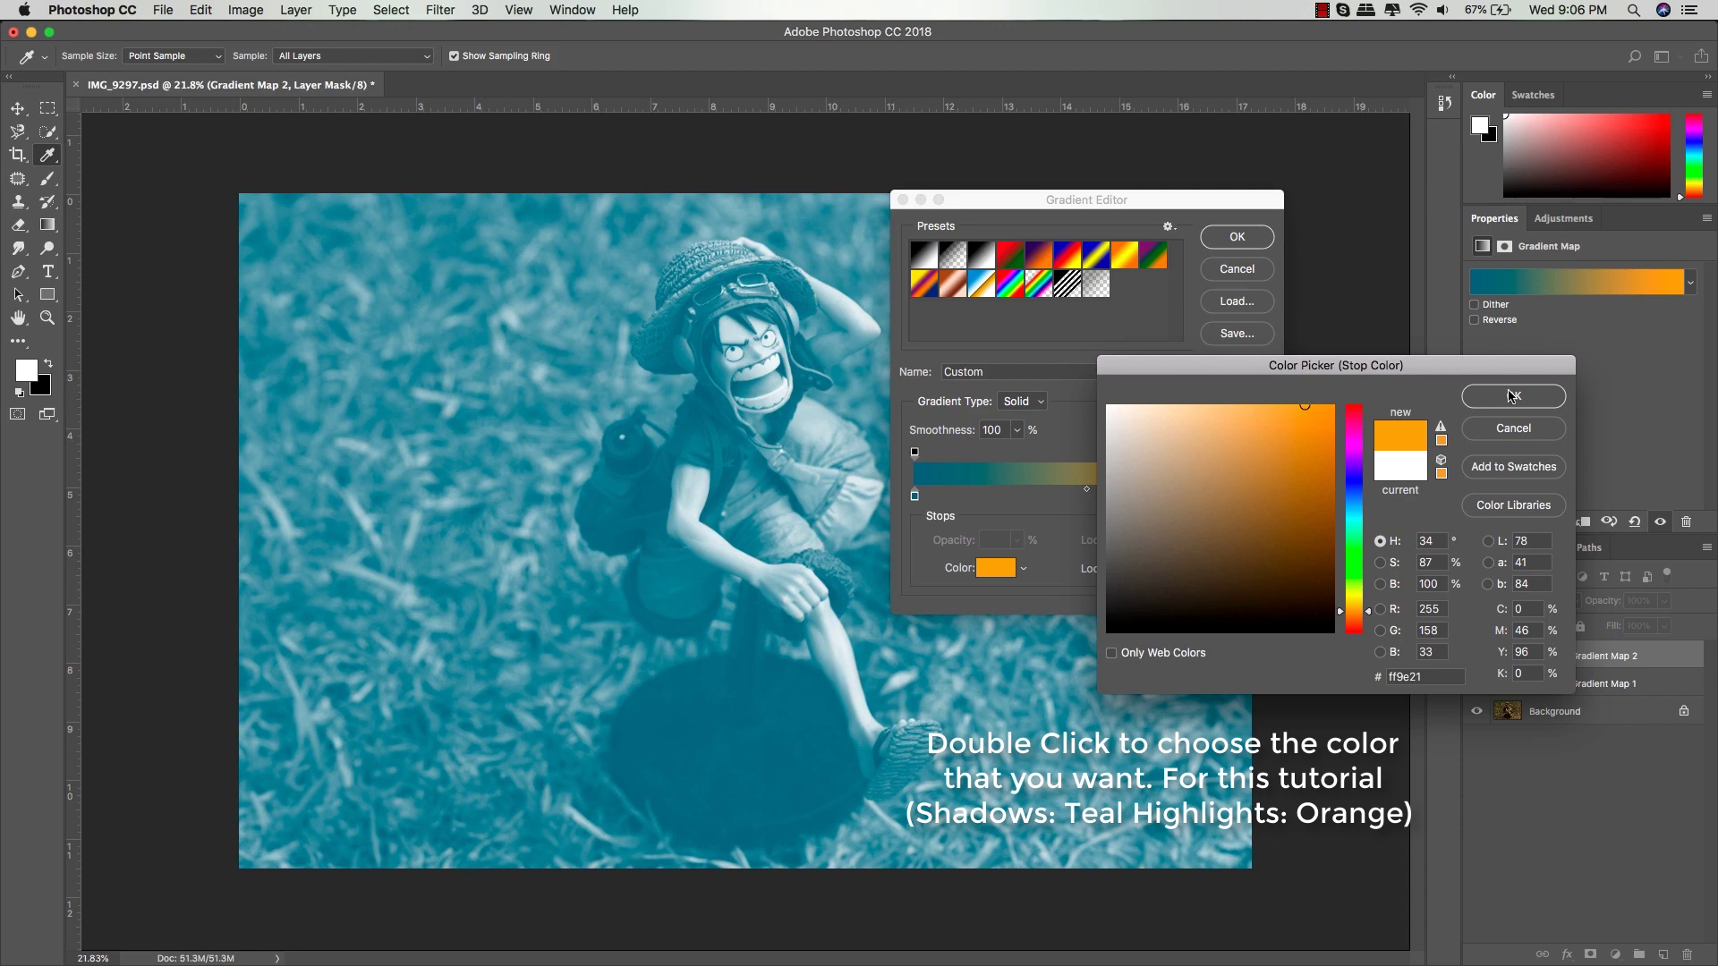
click(1511, 397)
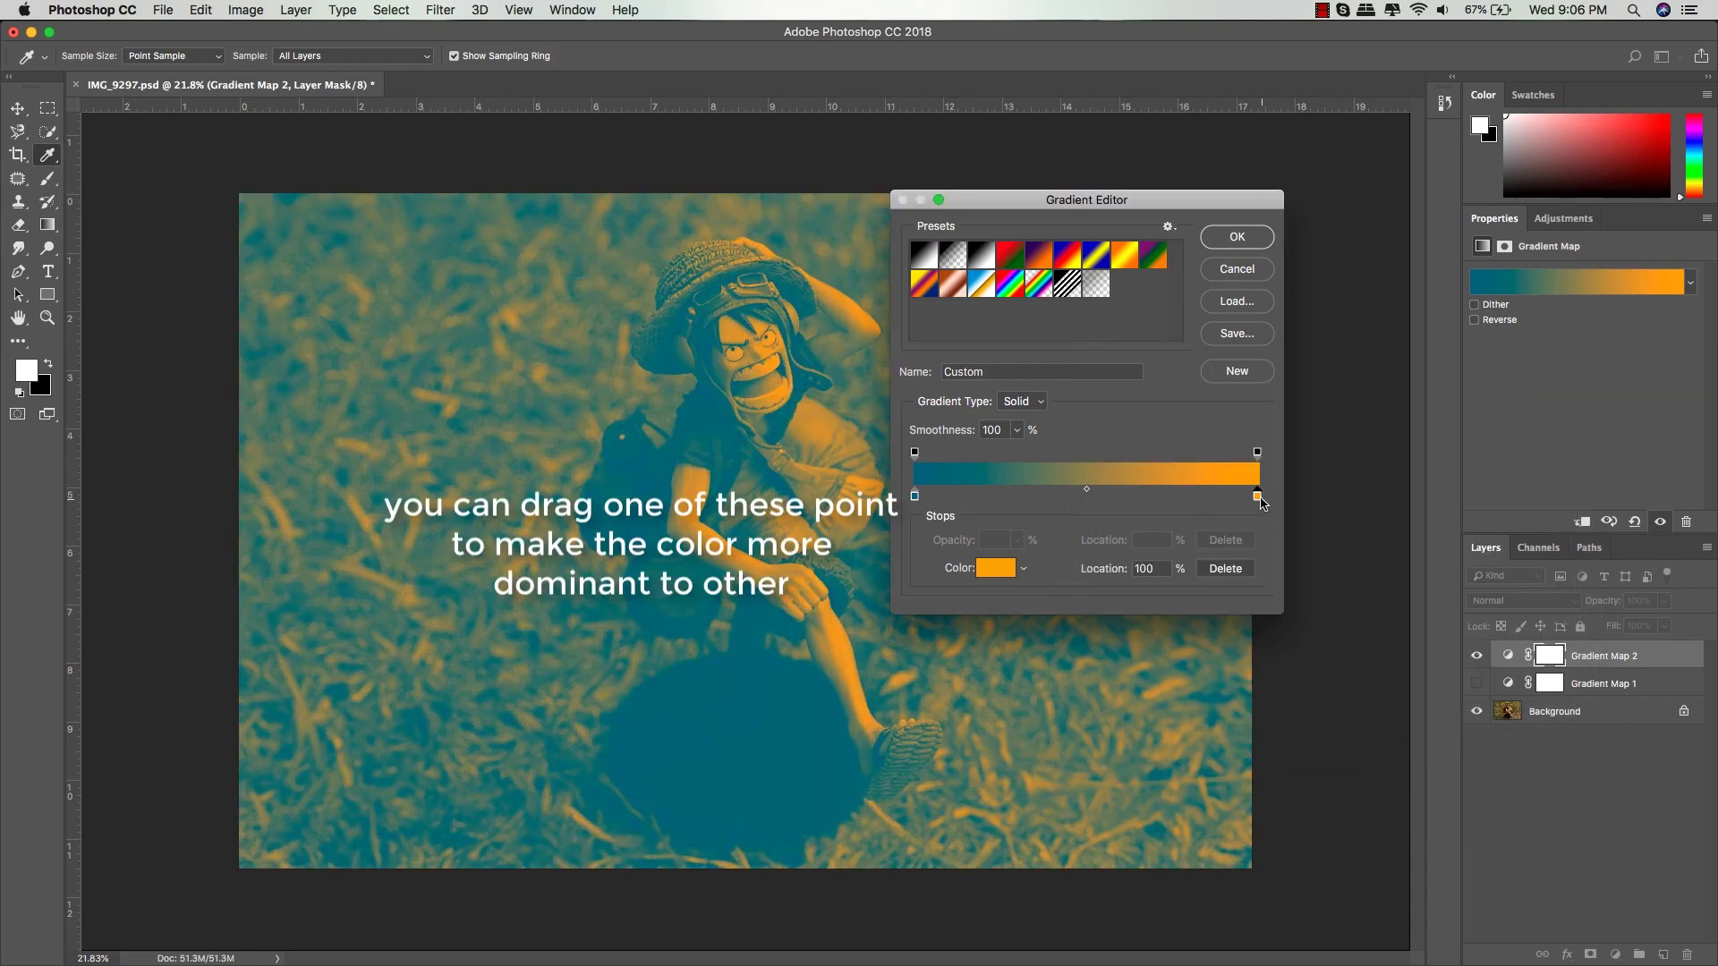
mouse_move(915, 498)
mouse_down()
mouse_move(1101, 499)
mouse_move(898, 503)
mouse_up()
mouse_move(1259, 503)
mouse_down()
mouse_move(1138, 498)
mouse_move(1263, 499)
mouse_up()
click(1227, 249)
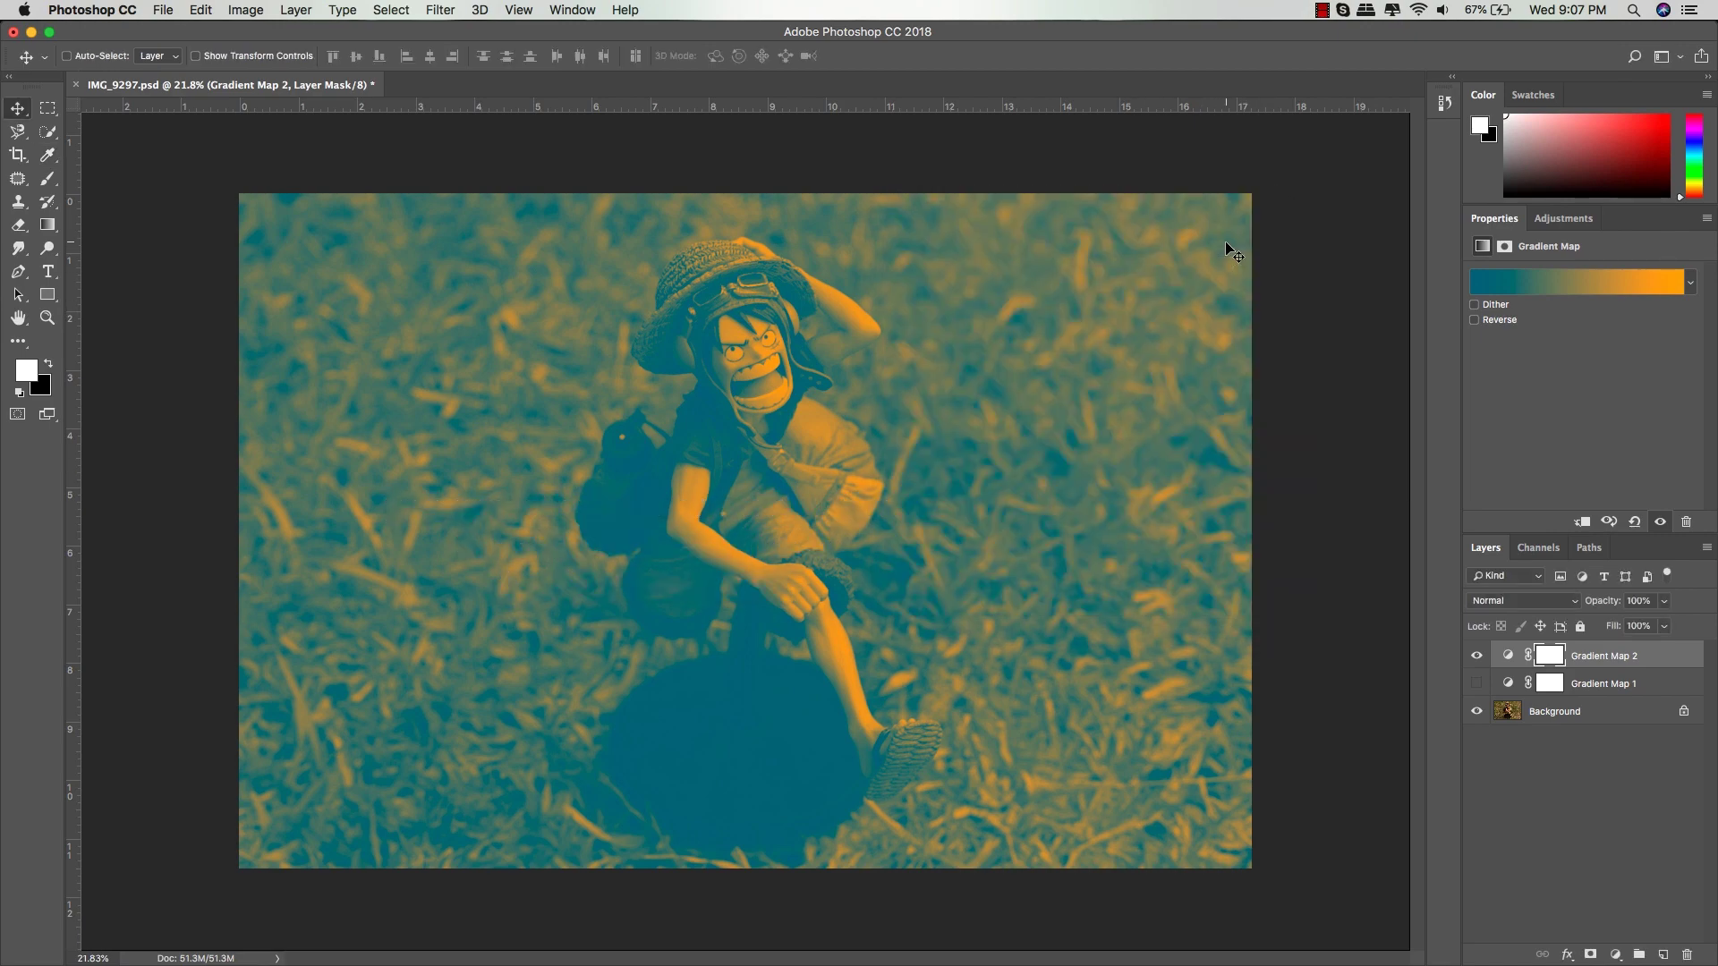
Set Gradient Map 2 to Soft Light, 50% opacity, 98% fill, compare, then hide it
click(1512, 597)
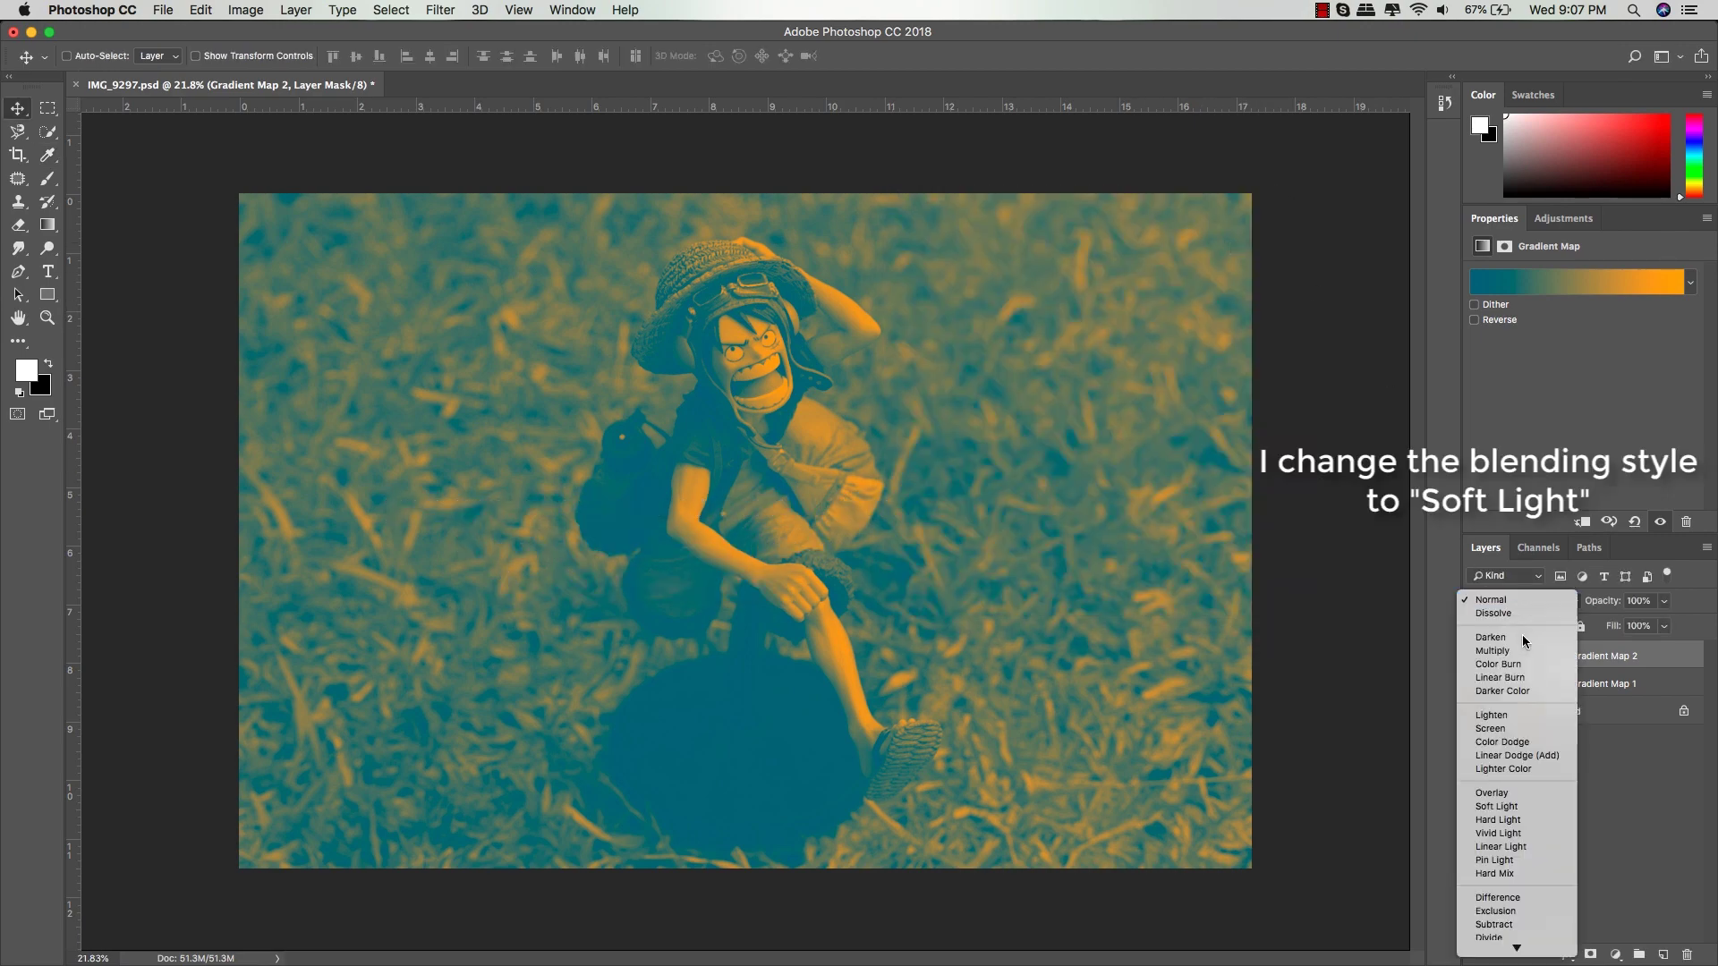
click(1503, 806)
mouse_move(1608, 606)
mouse_down()
mouse_move(1532, 612)
mouse_move(1647, 630)
mouse_move(1614, 606)
mouse_up()
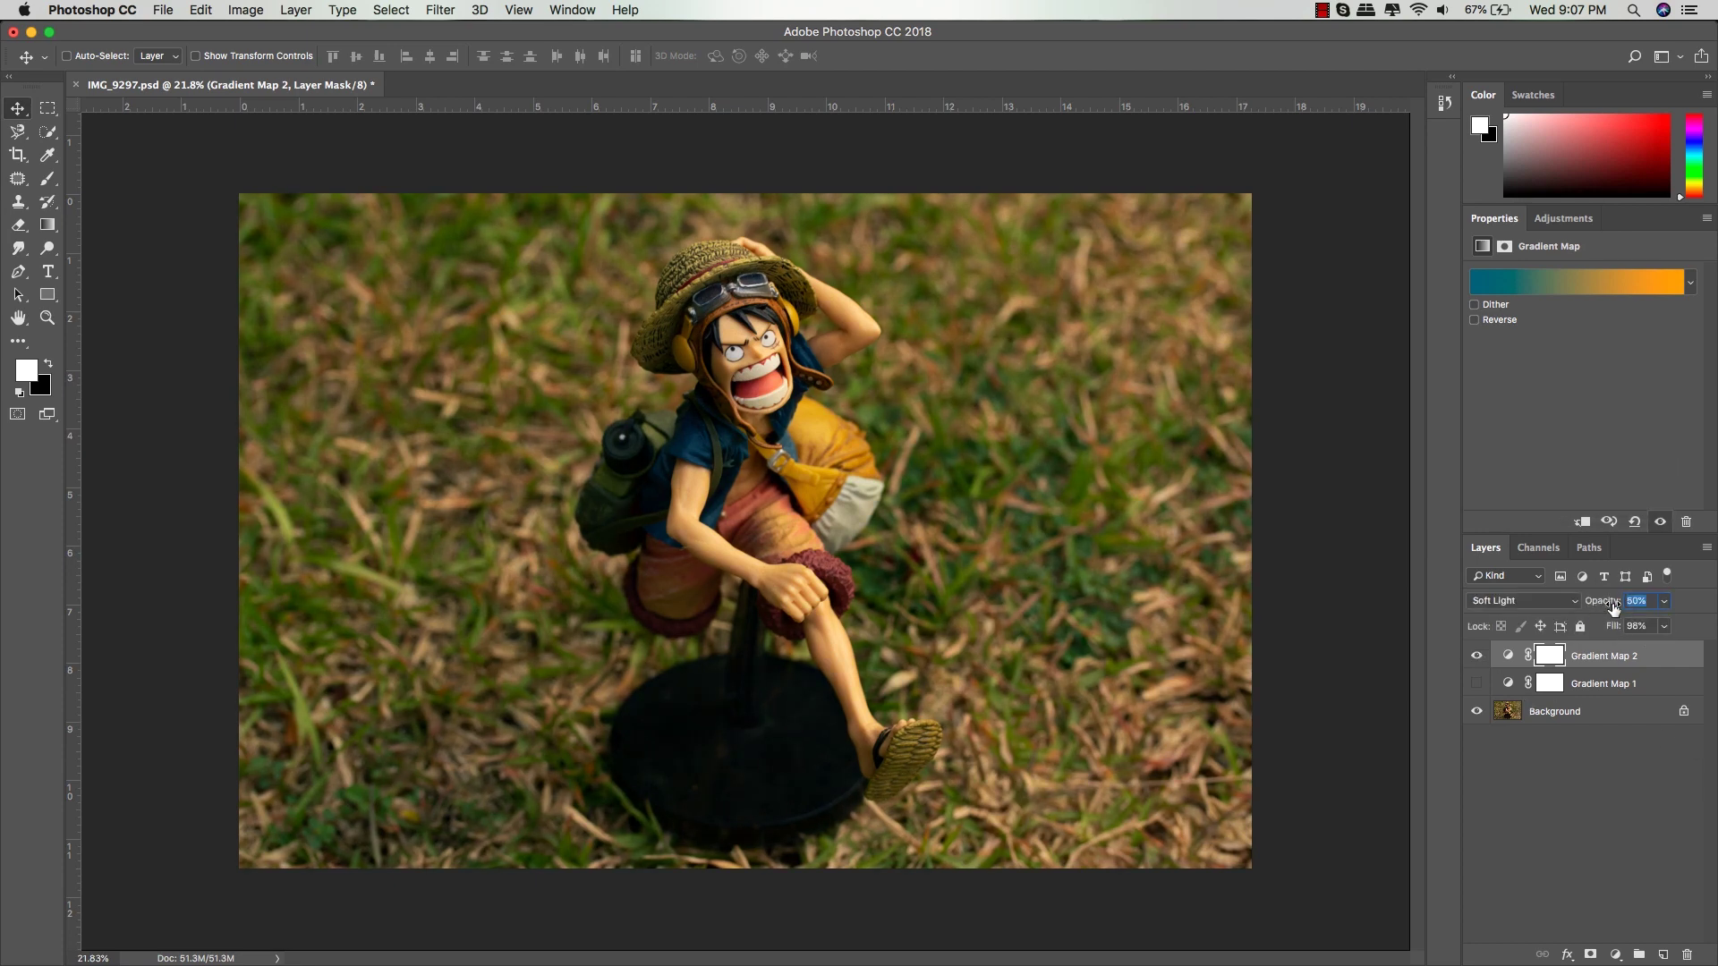
click(1481, 657)
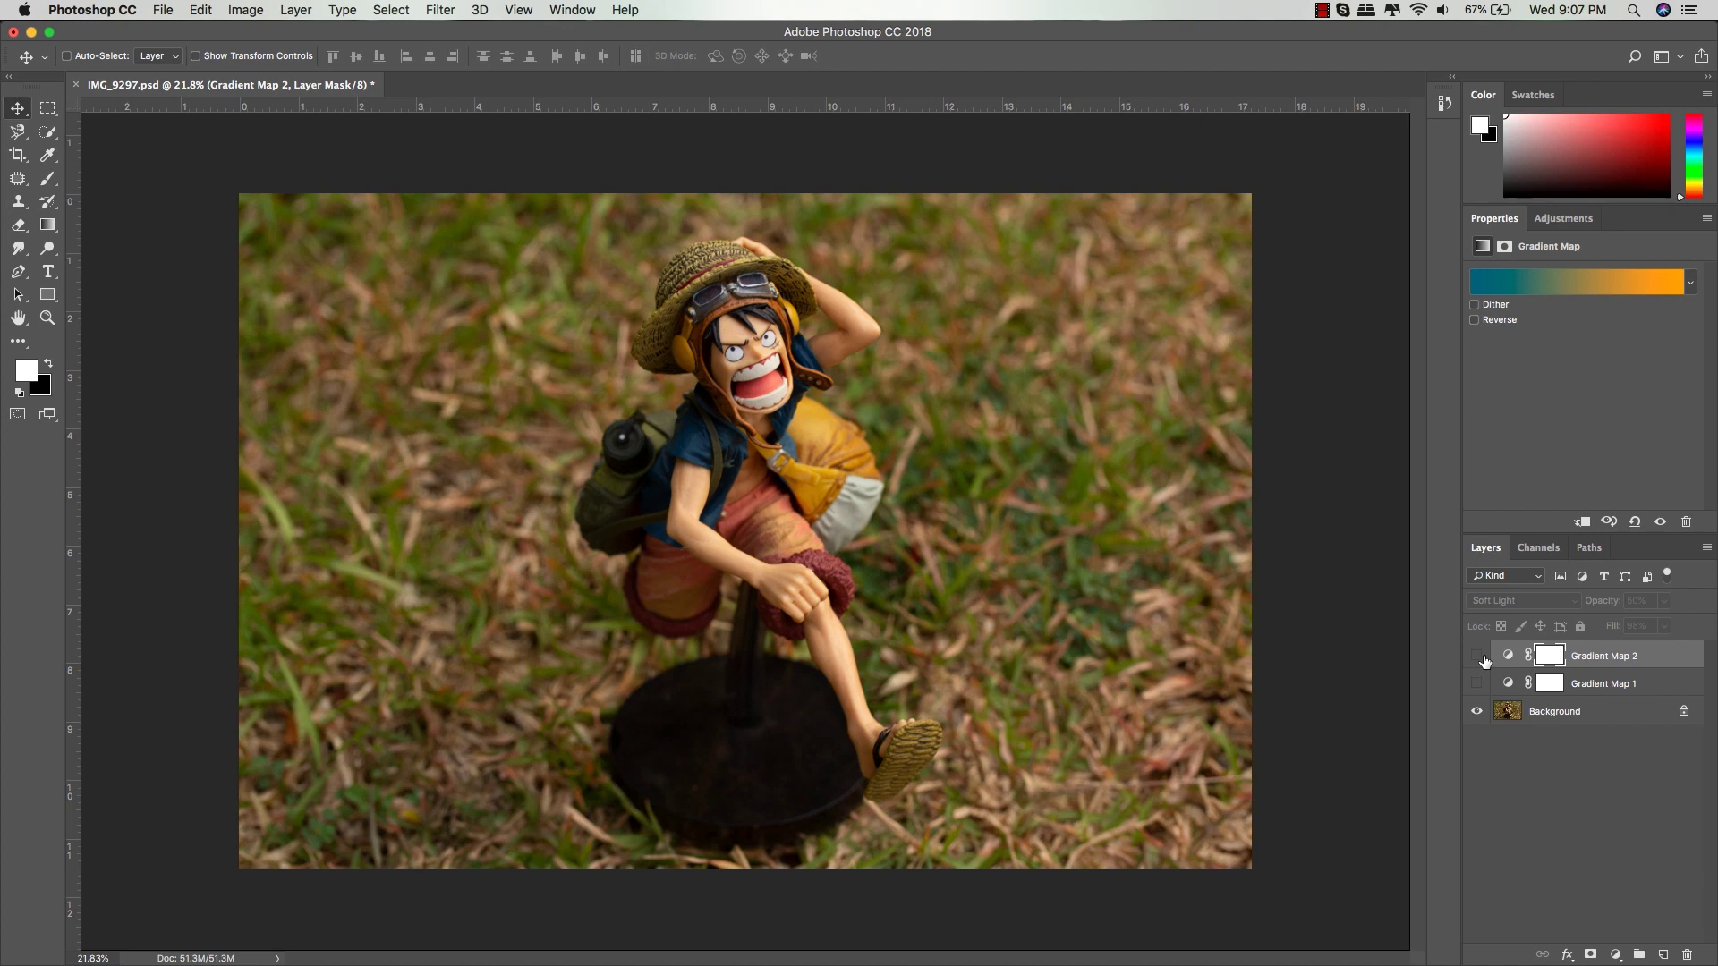
click(1481, 658)
click(1477, 658)
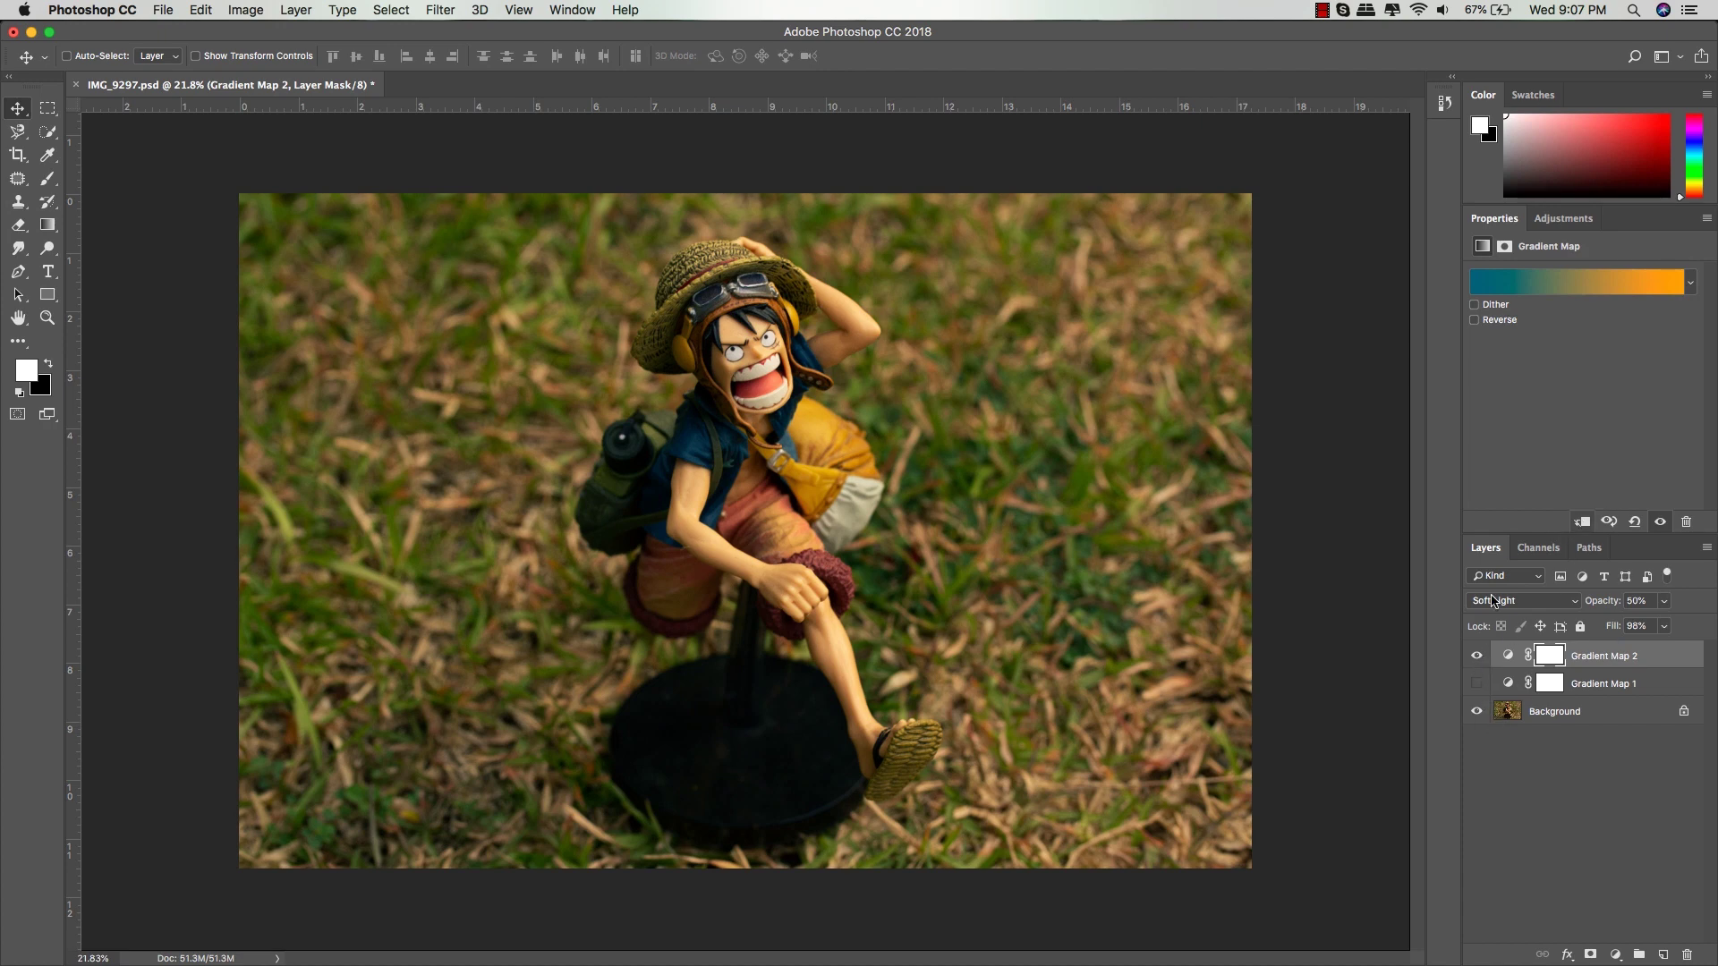
click(1477, 657)
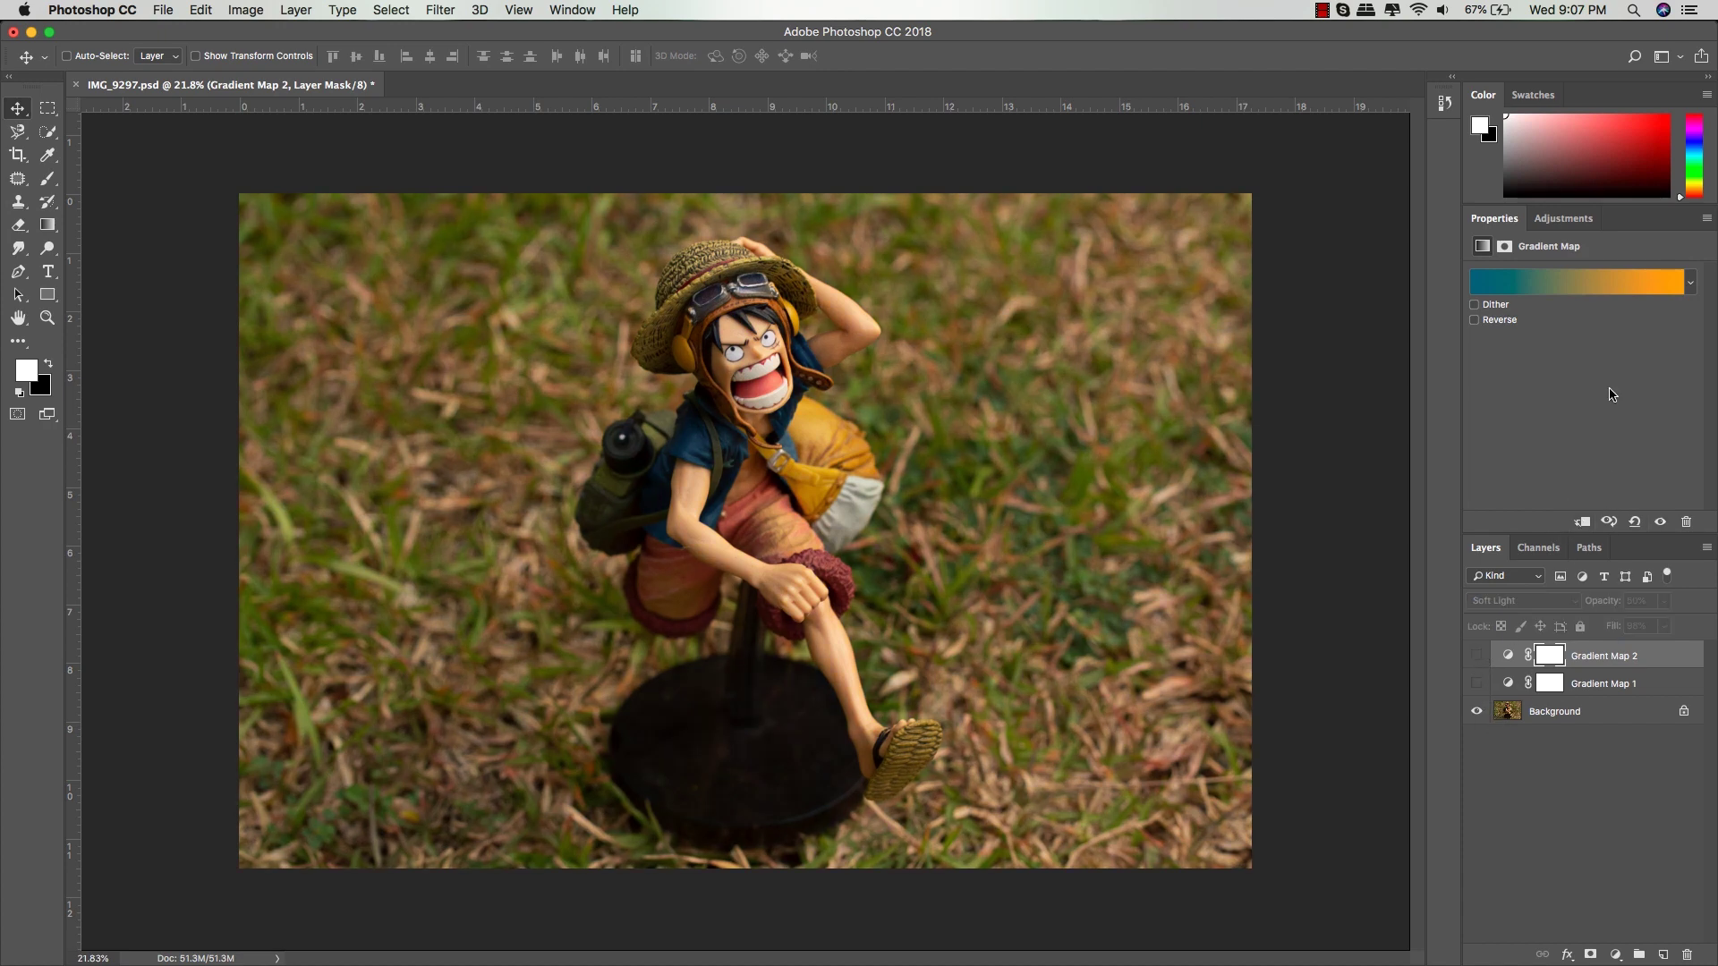
click(1566, 219)
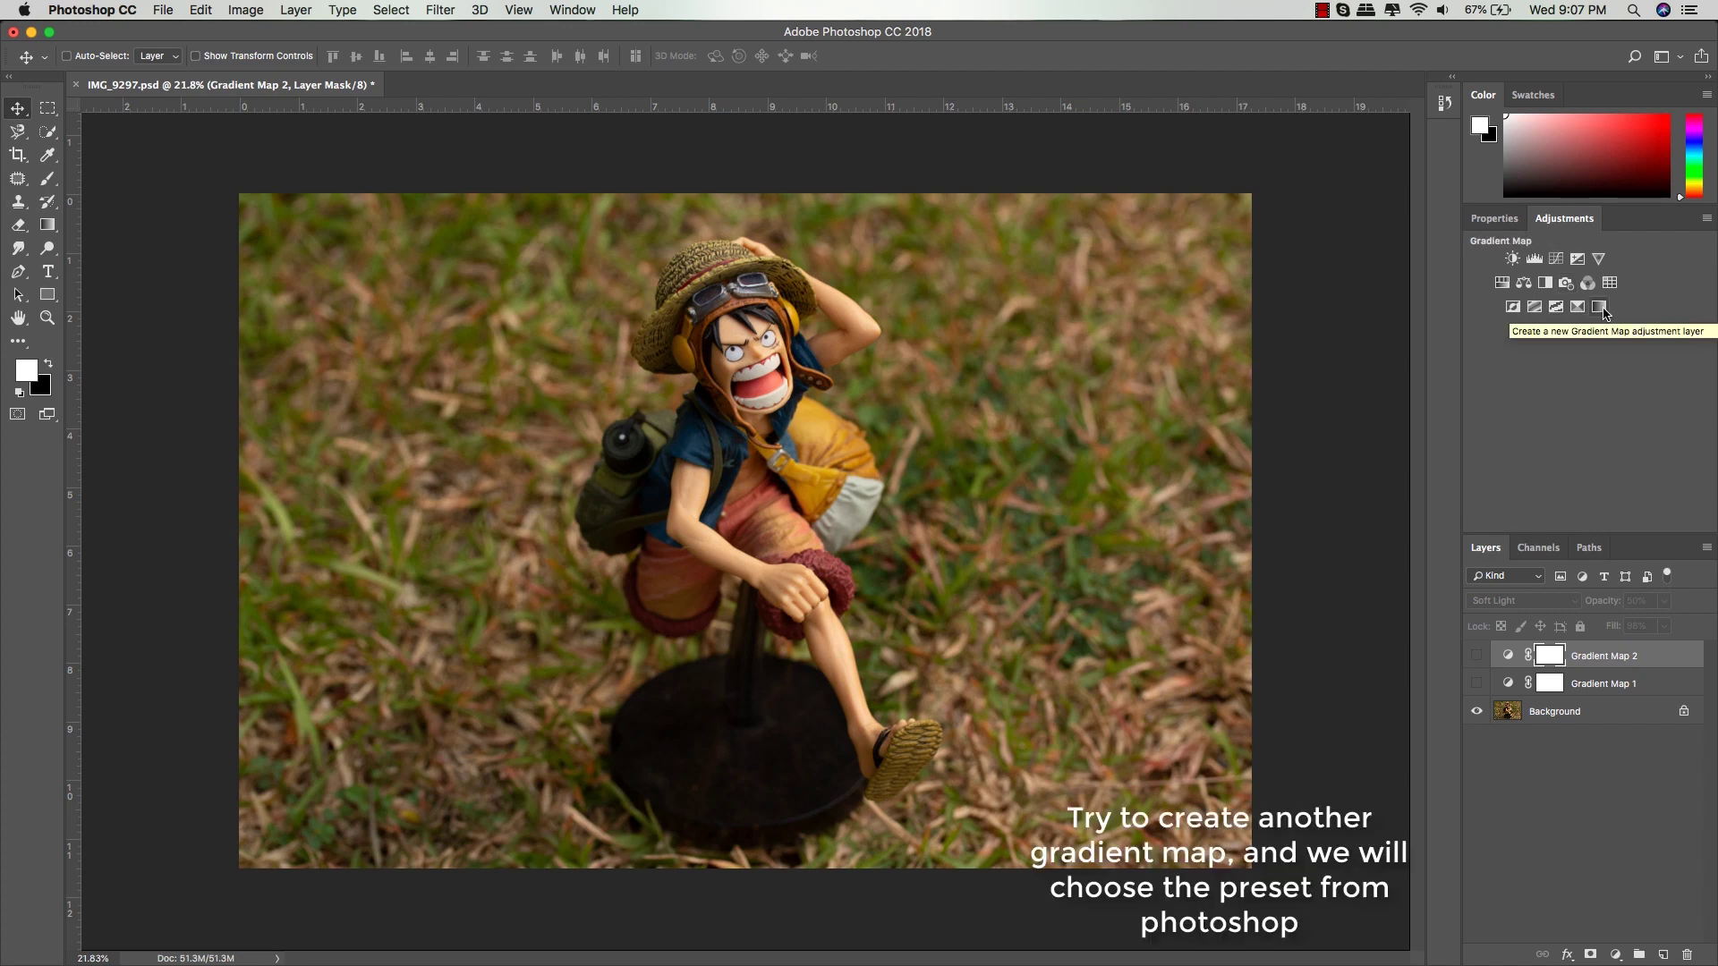
Add a third Gradient Map and append the Photographic Toning gradient presets
click(1600, 309)
click(1565, 279)
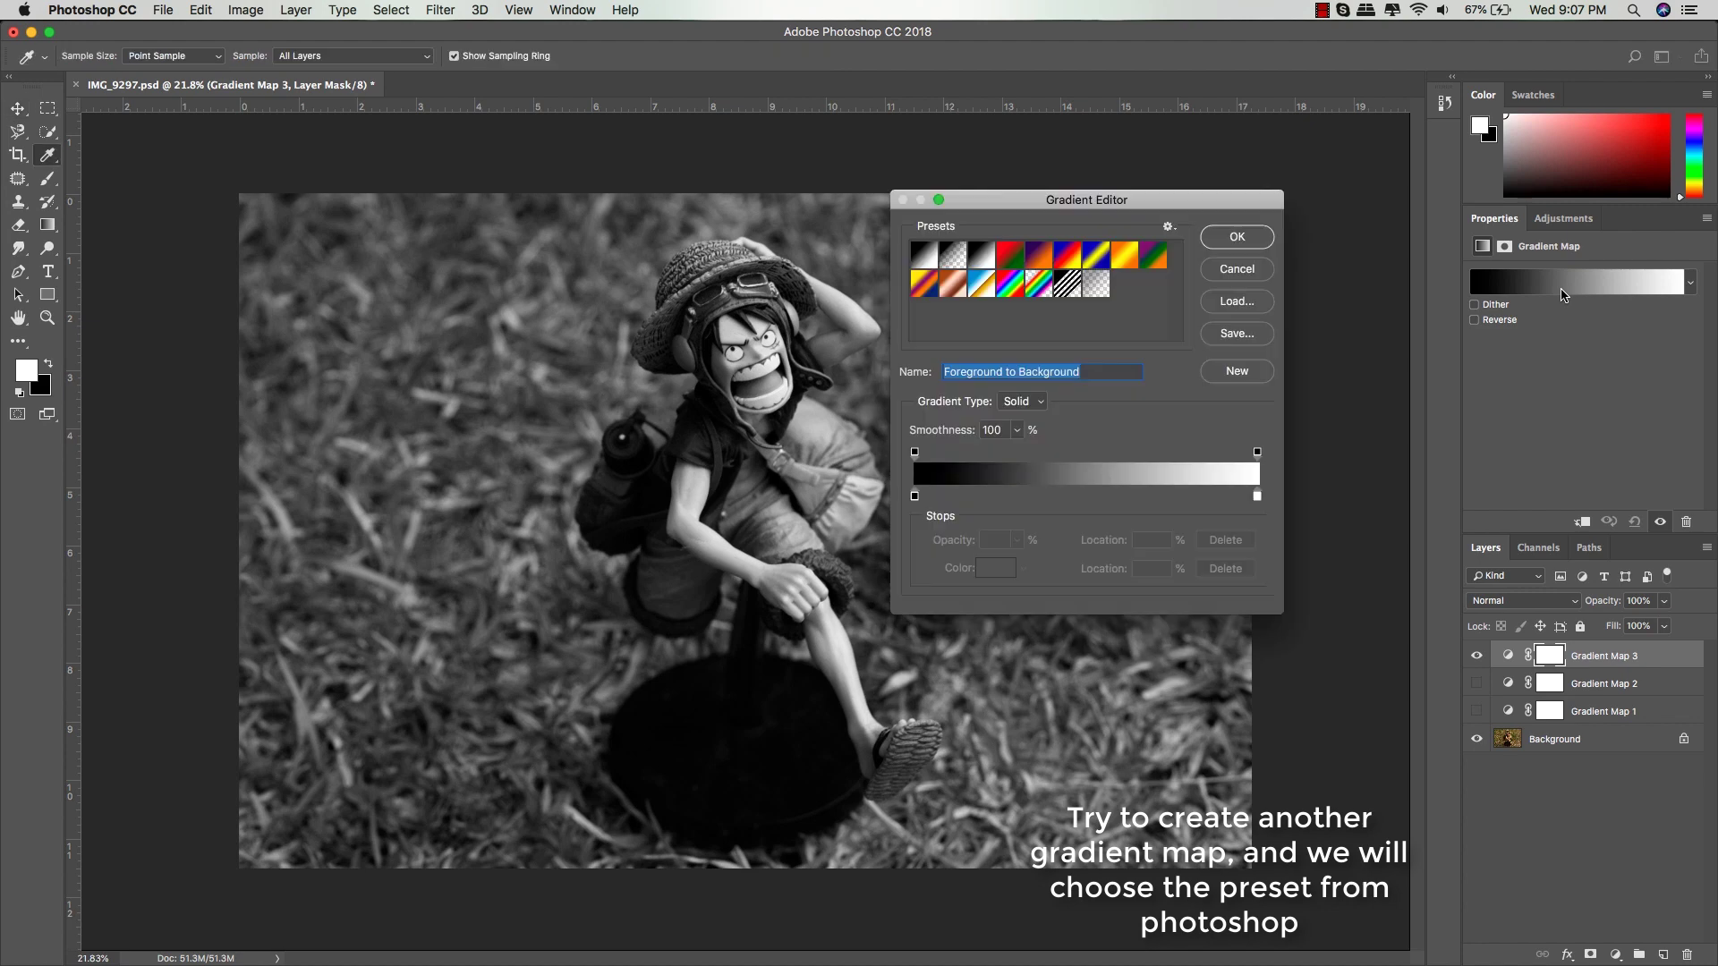
drag(1095, 211, 1037, 232)
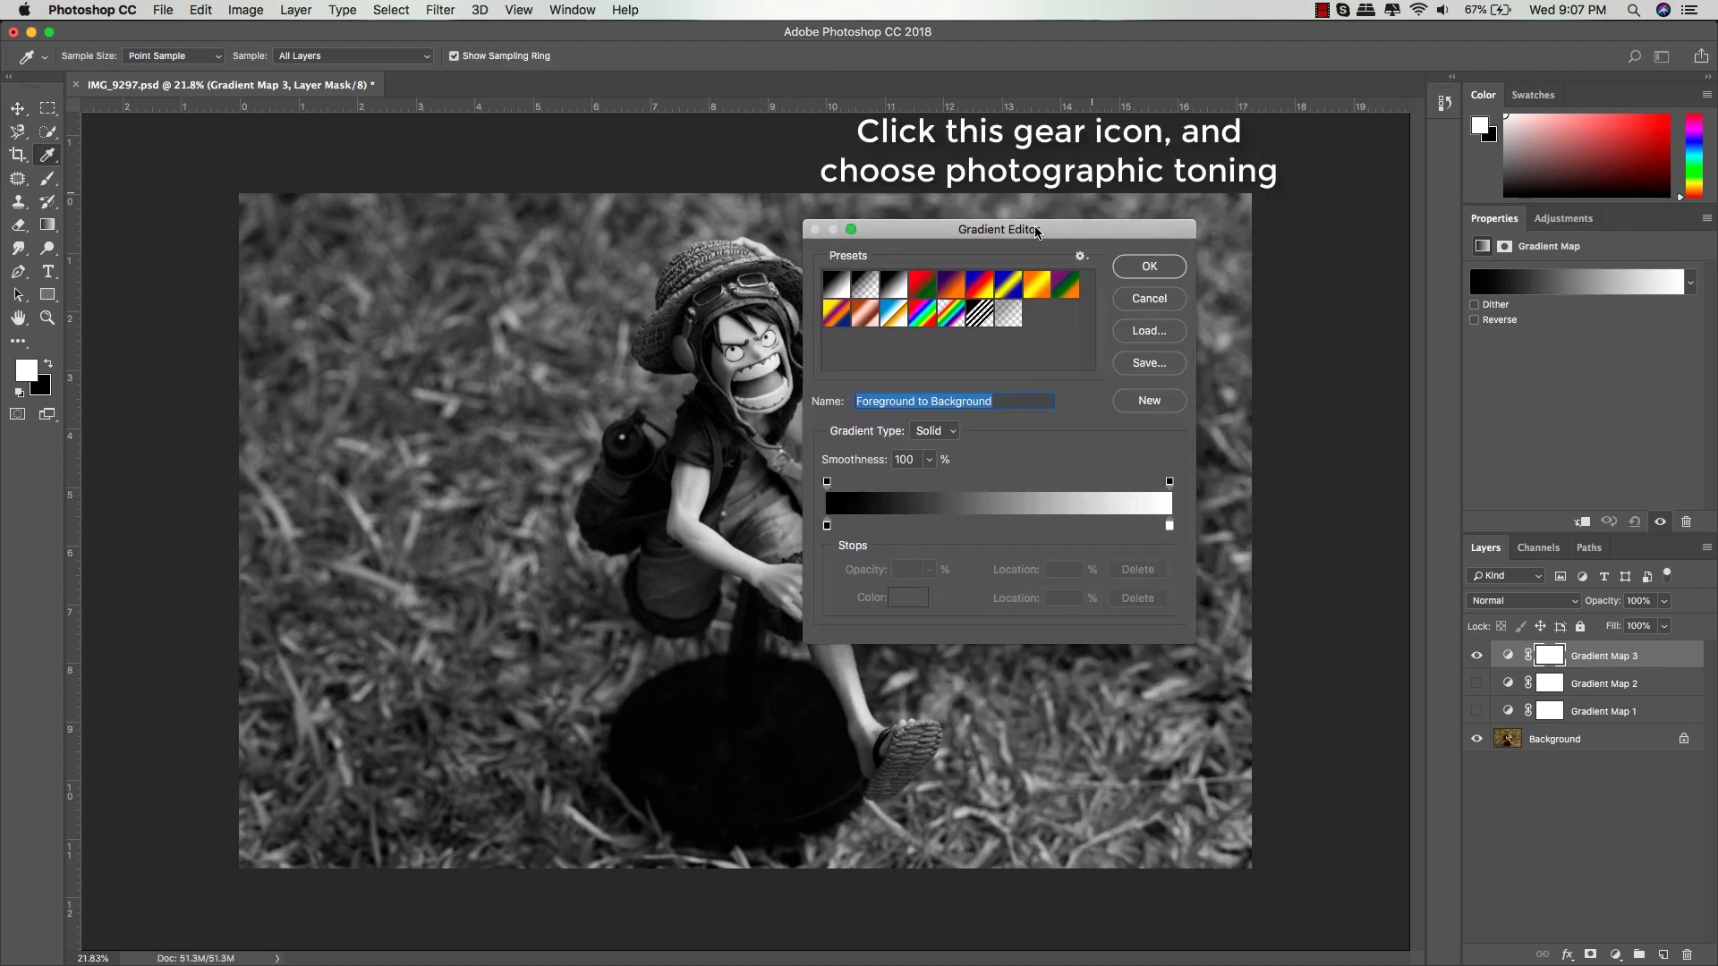
click(1081, 259)
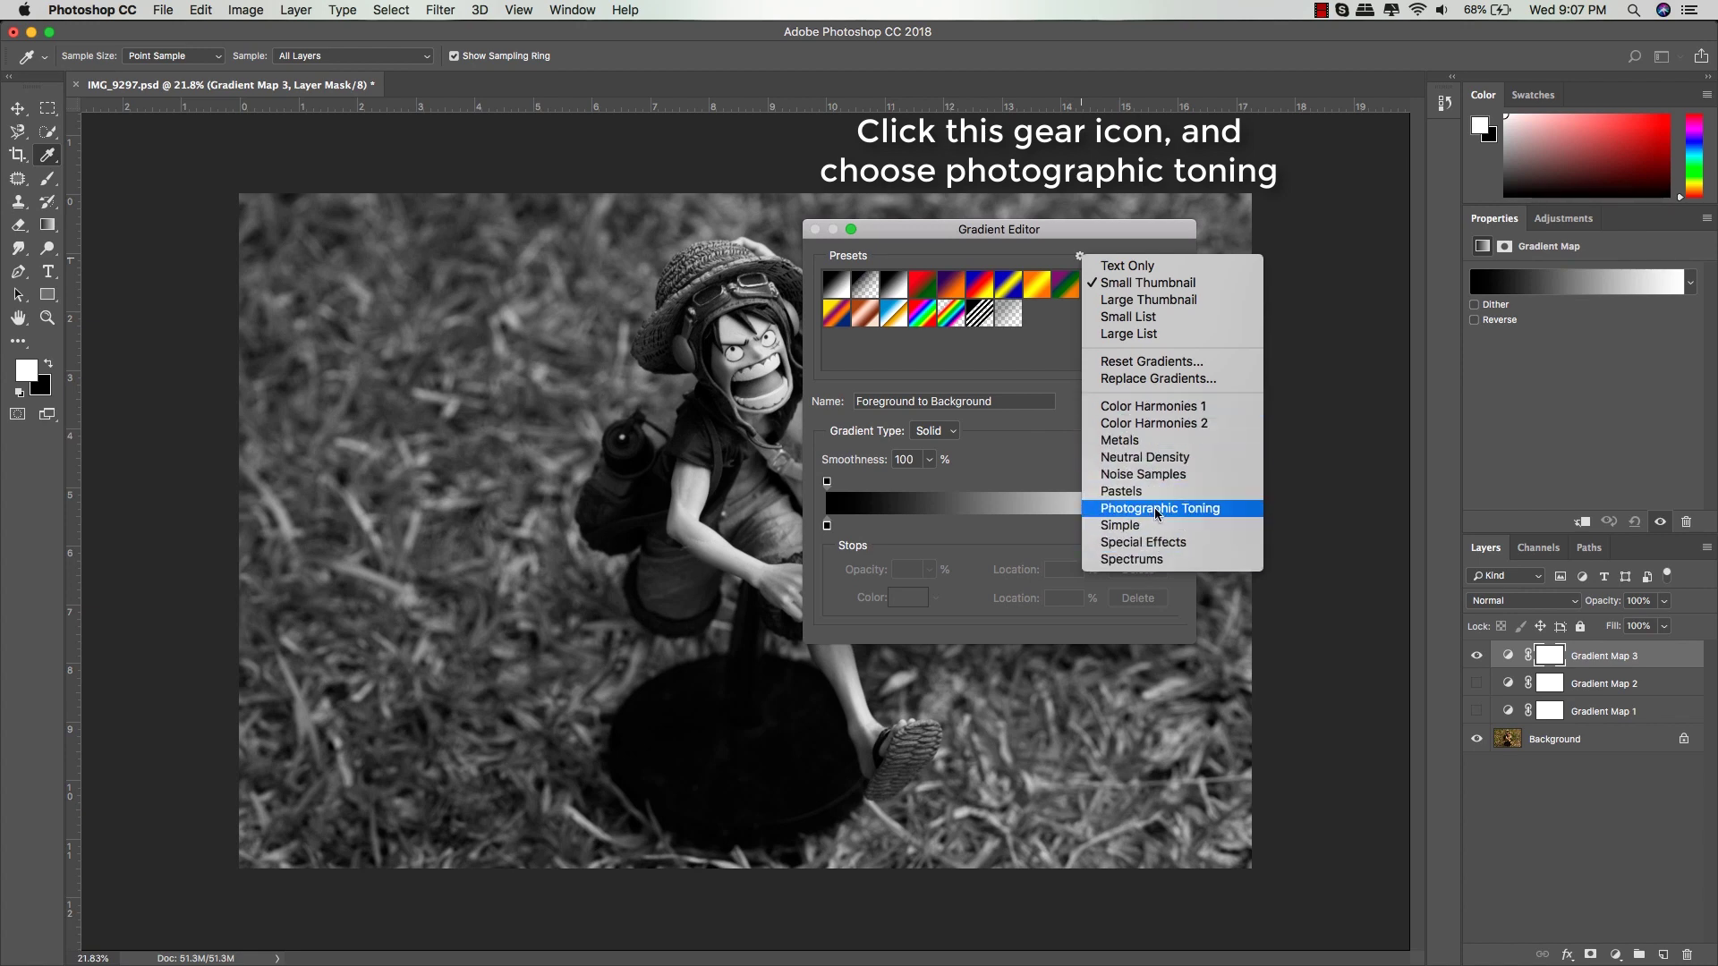
click(1196, 509)
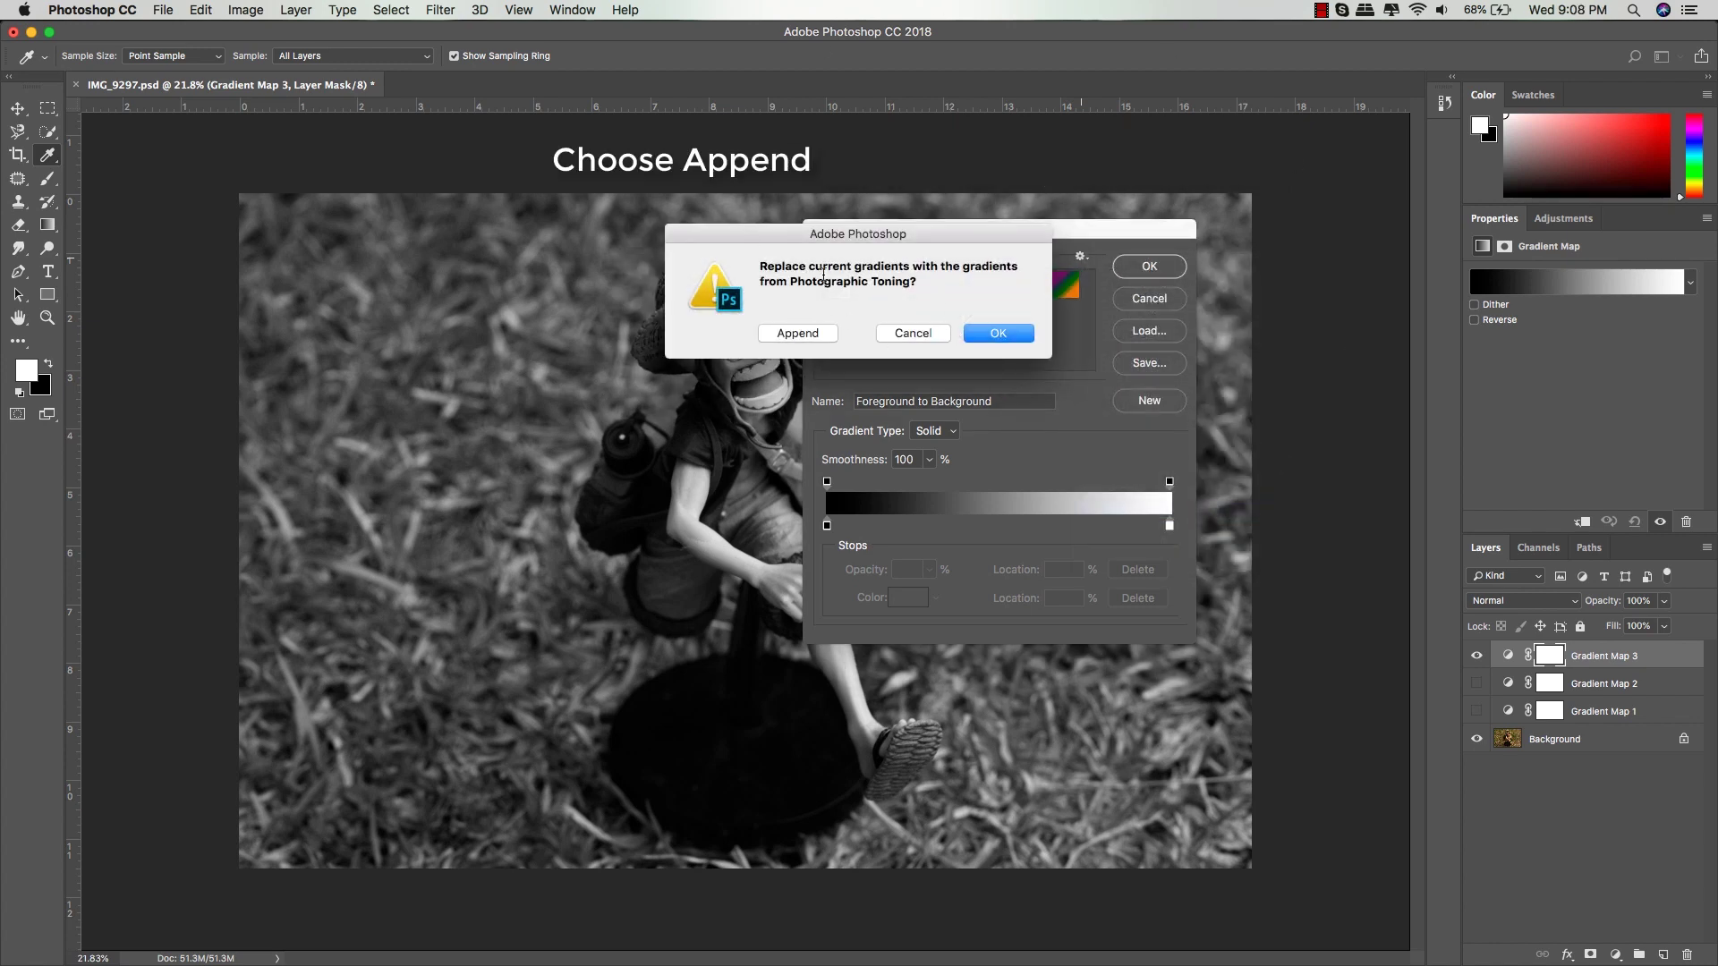
click(797, 333)
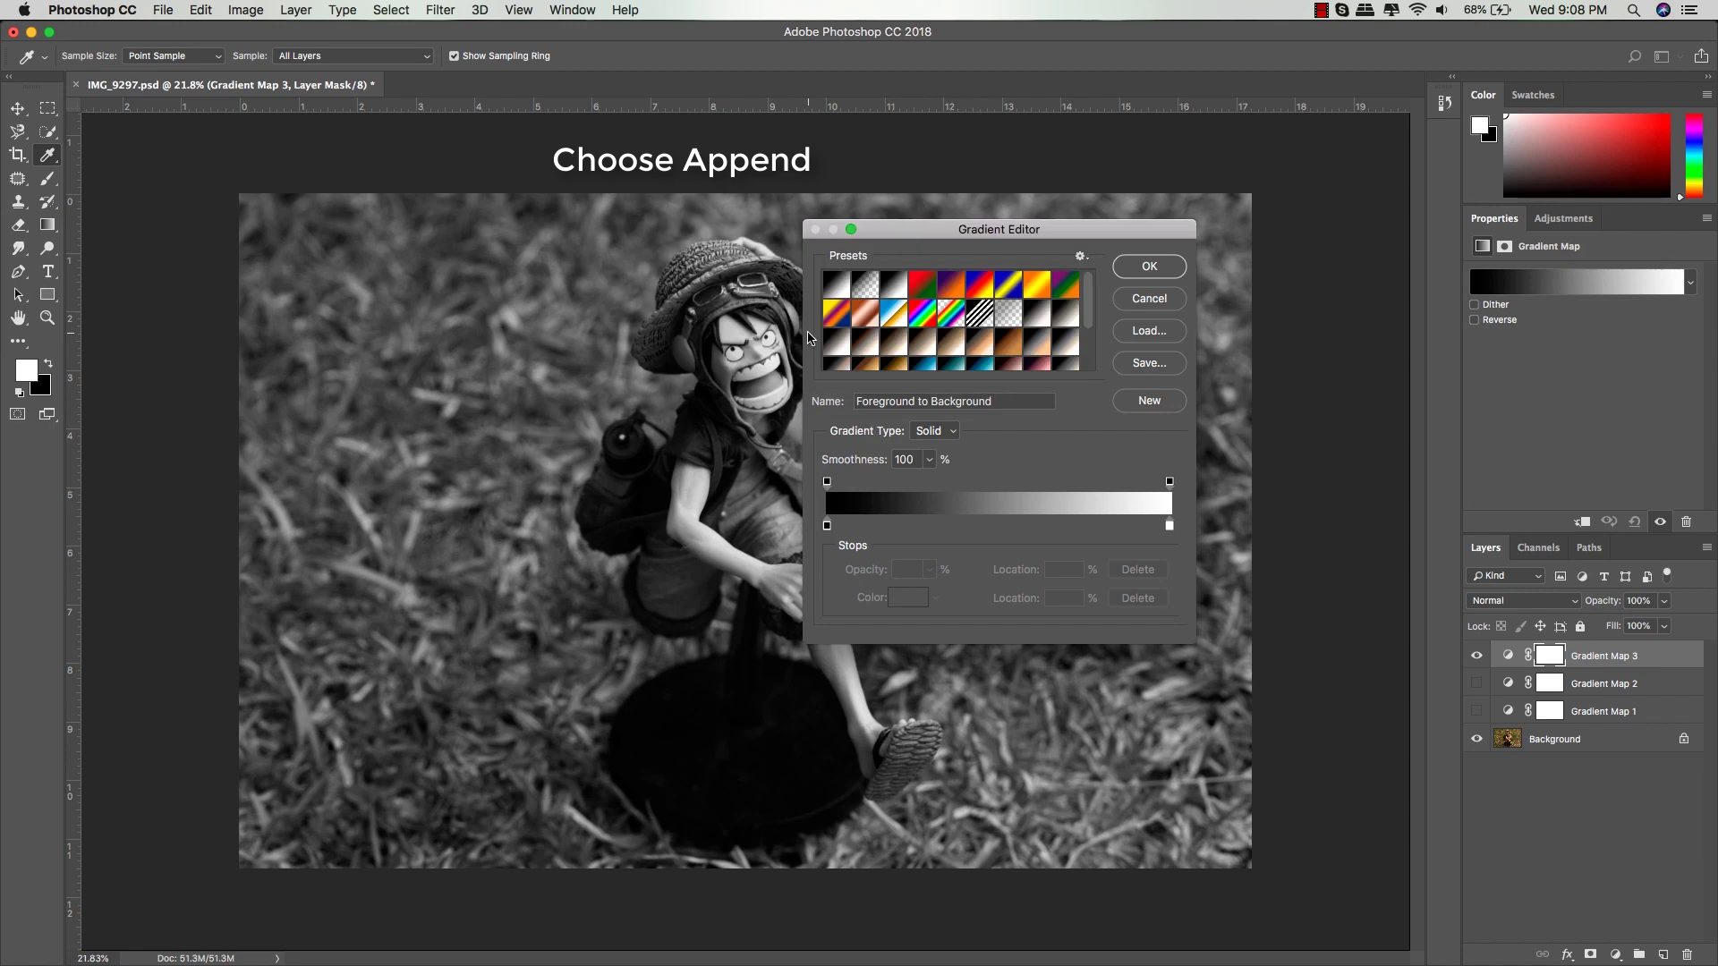
Try several toning presets, then settle on Sepia-Cyan for Gradient Map 3
scroll(905, 347, down, 3)
scroll(906, 347, up, 5)
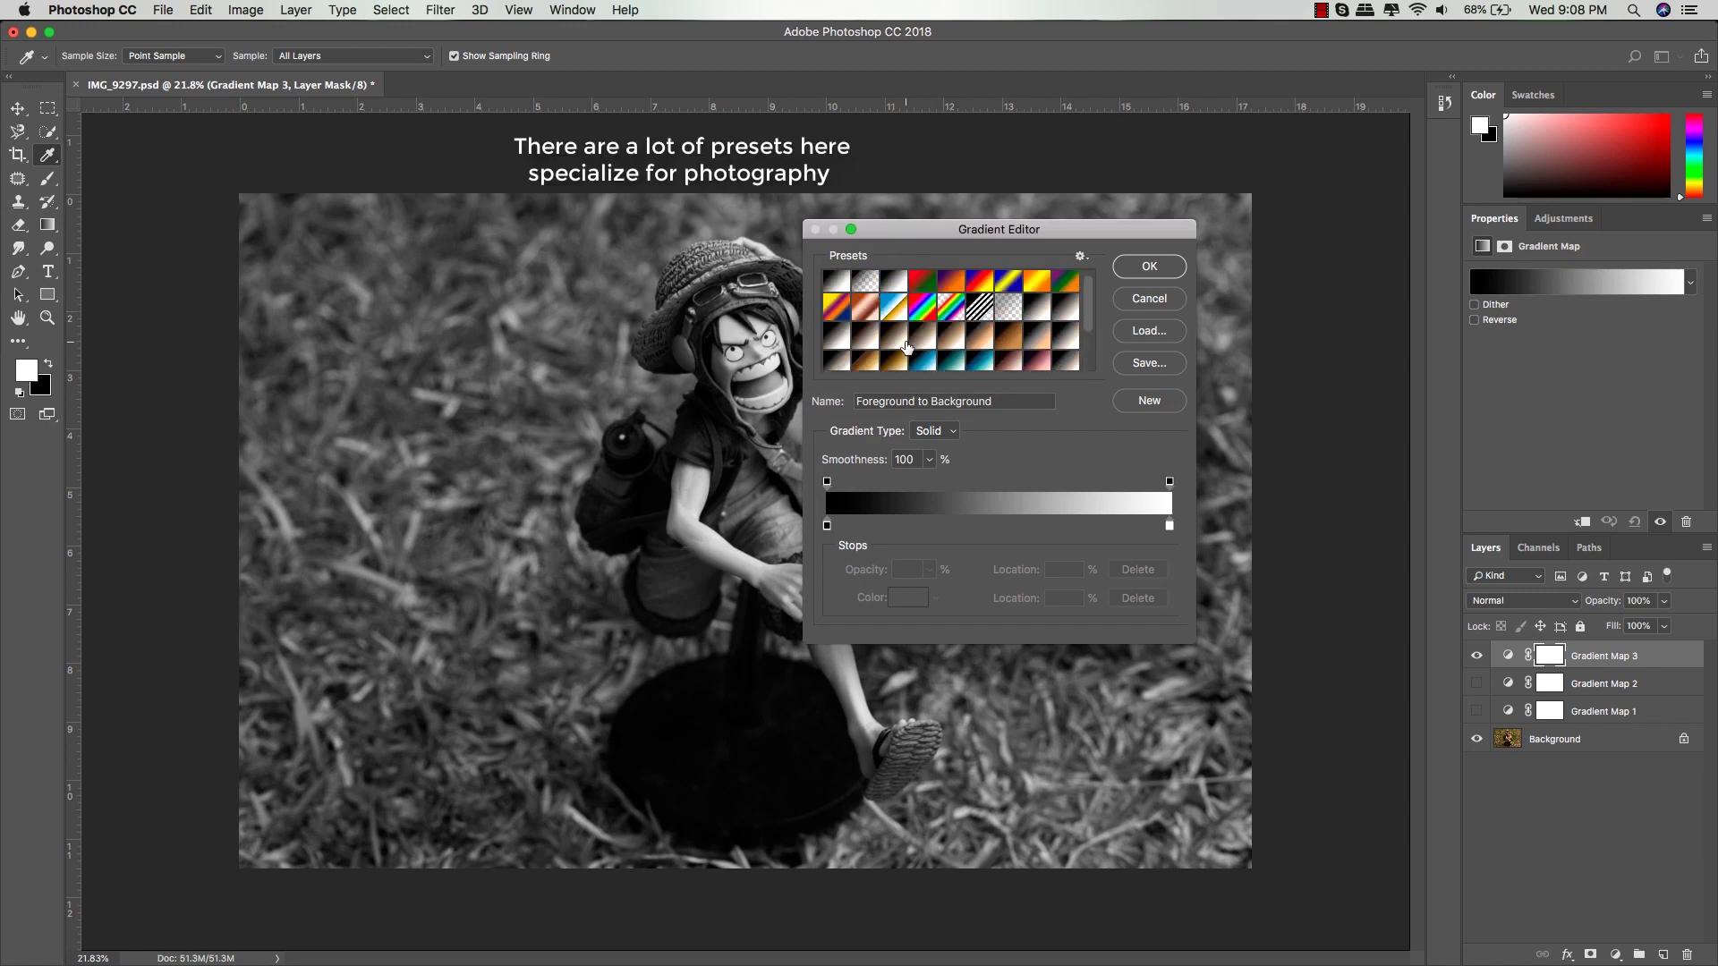
scroll(1007, 358, down, 4)
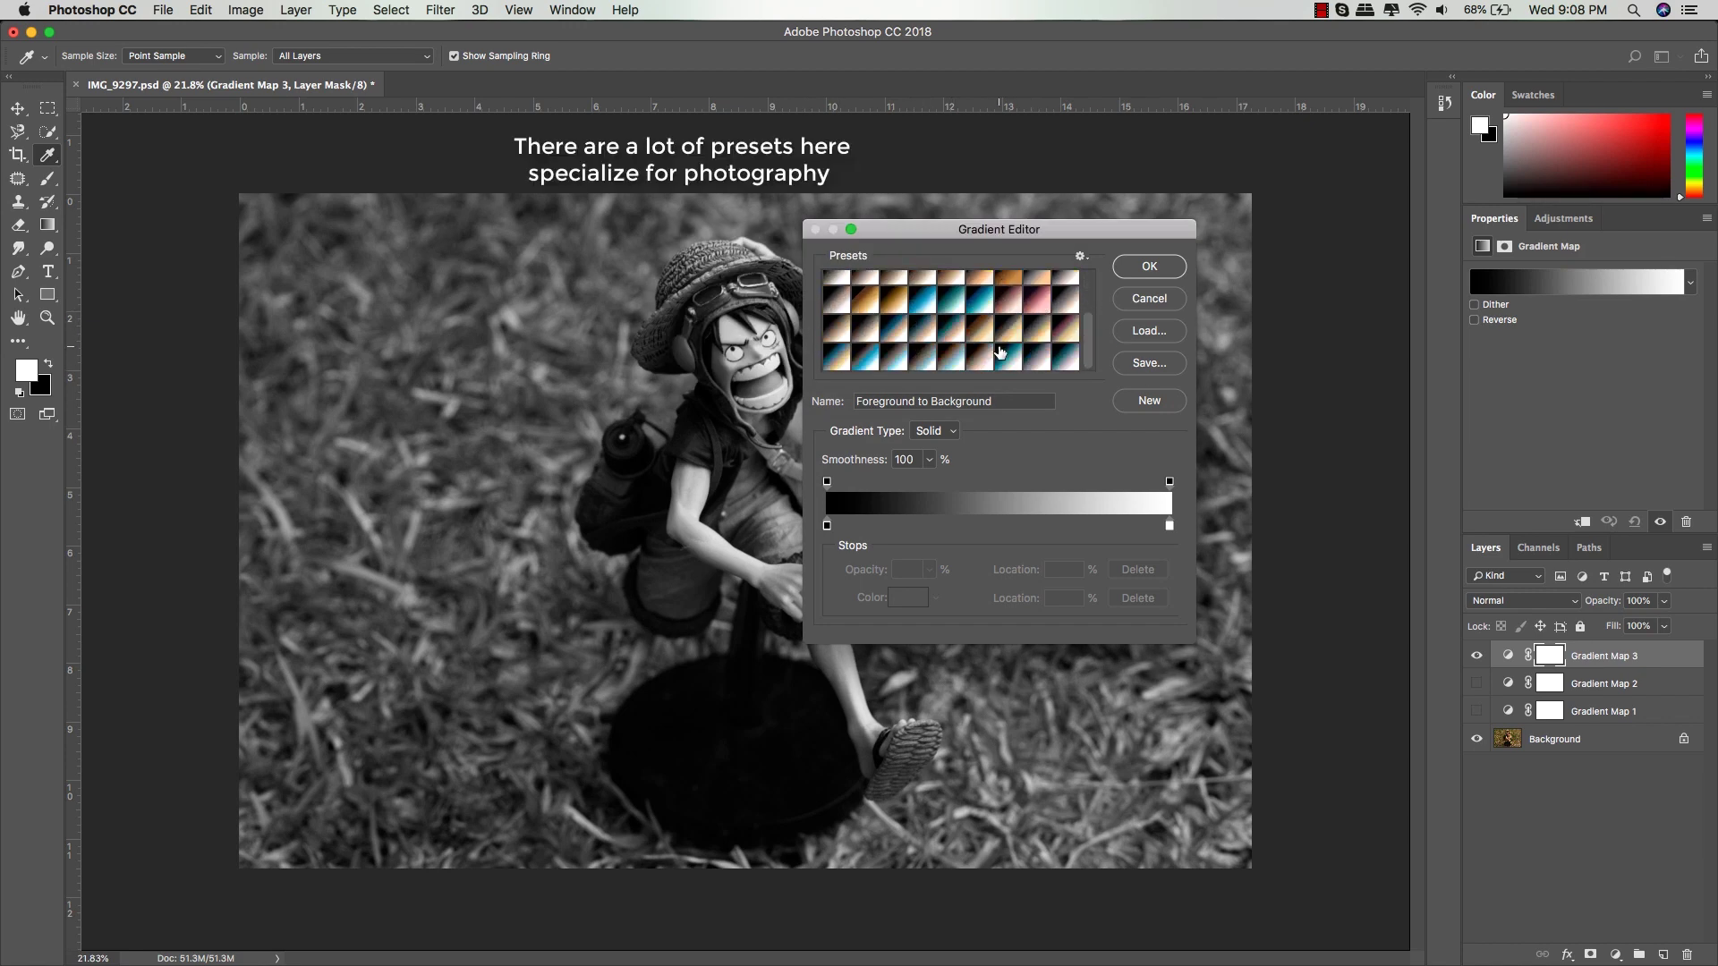
scroll(966, 313, up, 4)
click(951, 315)
click(980, 315)
click(1008, 317)
click(1008, 342)
click(894, 347)
scroll(1010, 324, down, 2)
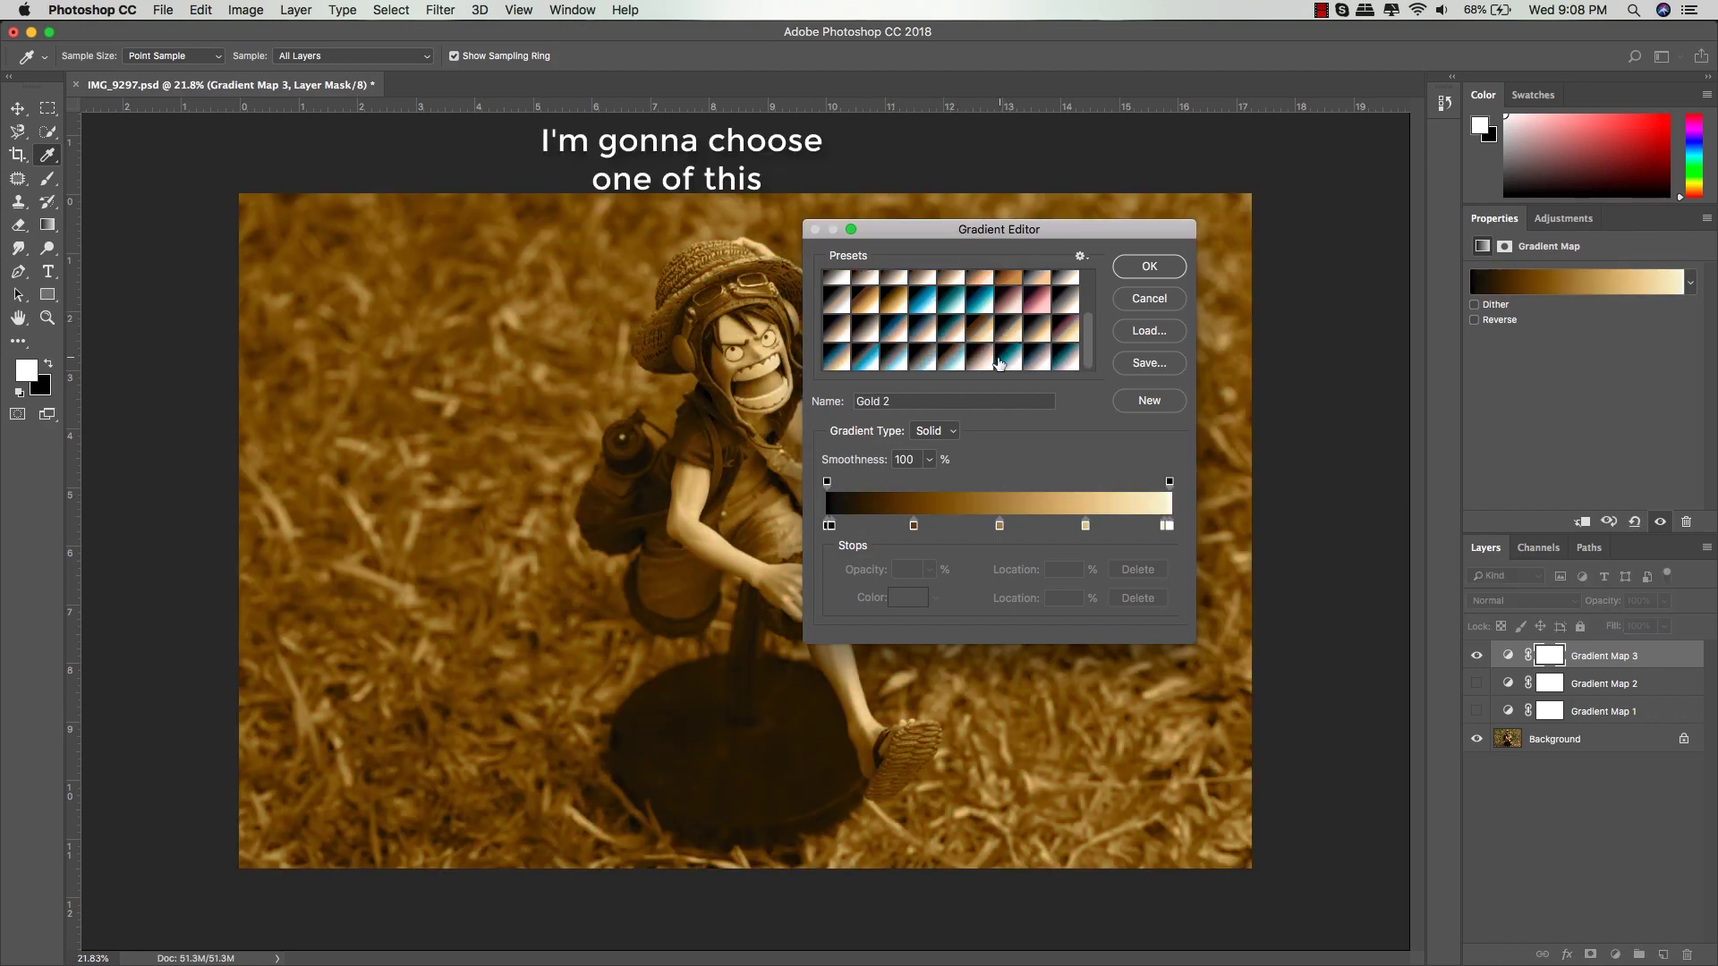
click(898, 336)
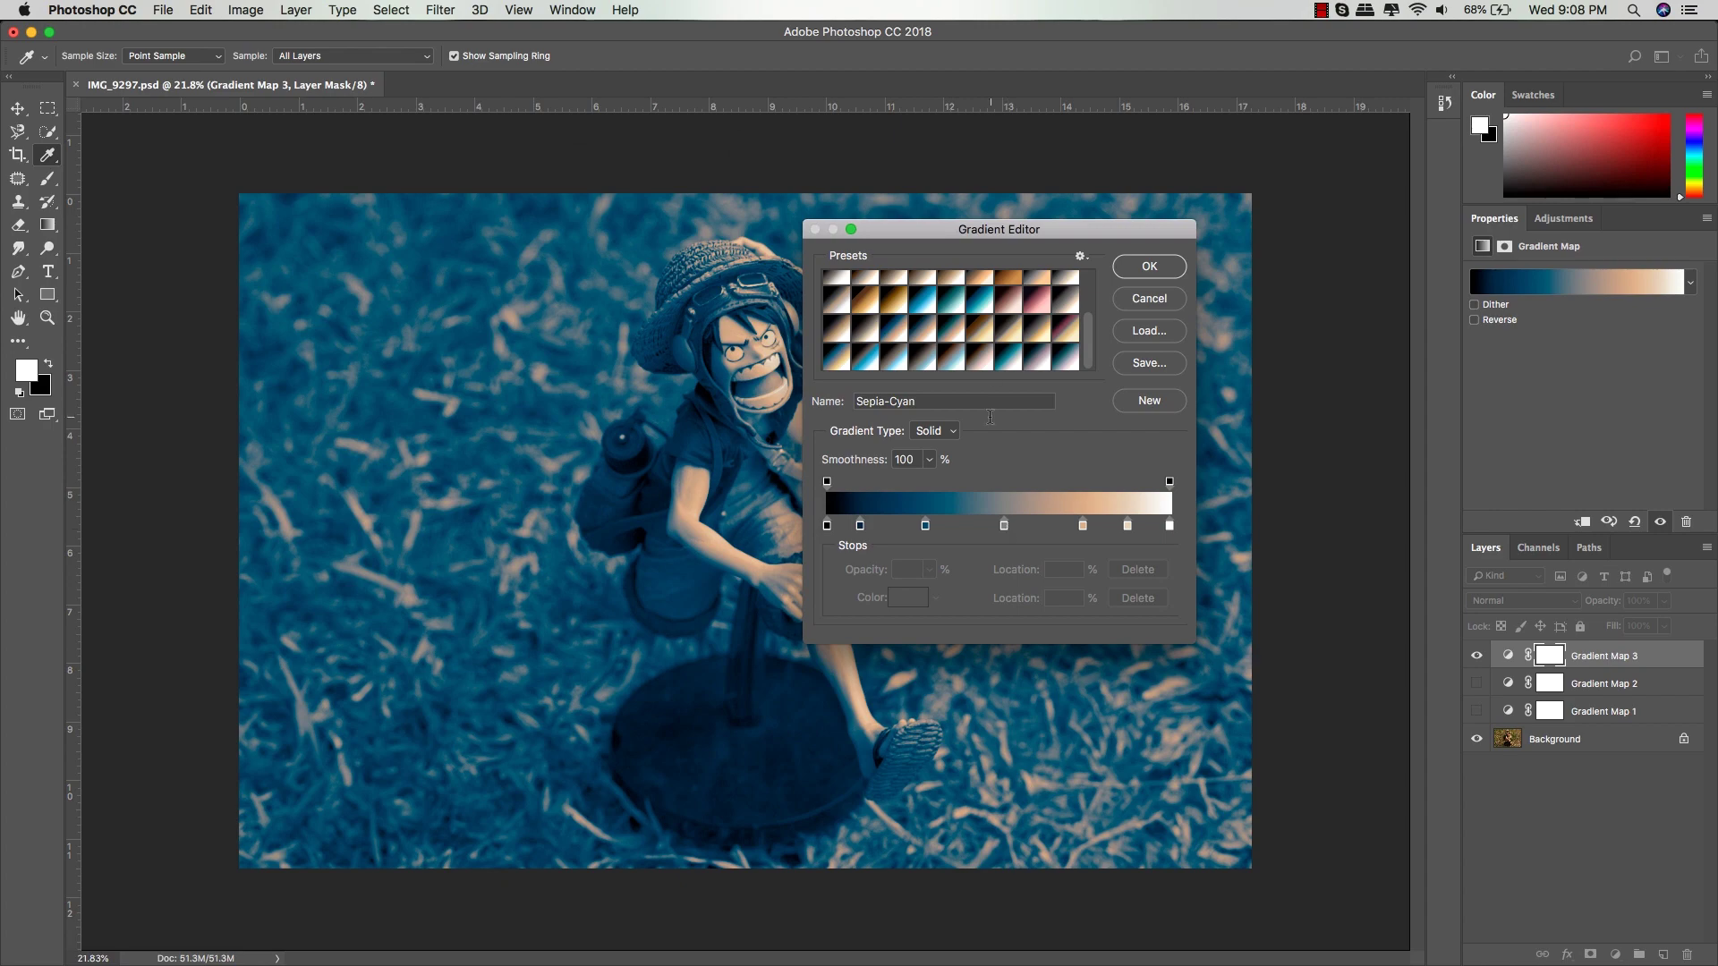
click(1127, 274)
Blend Gradient Map 3 in Soft Light with opacity near 46% and fill 80%
key(v)
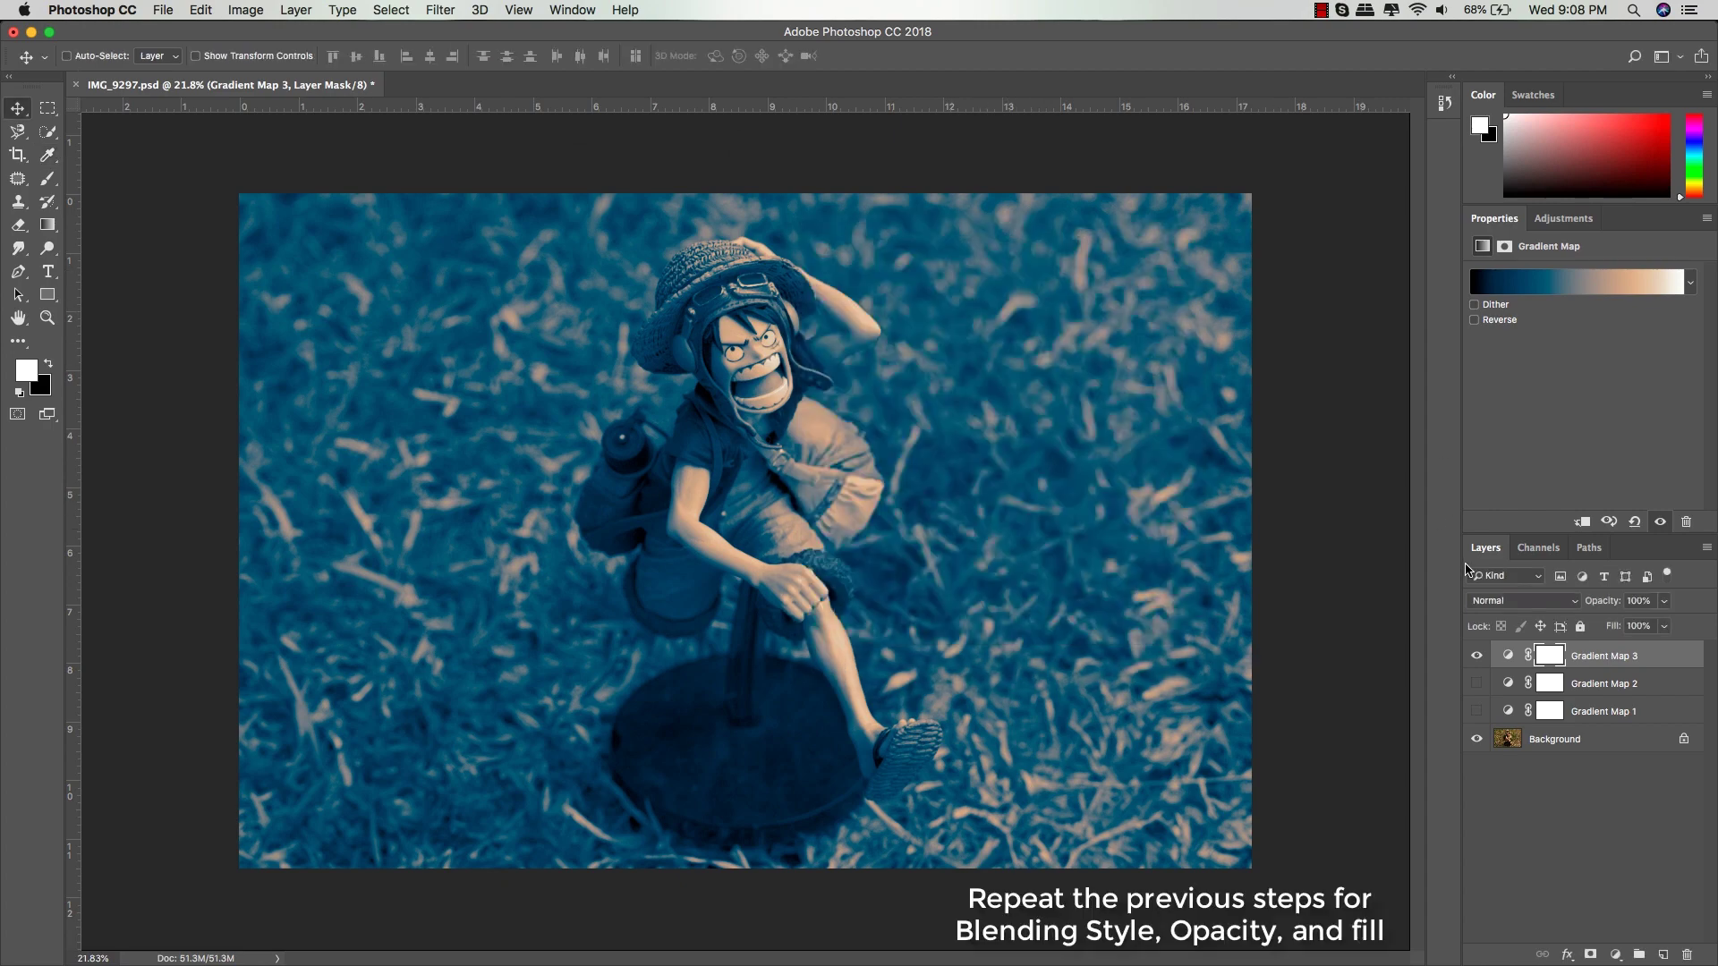
click(1545, 601)
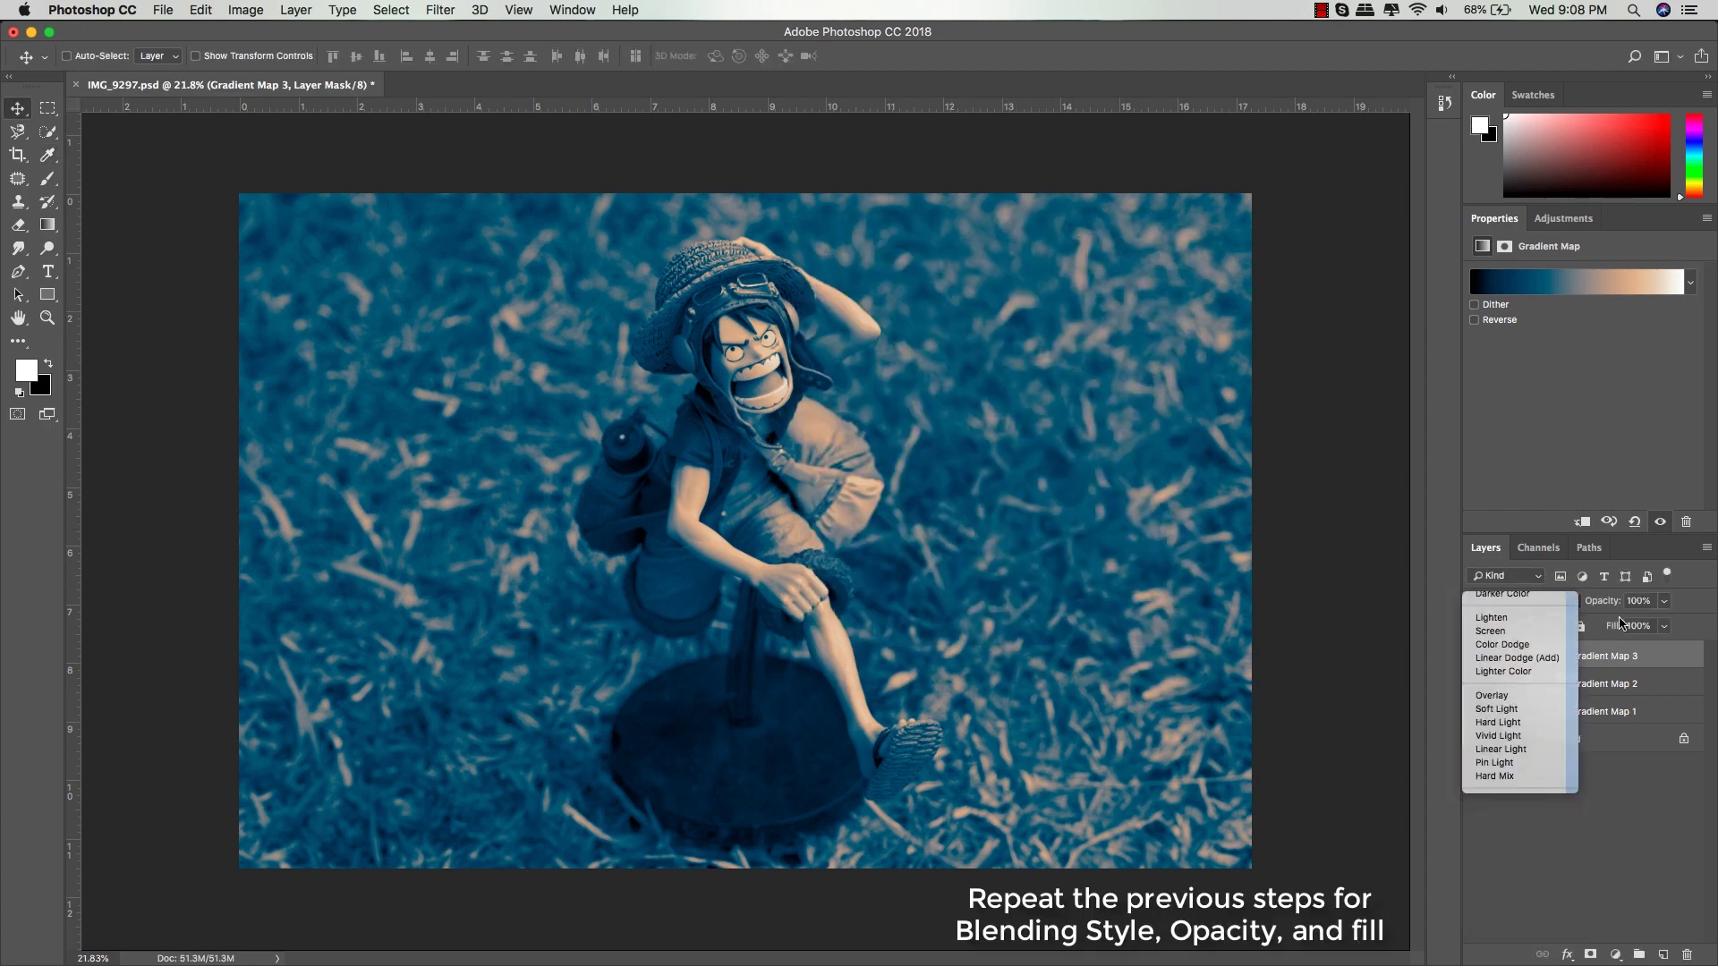
click(1521, 729)
mouse_move(1614, 606)
mouse_down()
mouse_move(1562, 614)
mouse_move(1602, 631)
mouse_up()
click(1477, 658)
click(1477, 657)
click(1477, 658)
click(1477, 659)
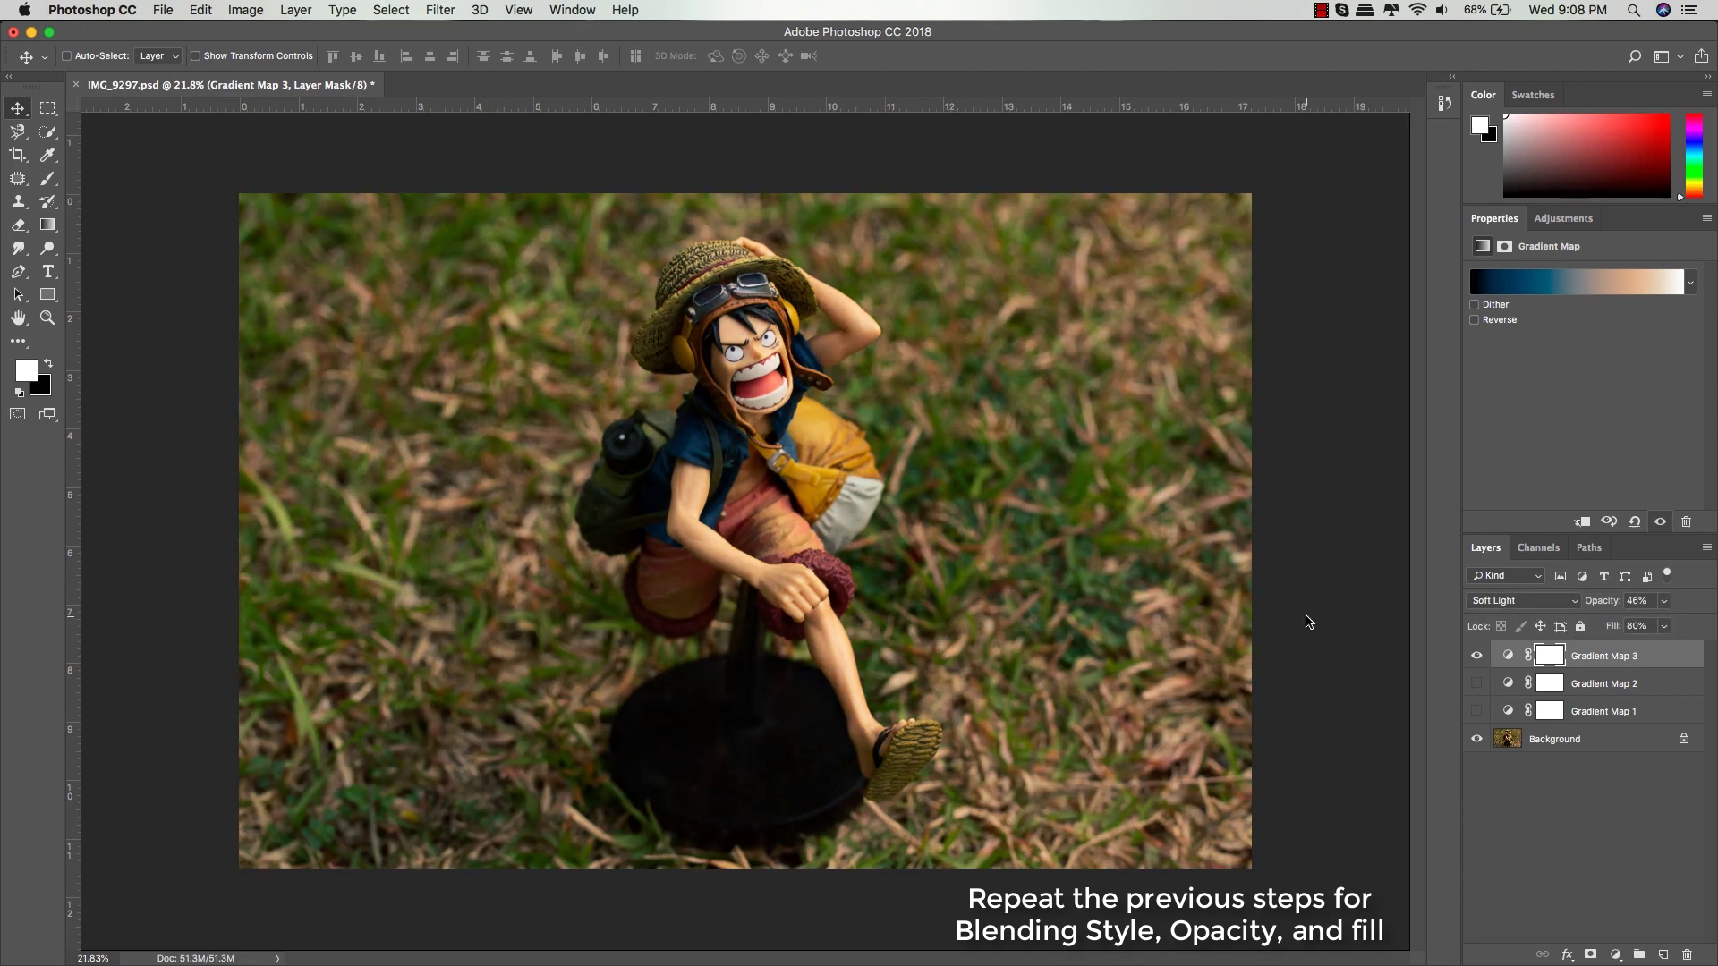
Switch Gradient Map 3 to a navy-to-peach toning preset at 44% opacity, then hide it
click(1575, 281)
click(1008, 302)
click(950, 329)
click(888, 361)
click(848, 359)
click(932, 336)
click(1148, 266)
drag(1609, 605, 1602, 607)
click(1477, 656)
click(1477, 657)
click(1477, 657)
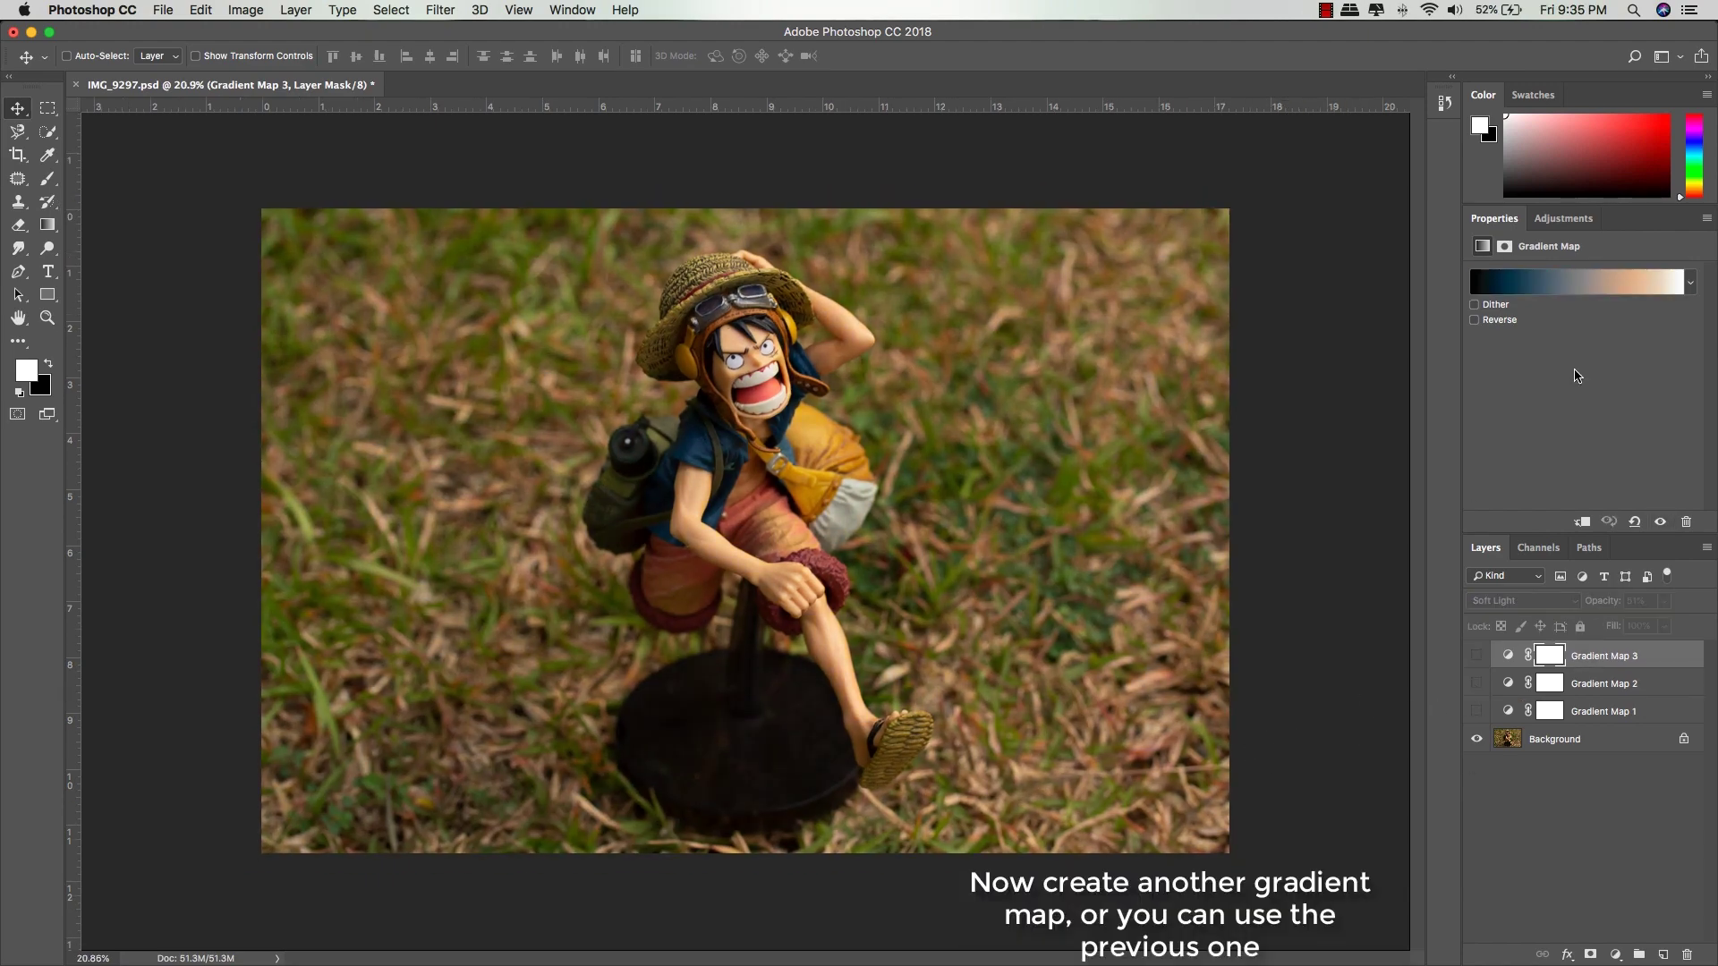
Add a fourth Gradient Map layer, then search Google in Chrome for 'gradient color palette'
click(1563, 219)
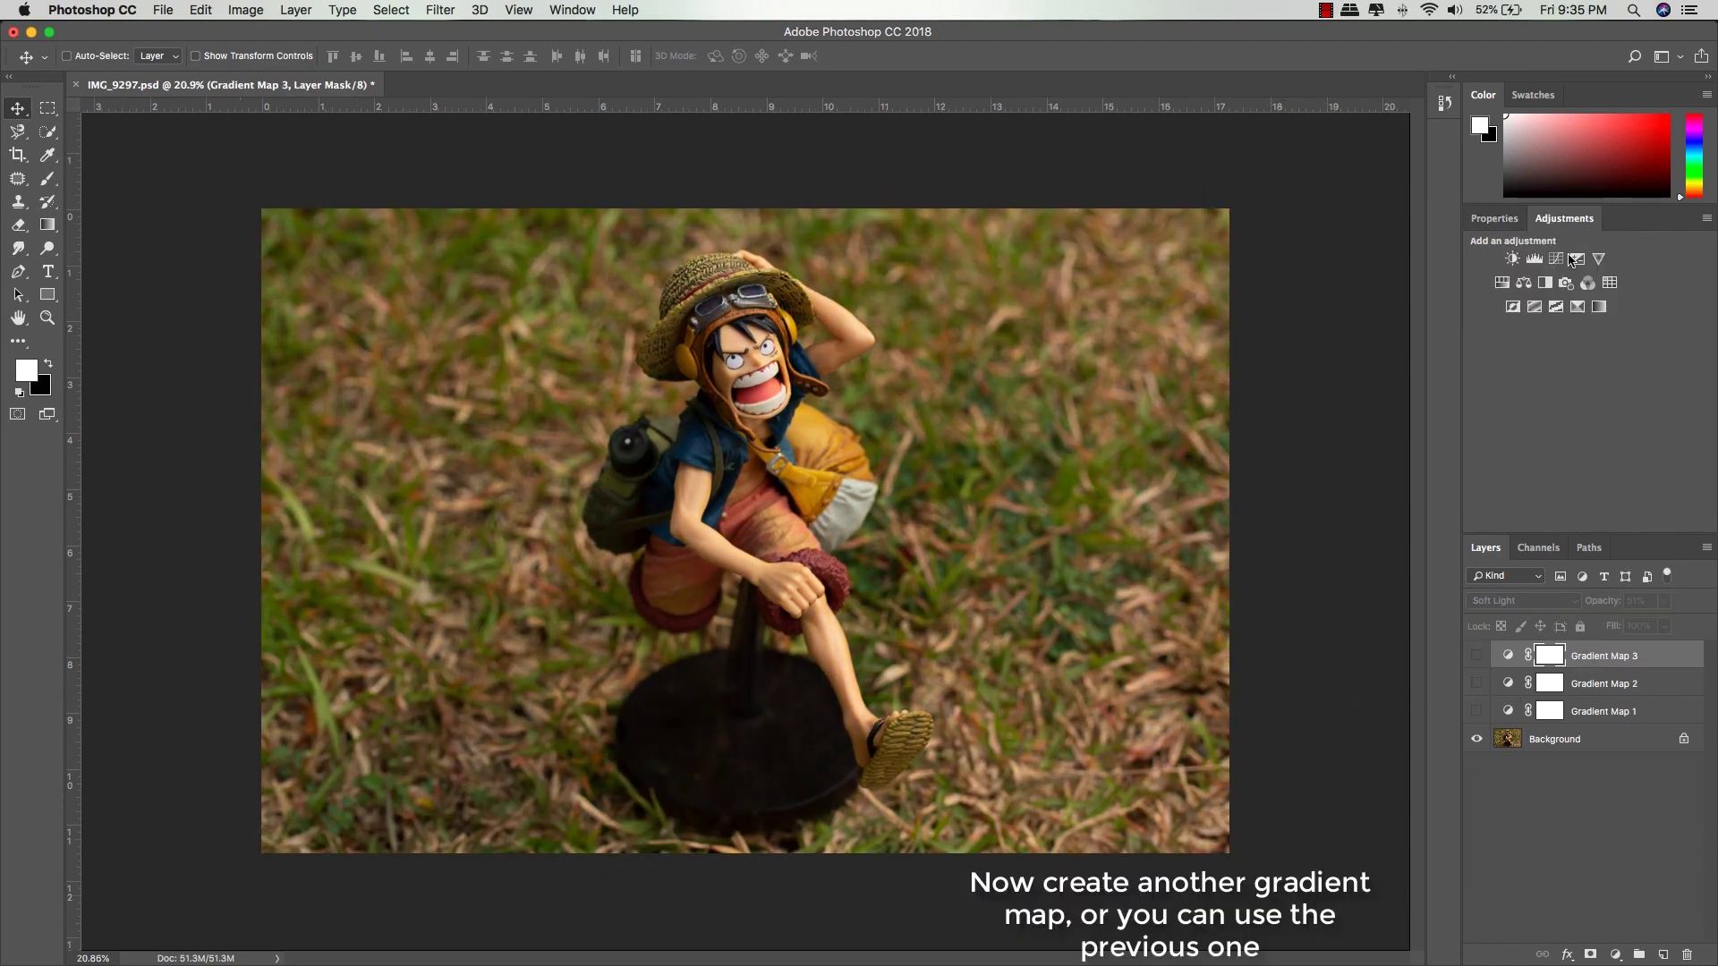
click(1599, 307)
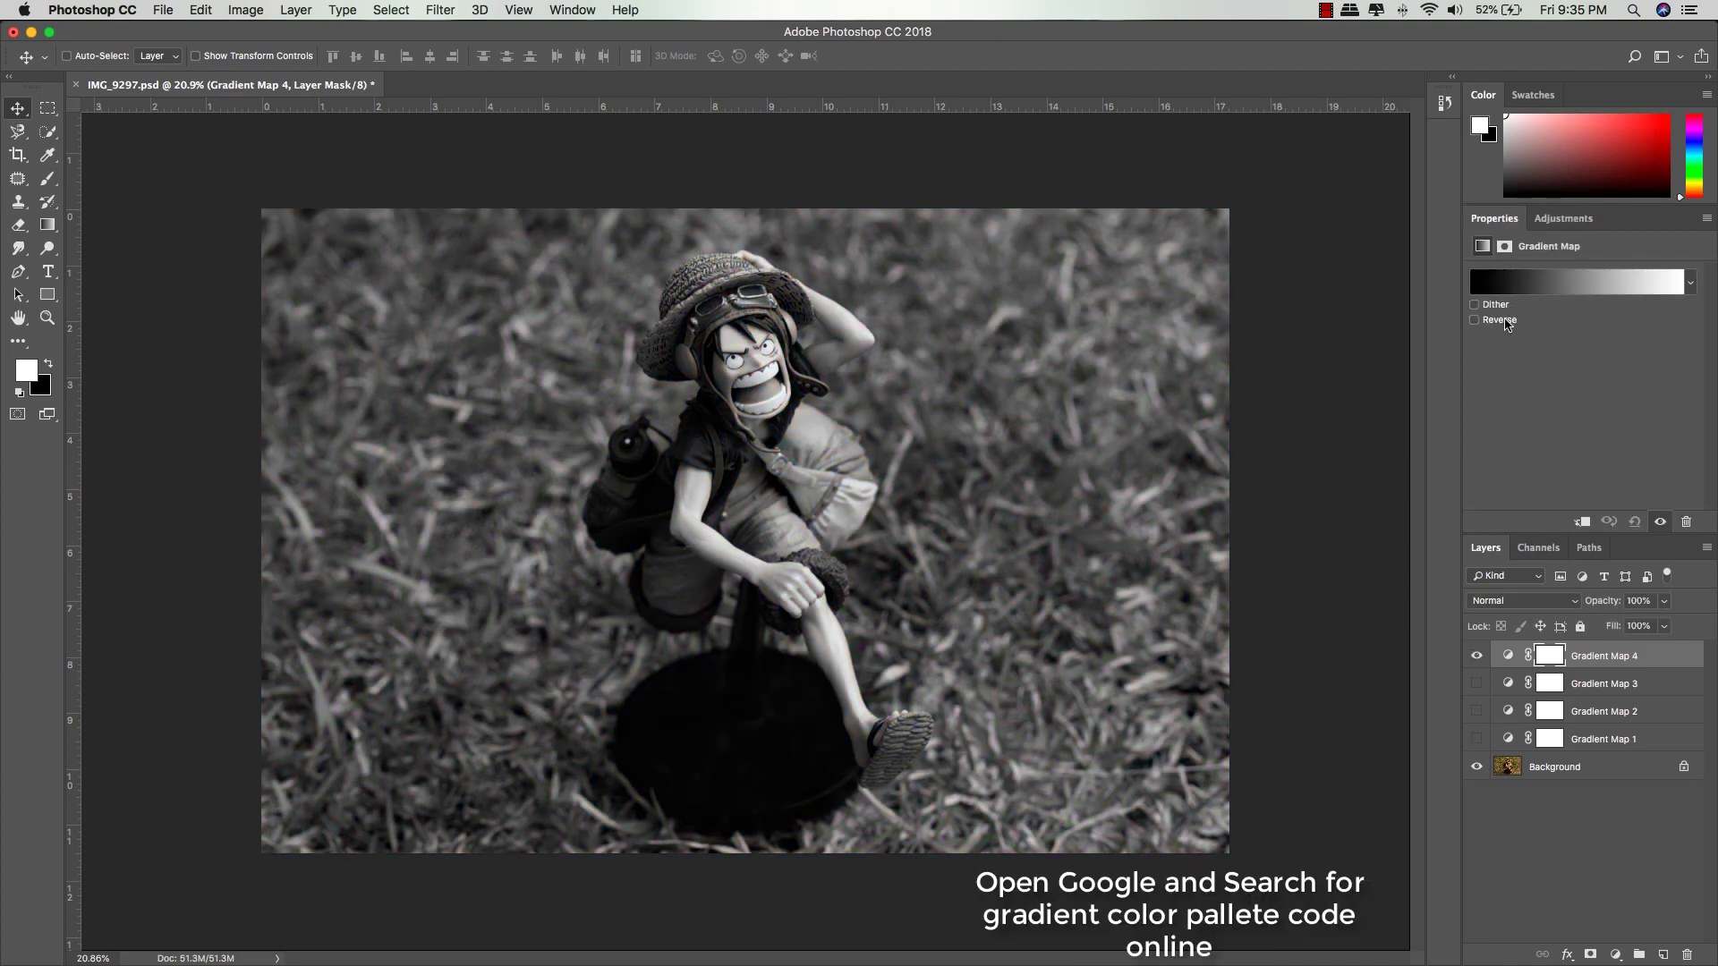
click(1559, 288)
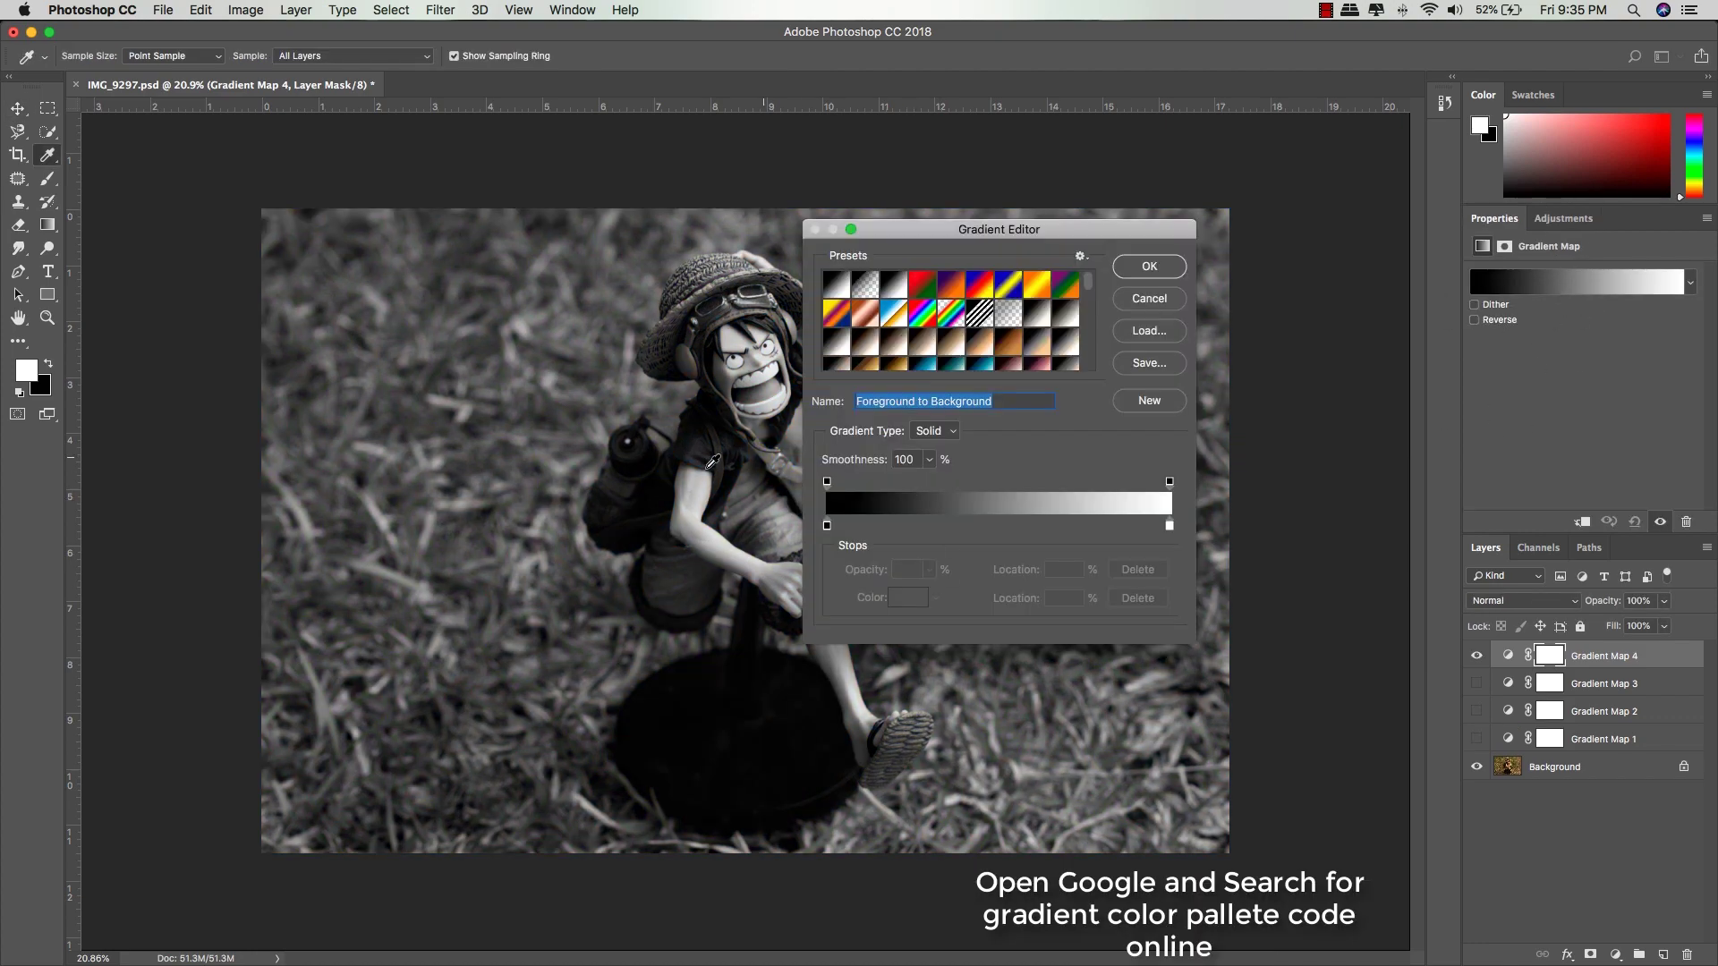
click(694, 946)
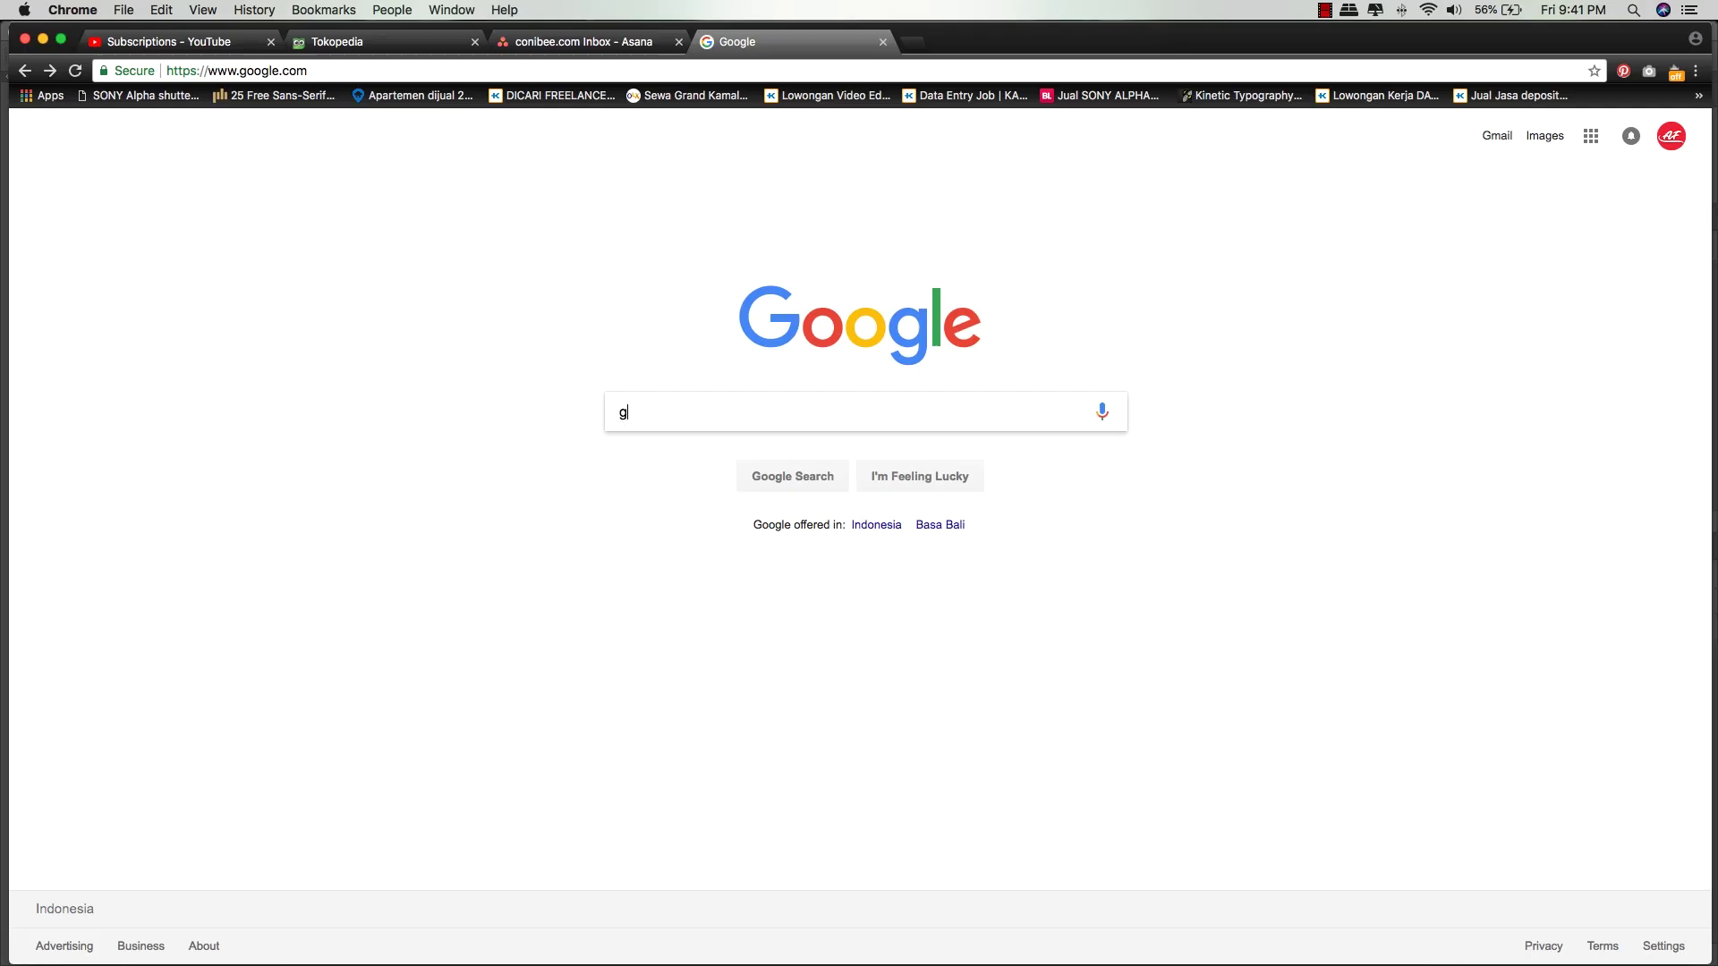
text(radient color palette)
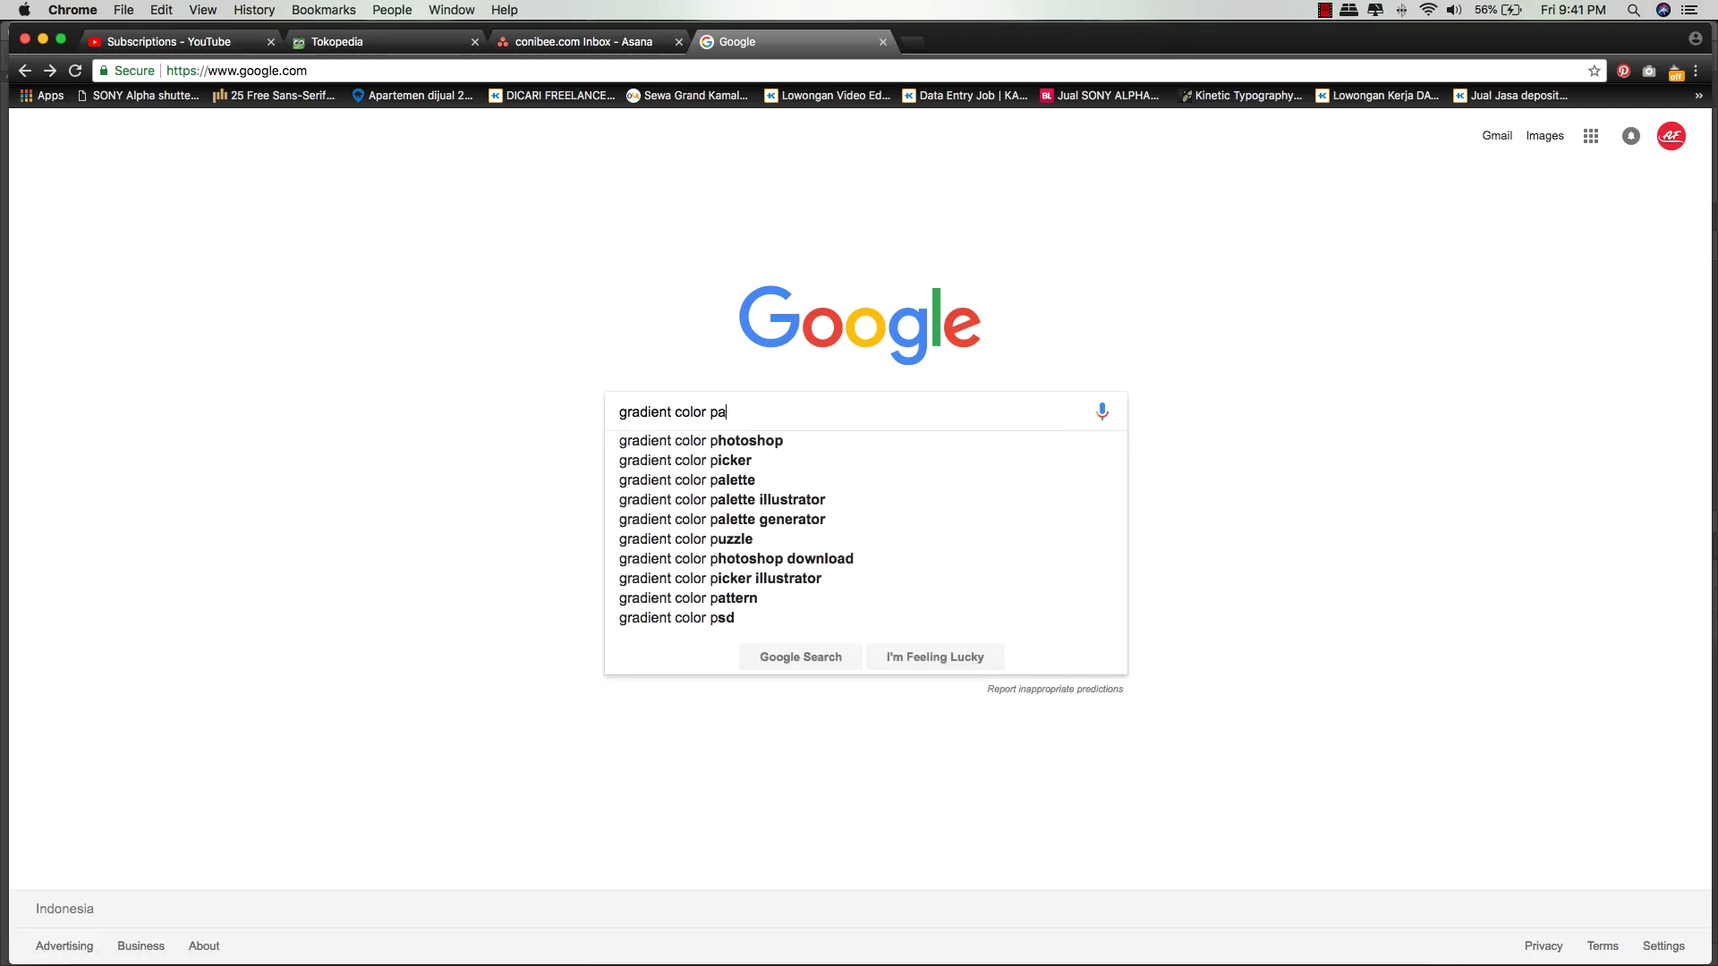
Search Google for 'gradient color palette' and open the WebGradients.com result in a new tab
key(Return)
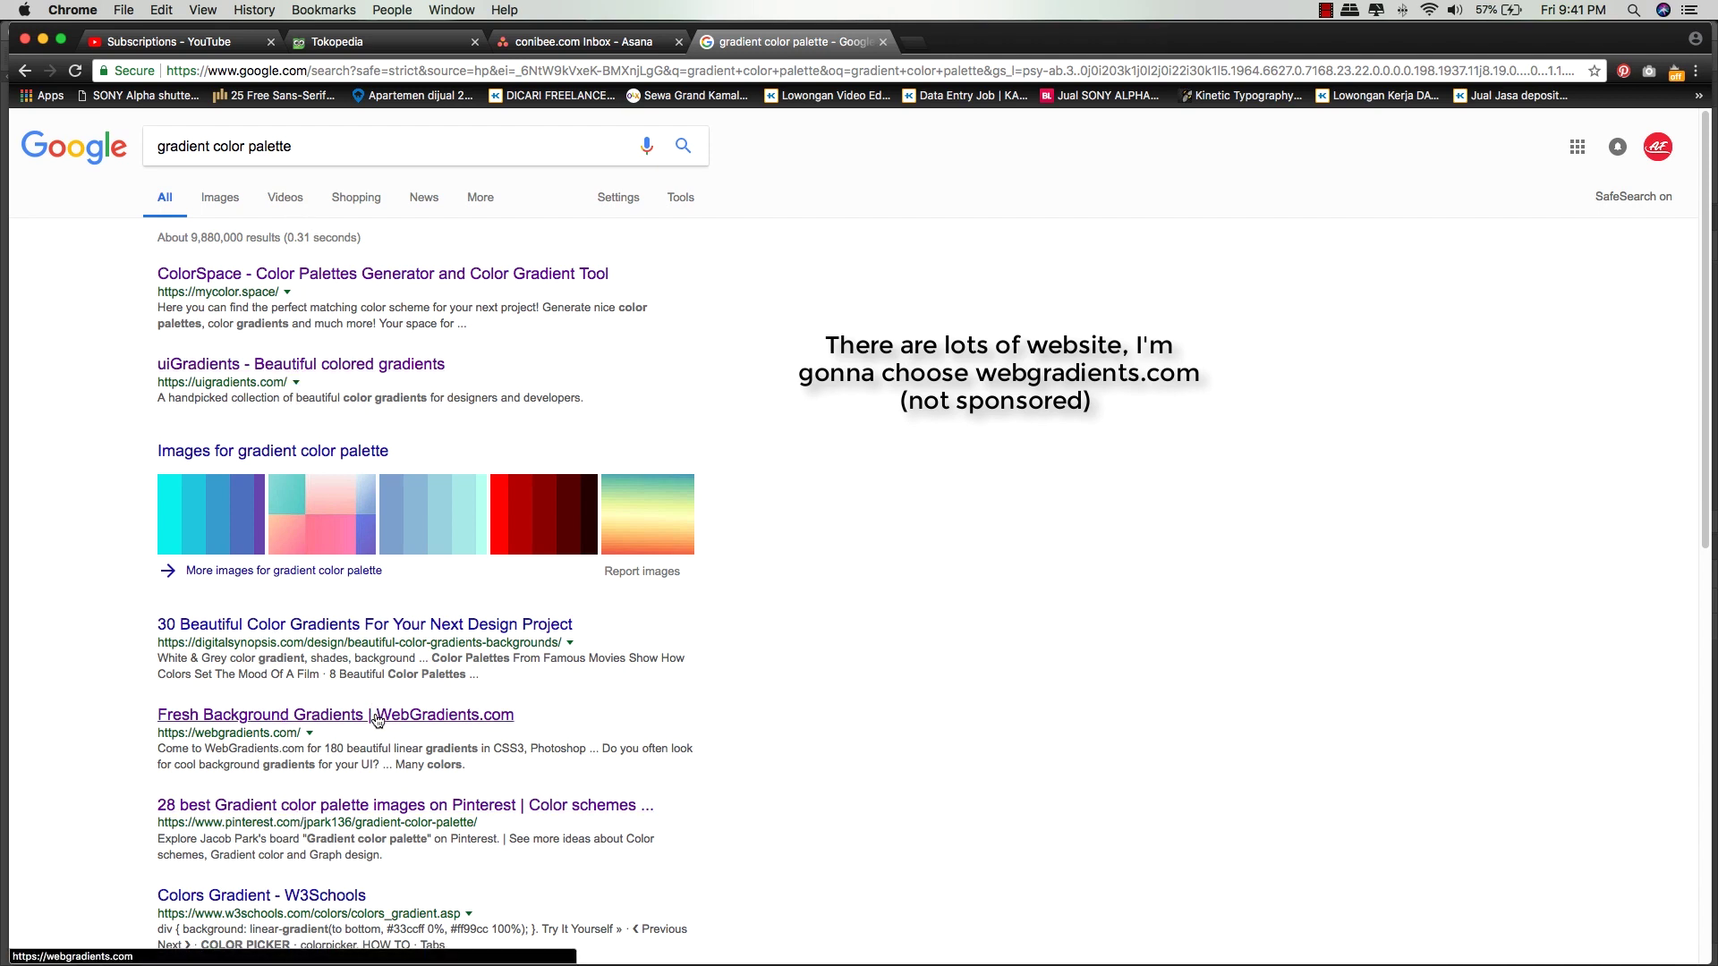
super+click(377, 720)
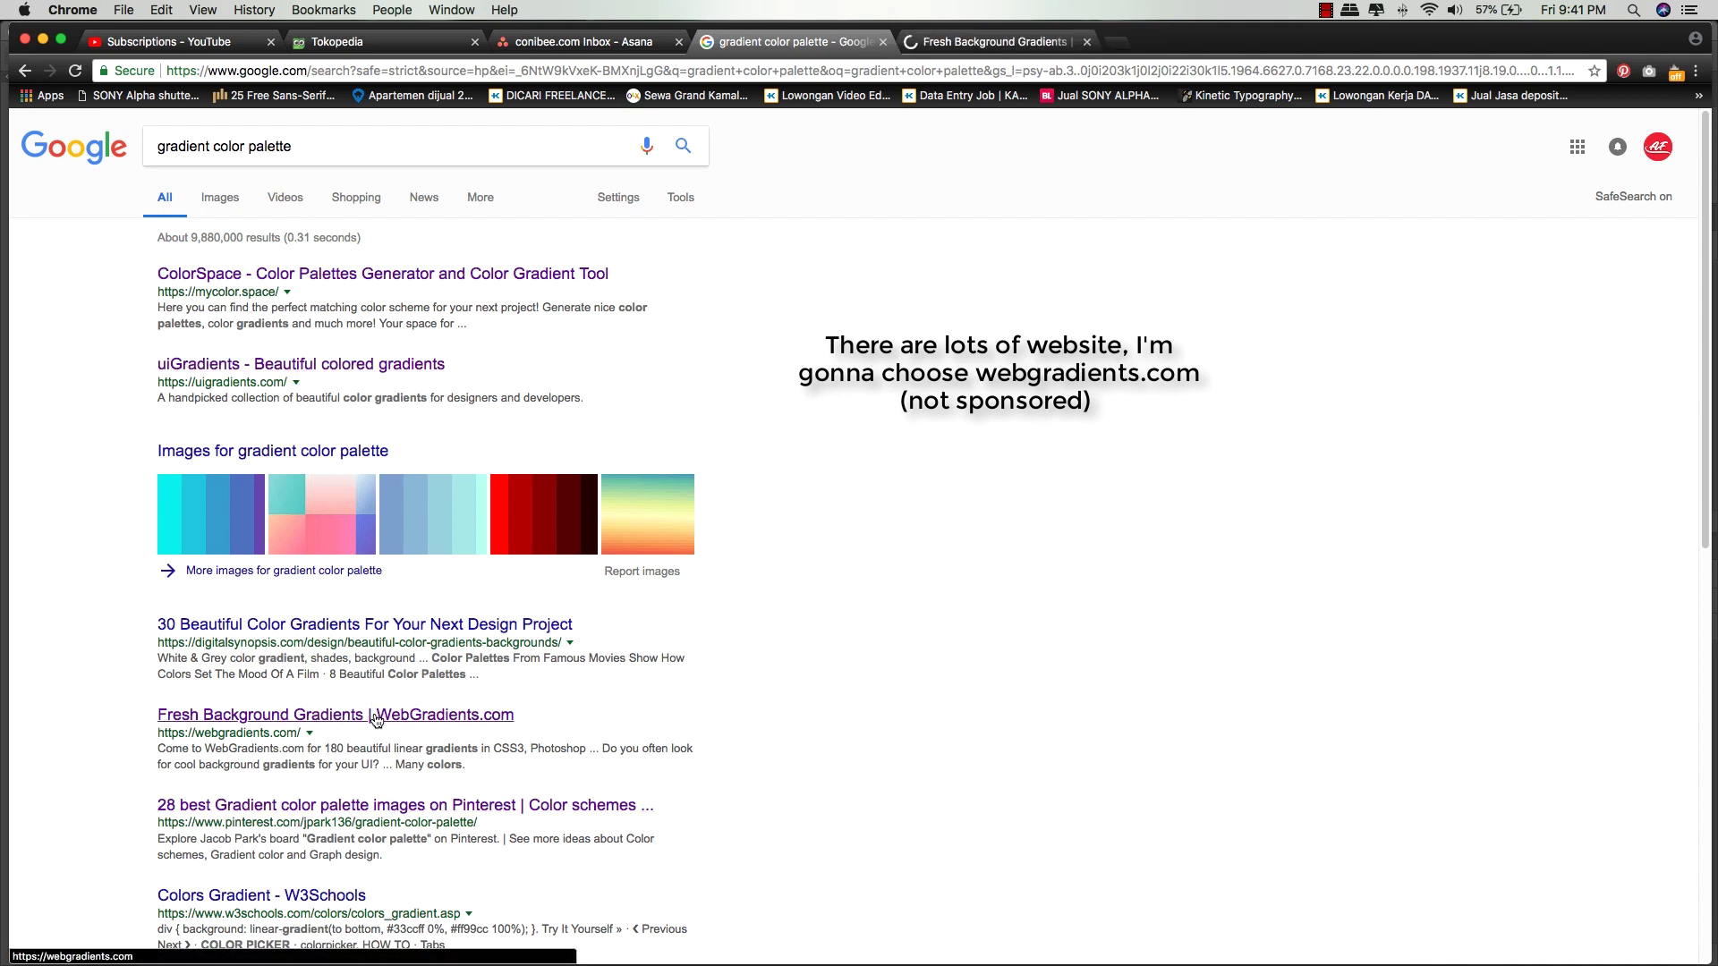
click(968, 42)
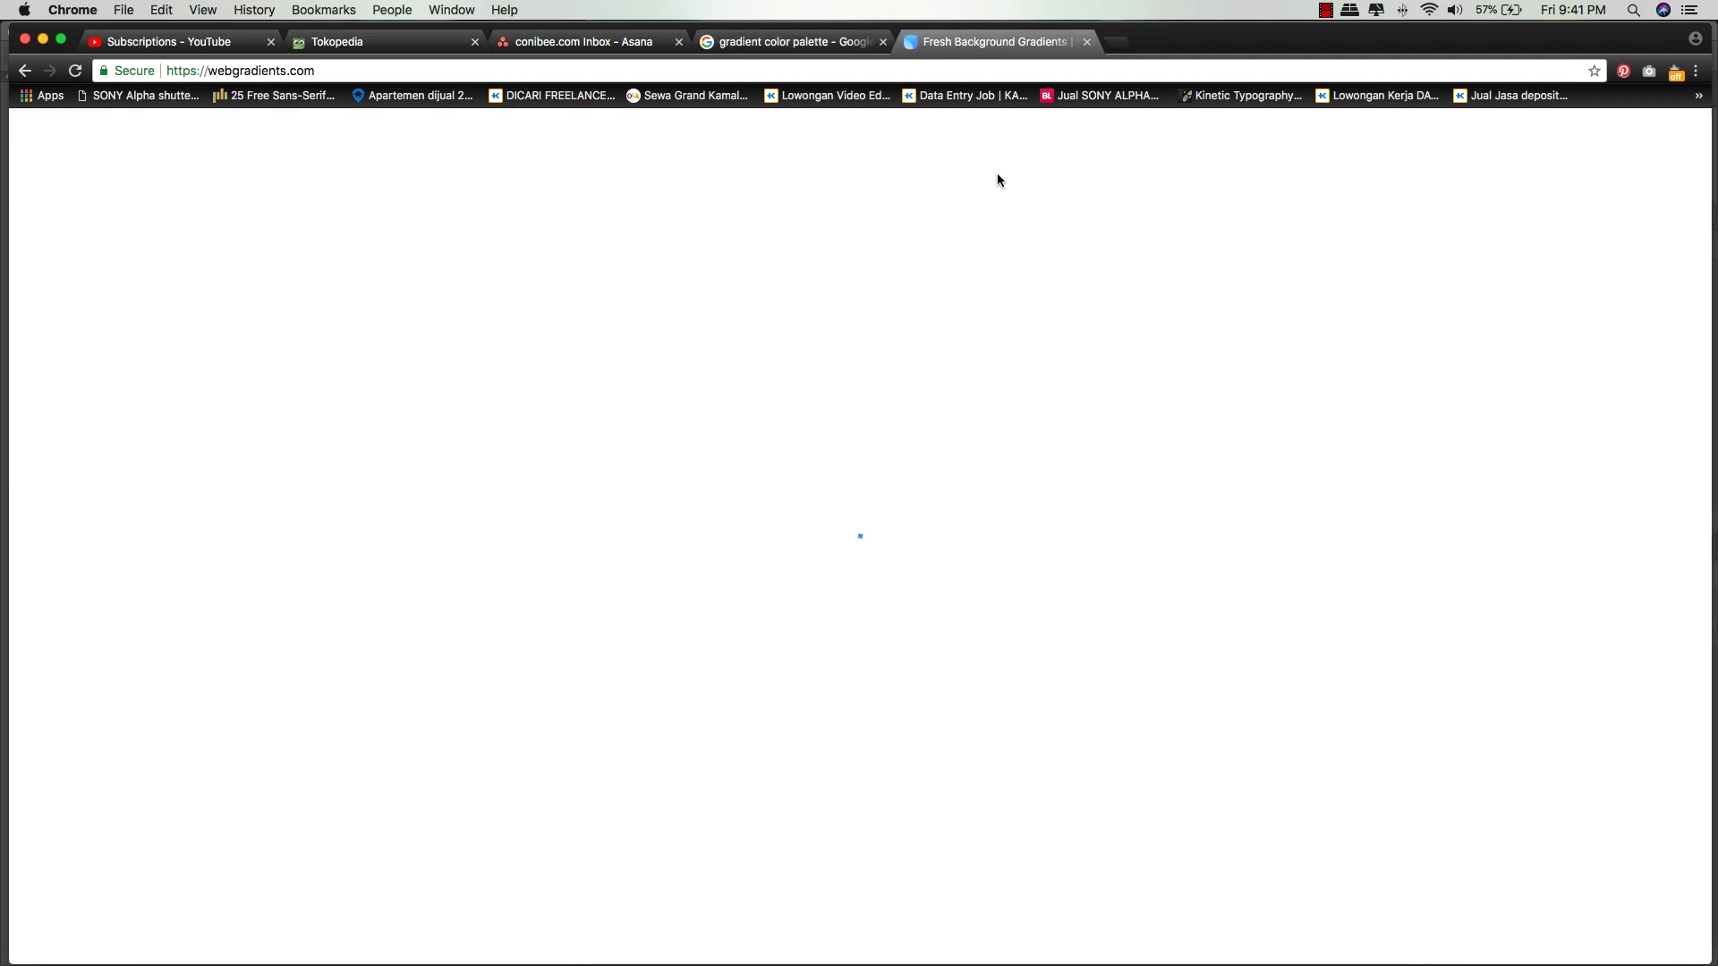
Scroll down the WebGradients page to the 066 Night Party gradient card
scroll(938, 291, down, 4)
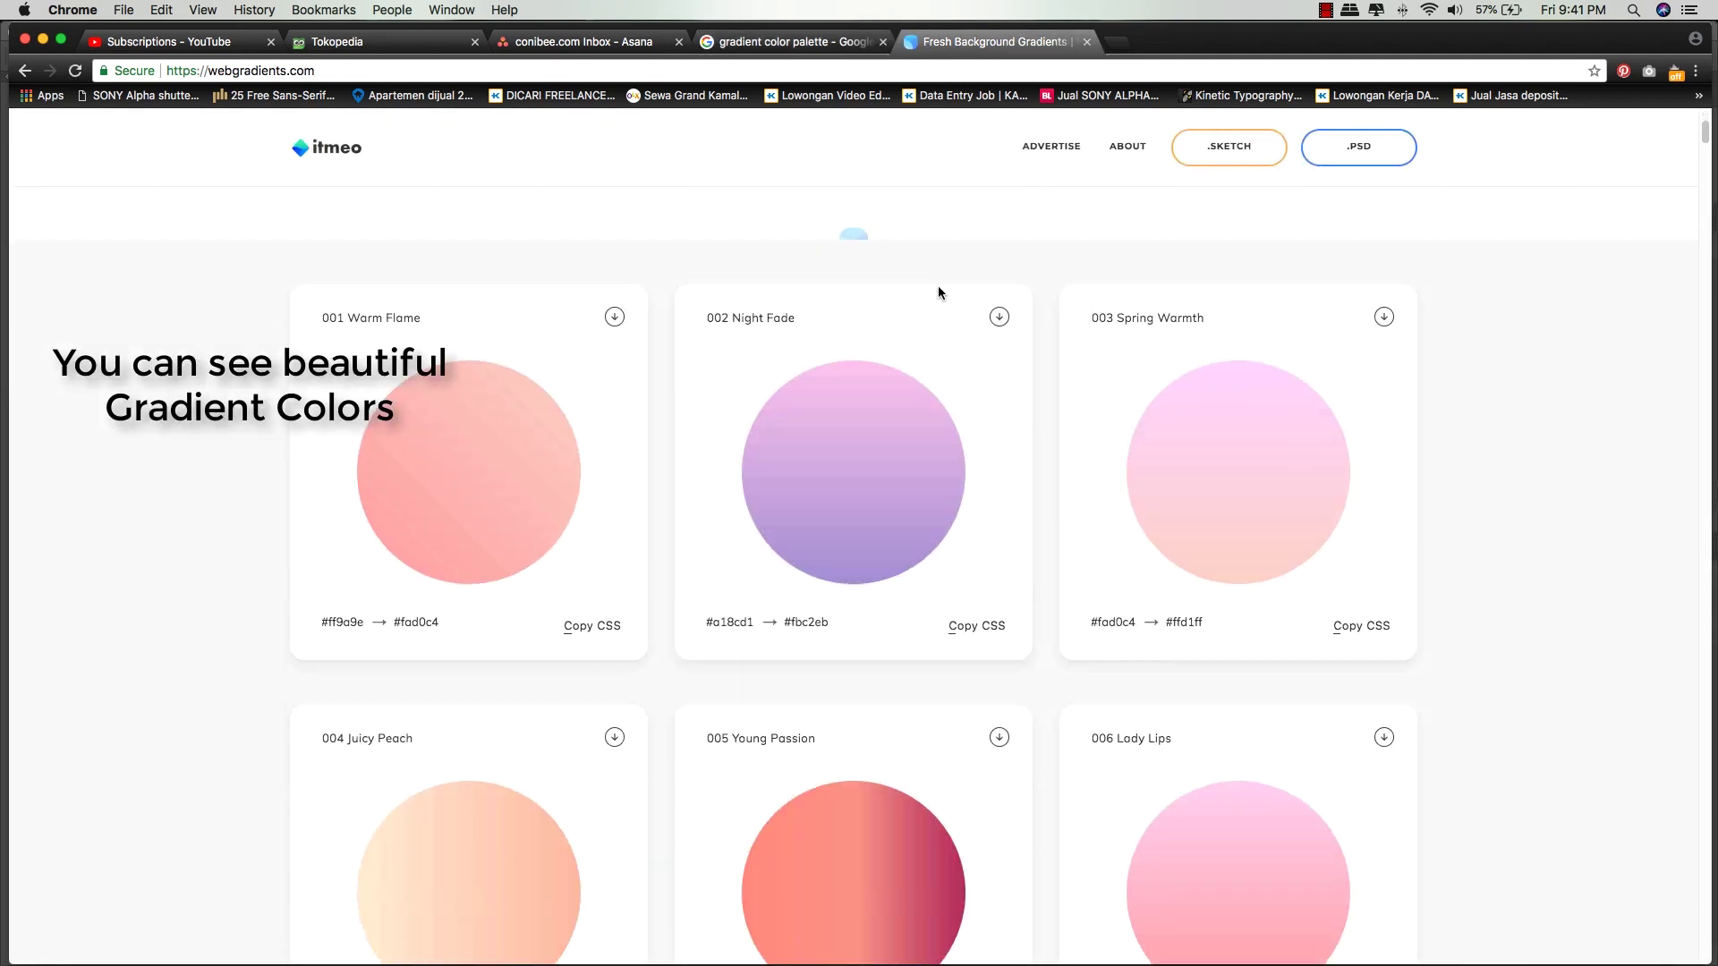
scroll(838, 482, down, 3)
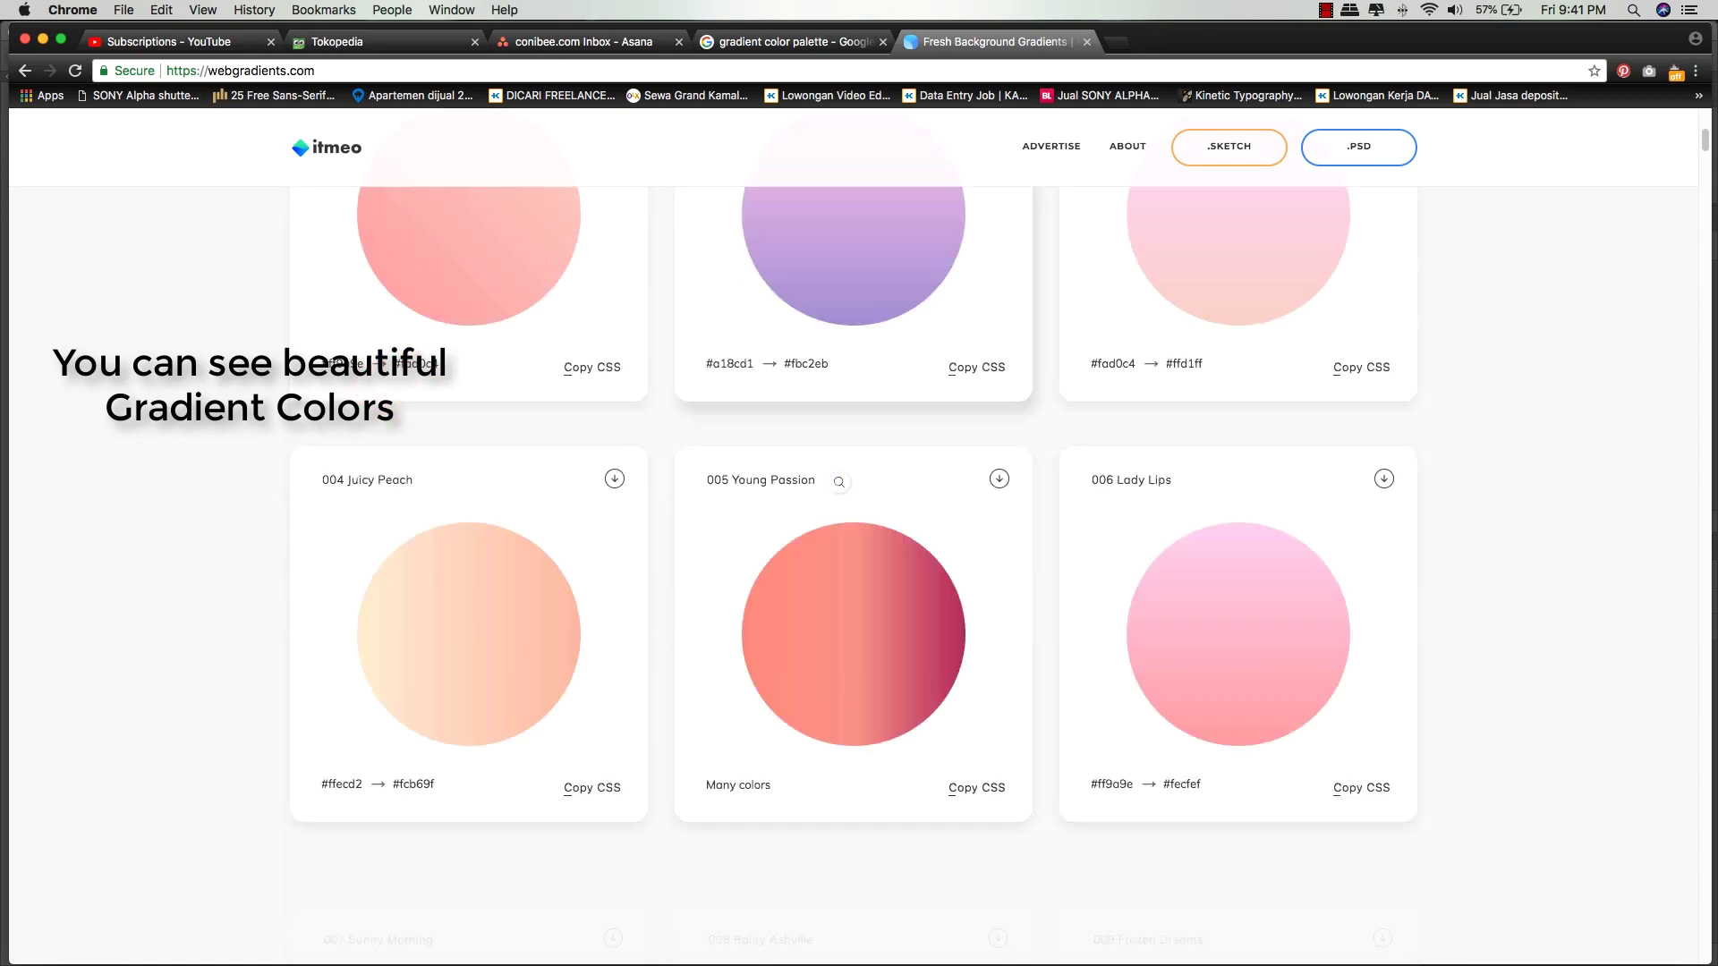
scroll(839, 482, down, 18)
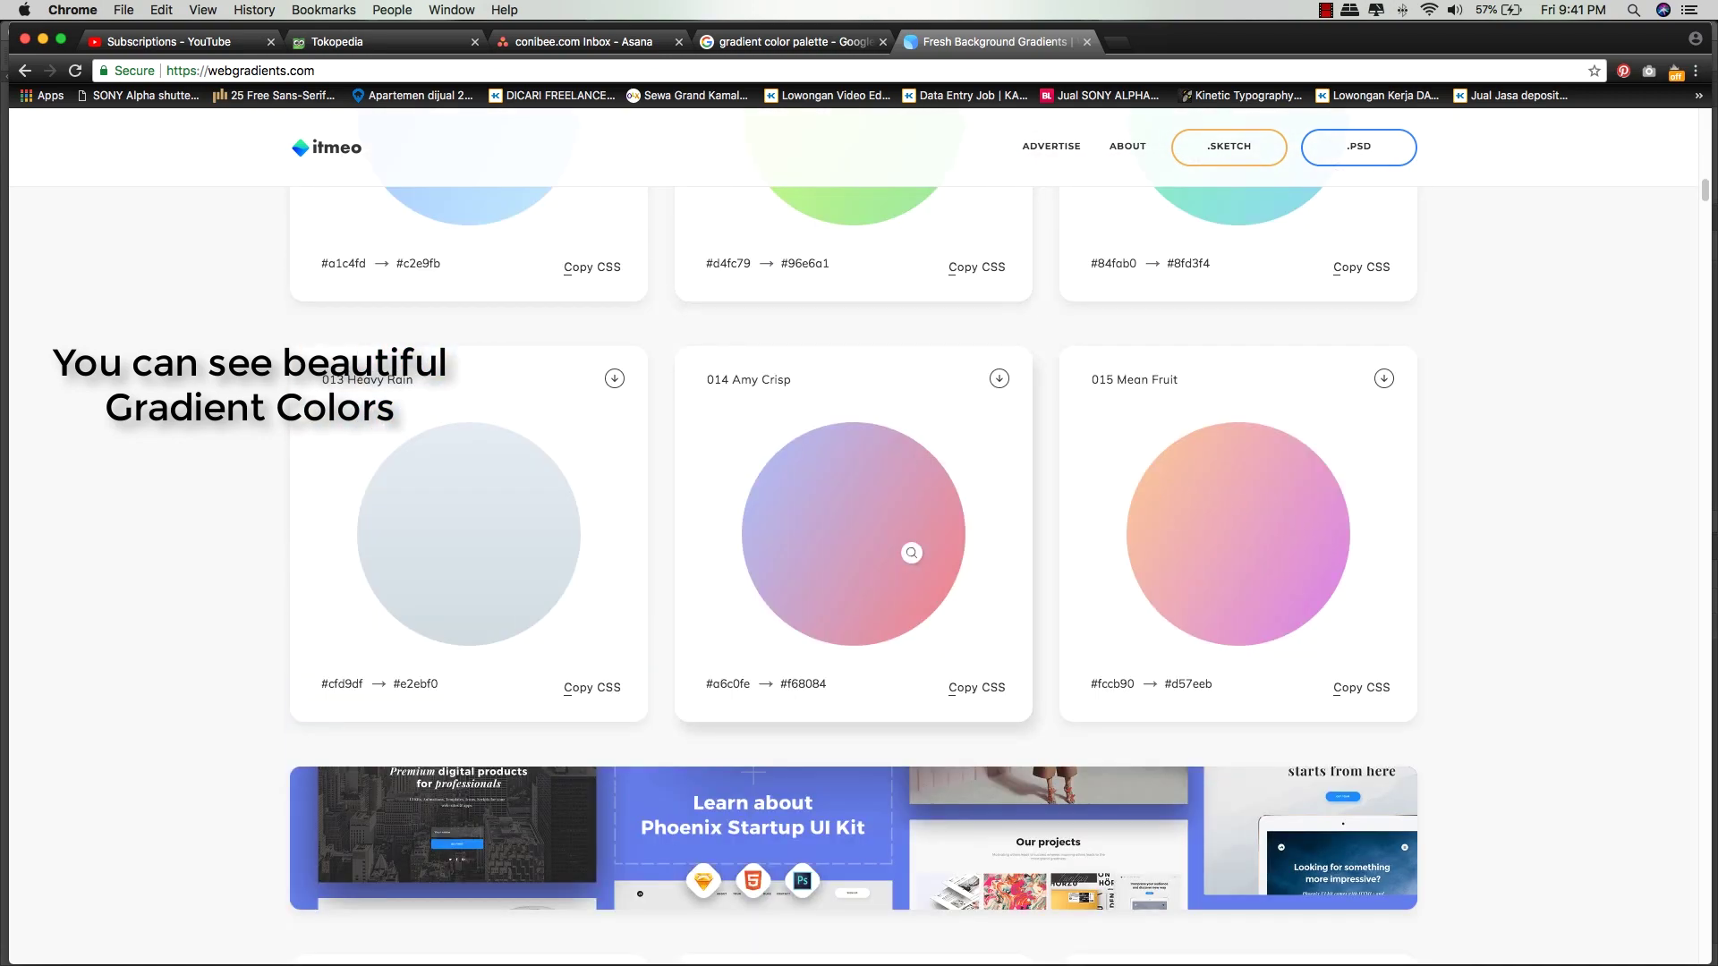
scroll(913, 555, down, 18)
scroll(911, 550, down, 18)
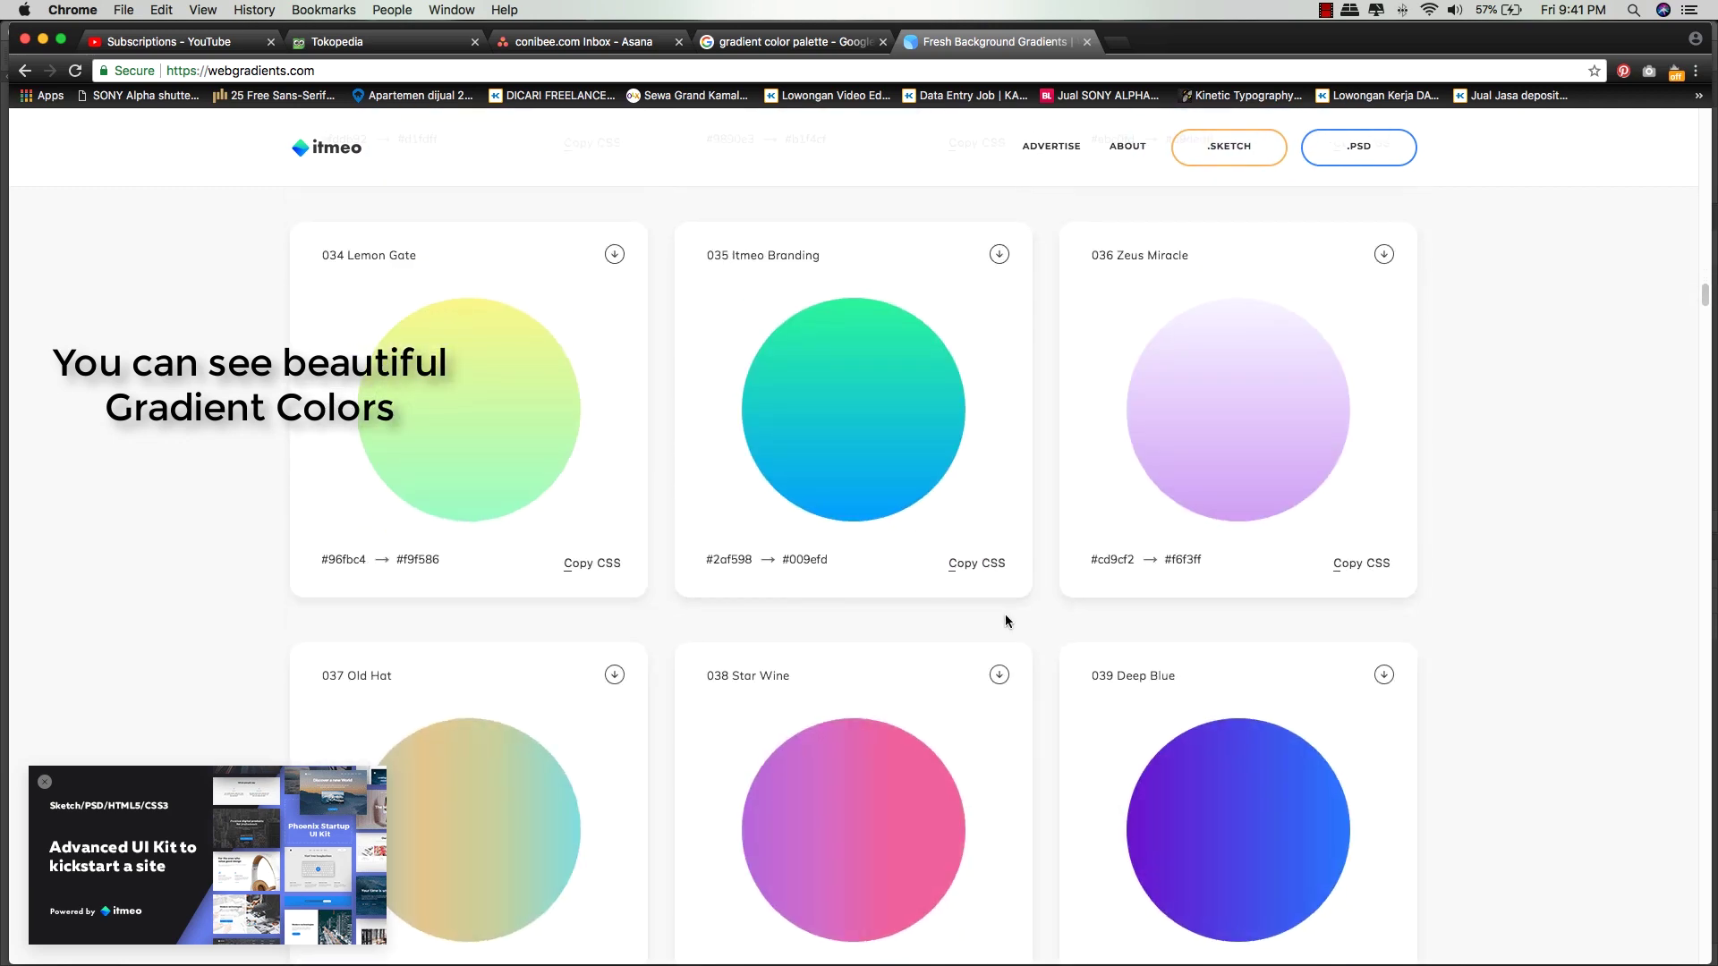
scroll(984, 604, down, 10)
scroll(963, 589, down, 15)
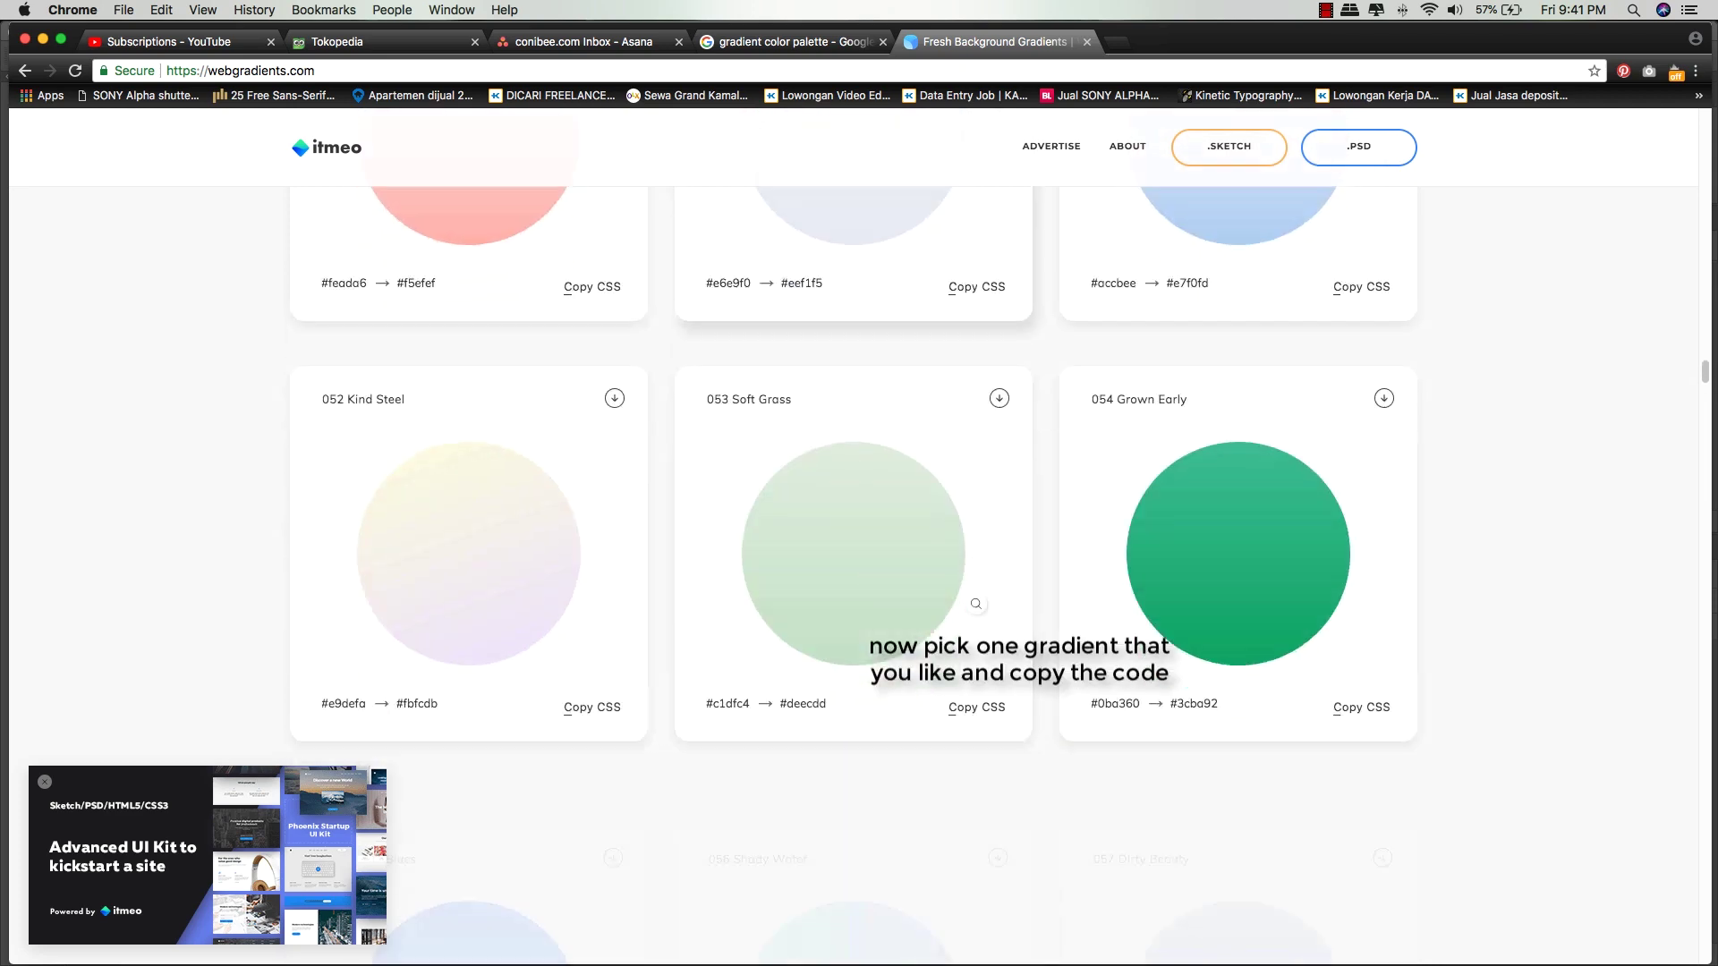
scroll(964, 595, down, 20)
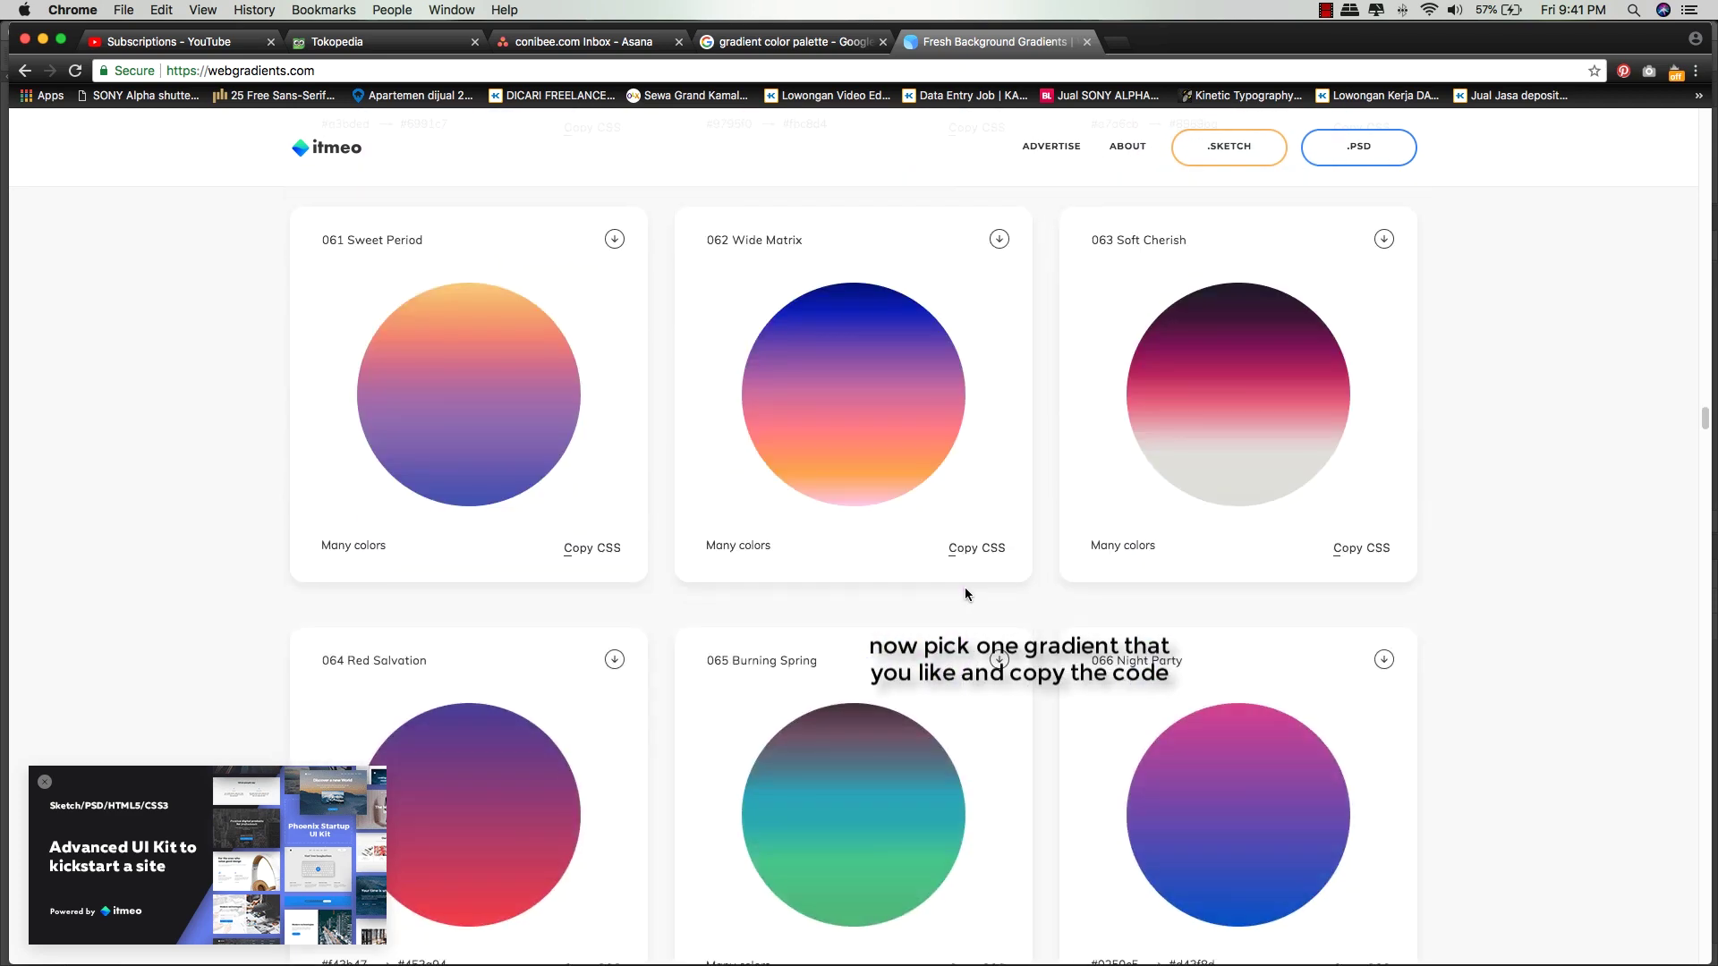
scroll(1024, 552, down, 5)
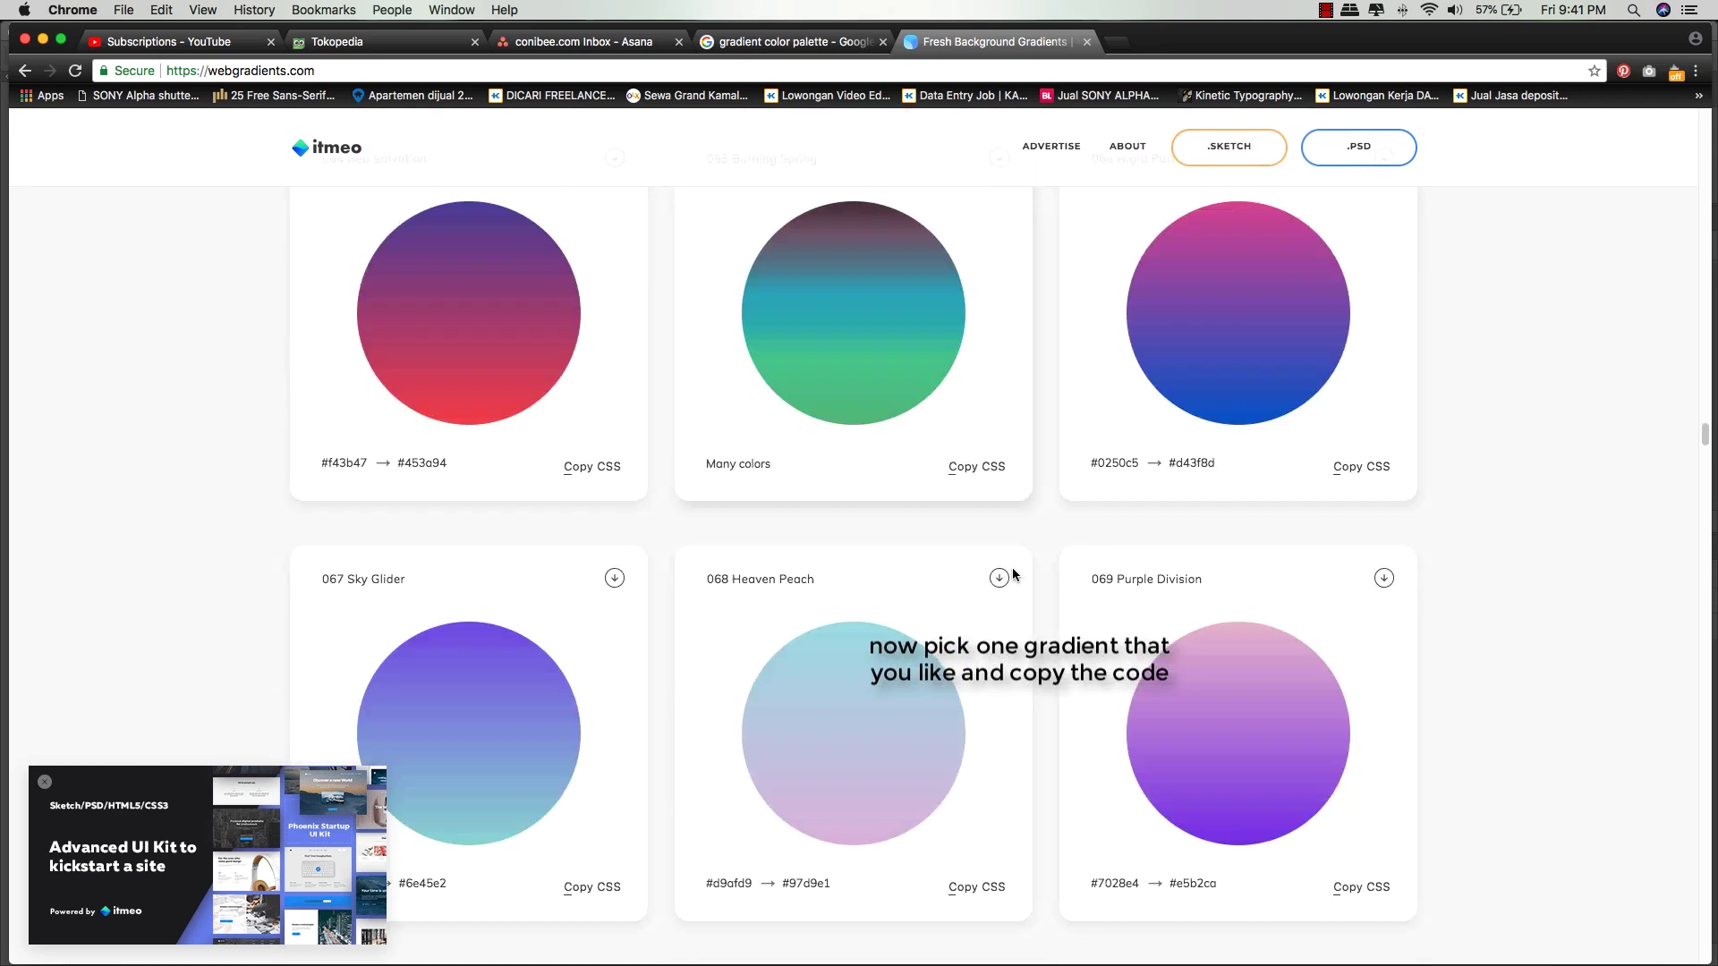
scroll(1012, 567, up, 3)
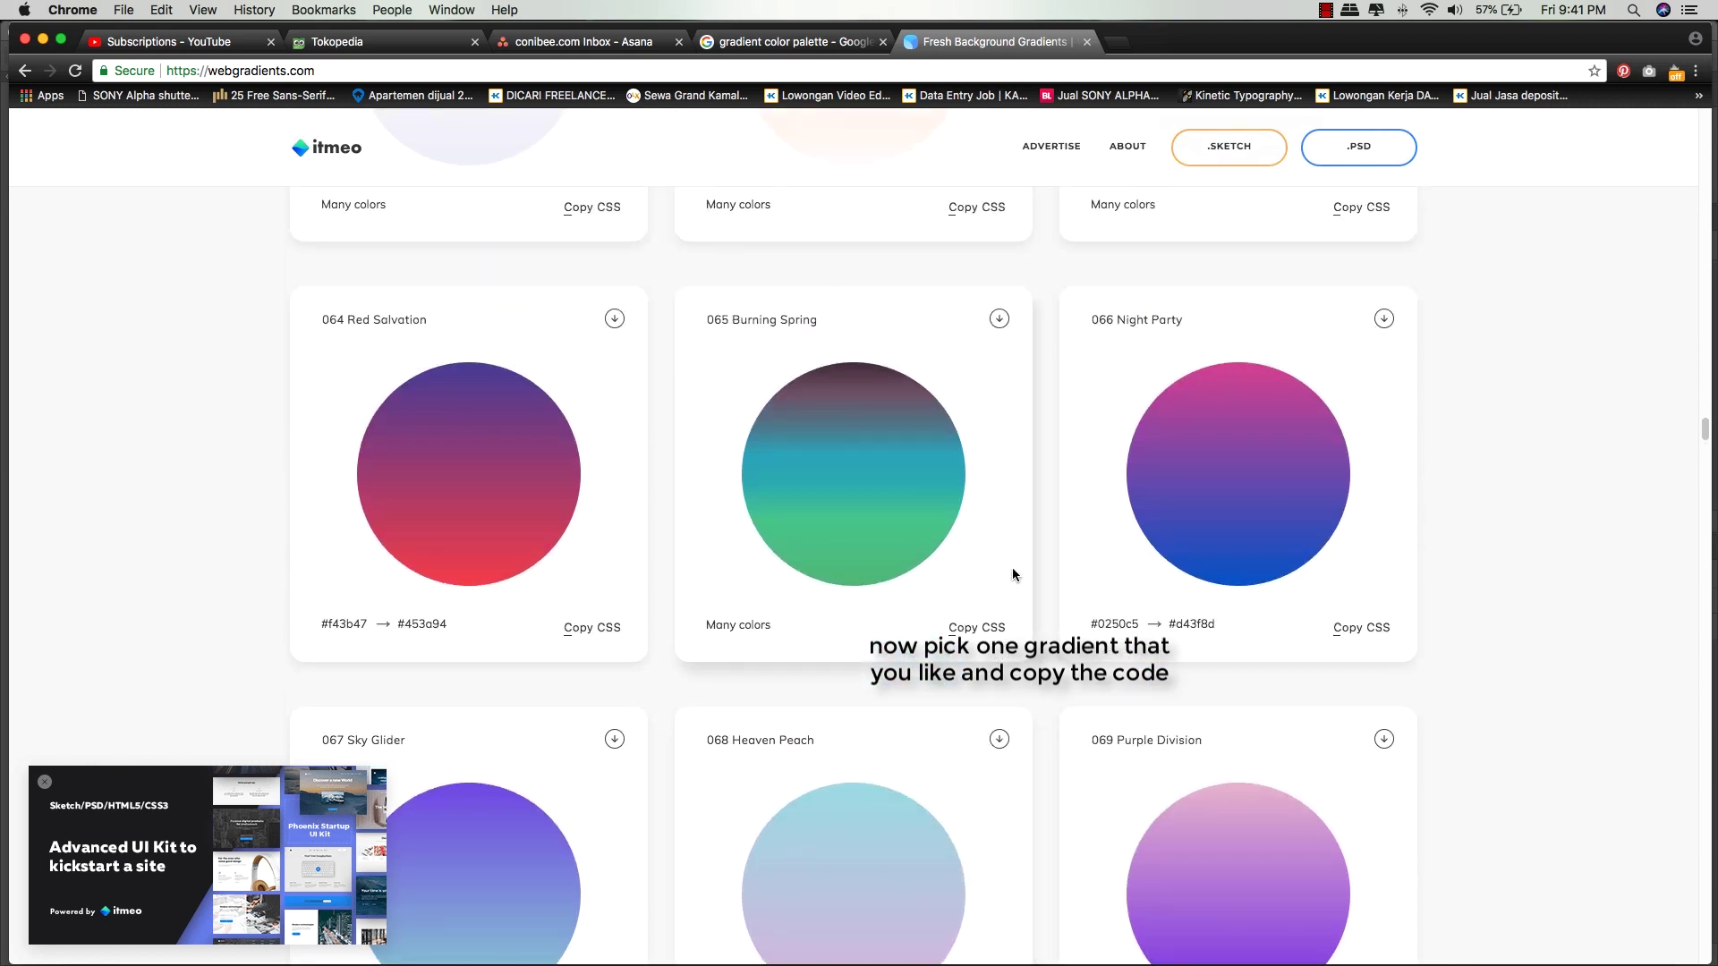
scroll(1012, 567, down, 1)
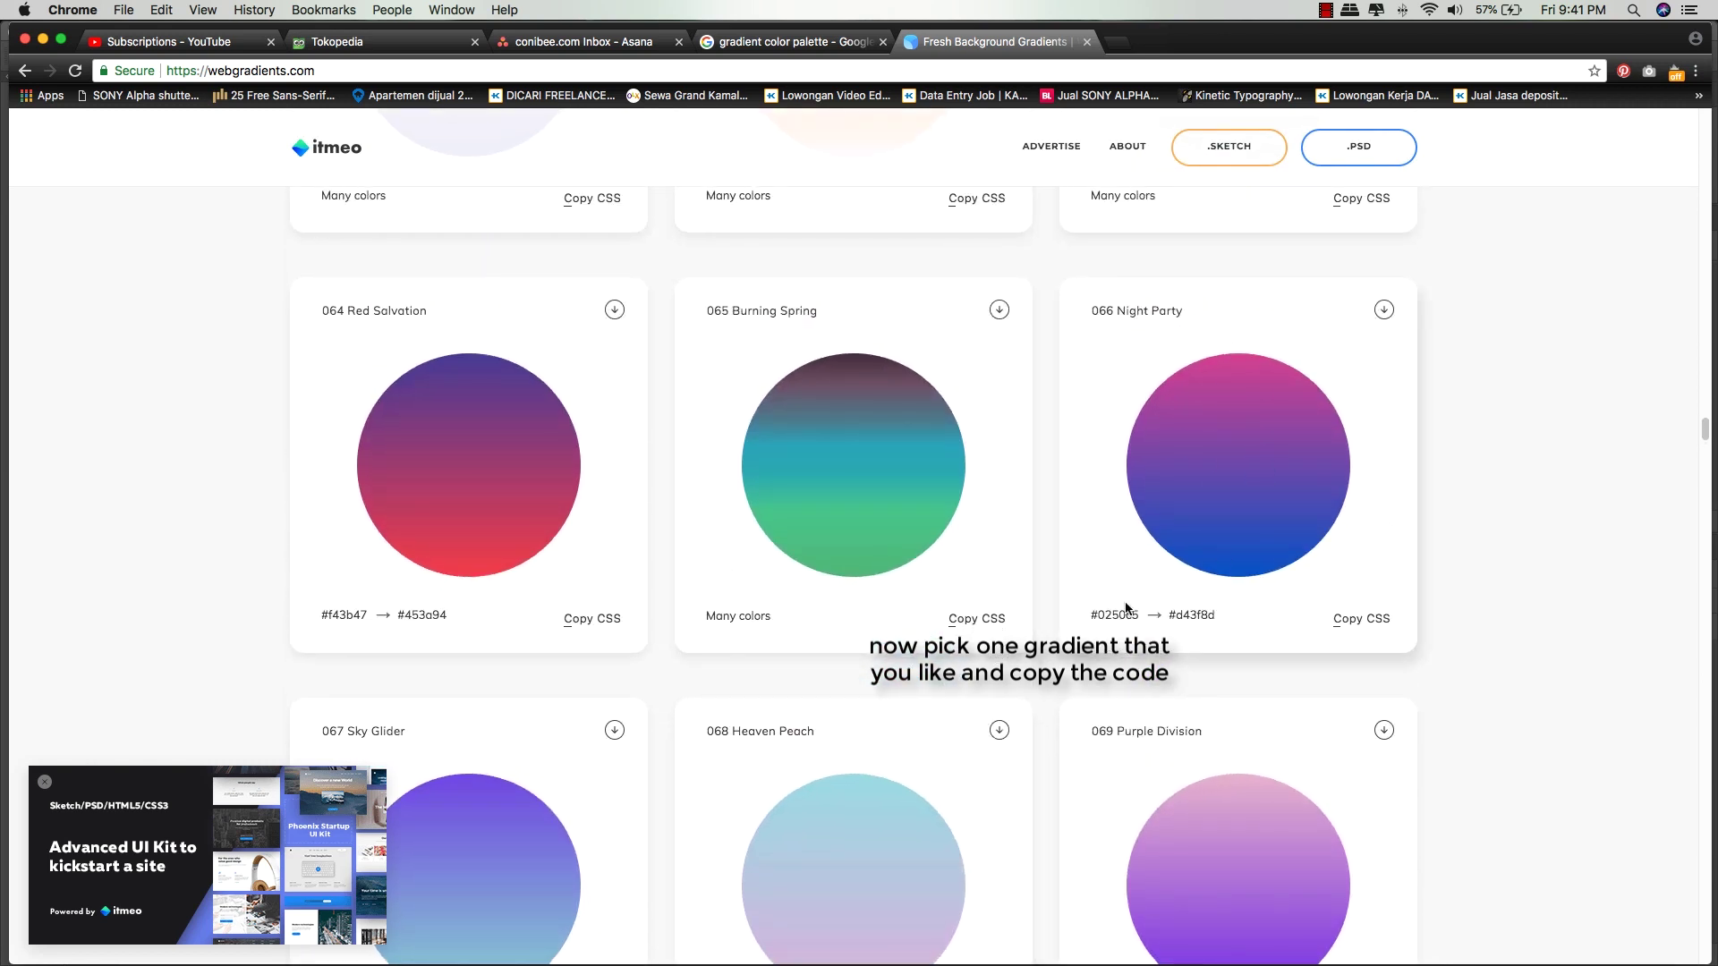
Copy Night Party's first colour code #0250c5 and return to Photoshop
drag(1143, 616, 1095, 615)
right_click(1097, 612)
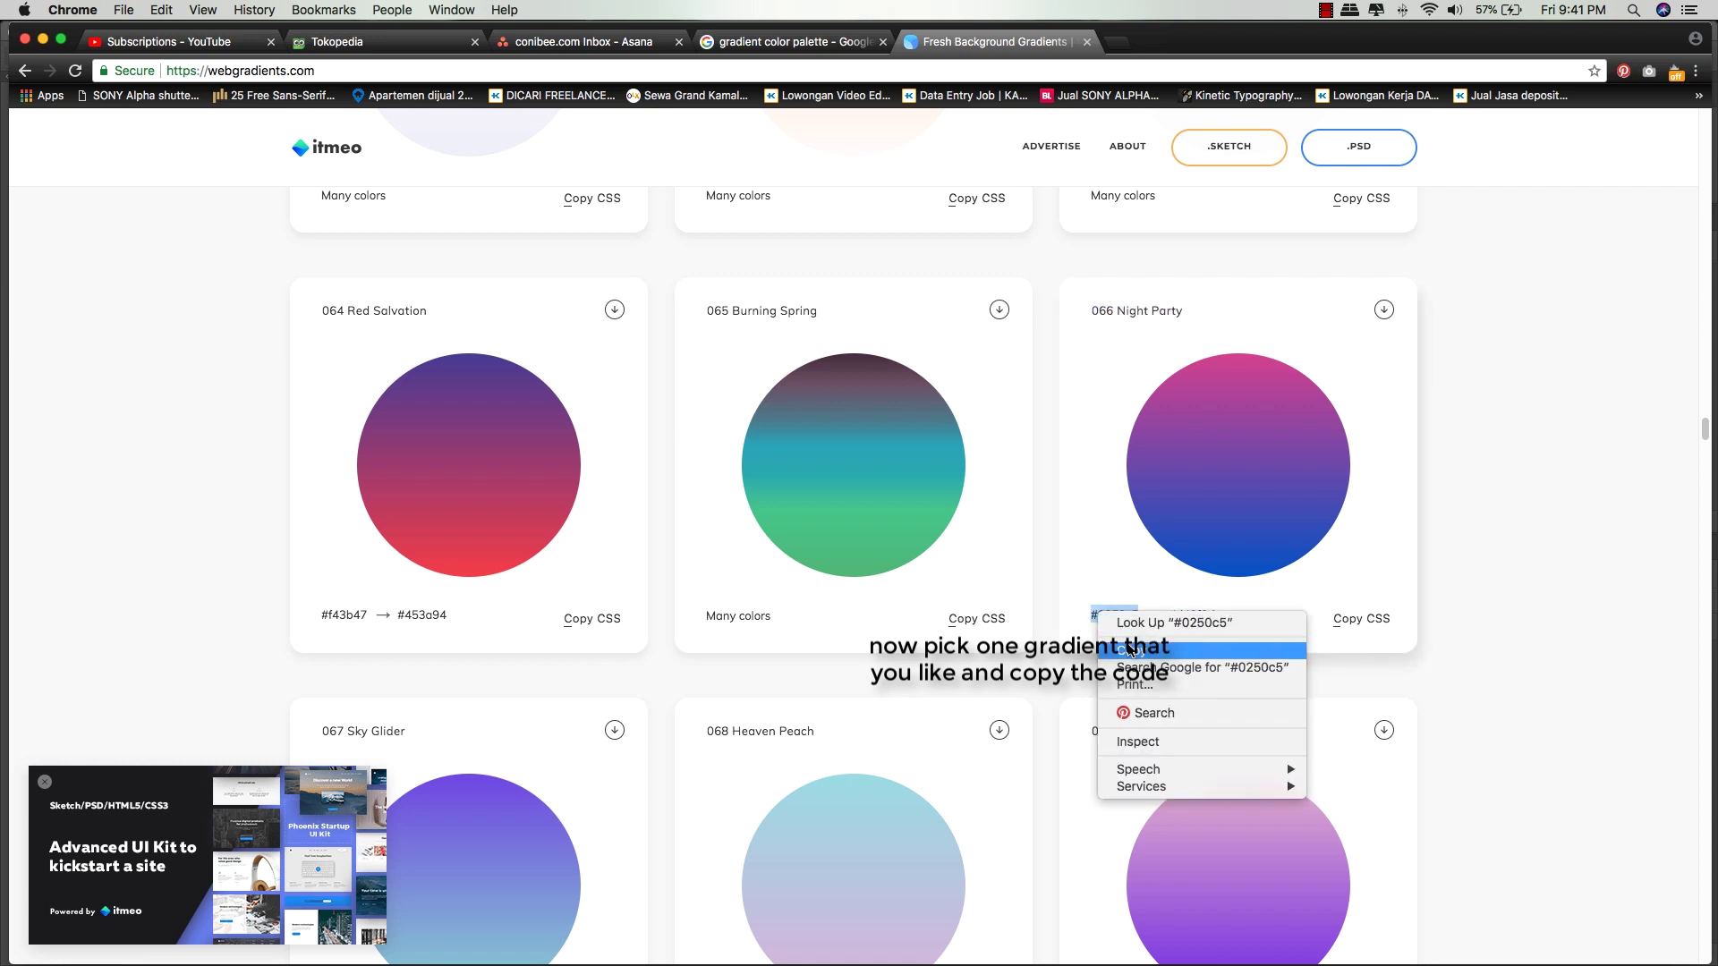
click(1129, 650)
mouse_move(907, 939)
click(541, 931)
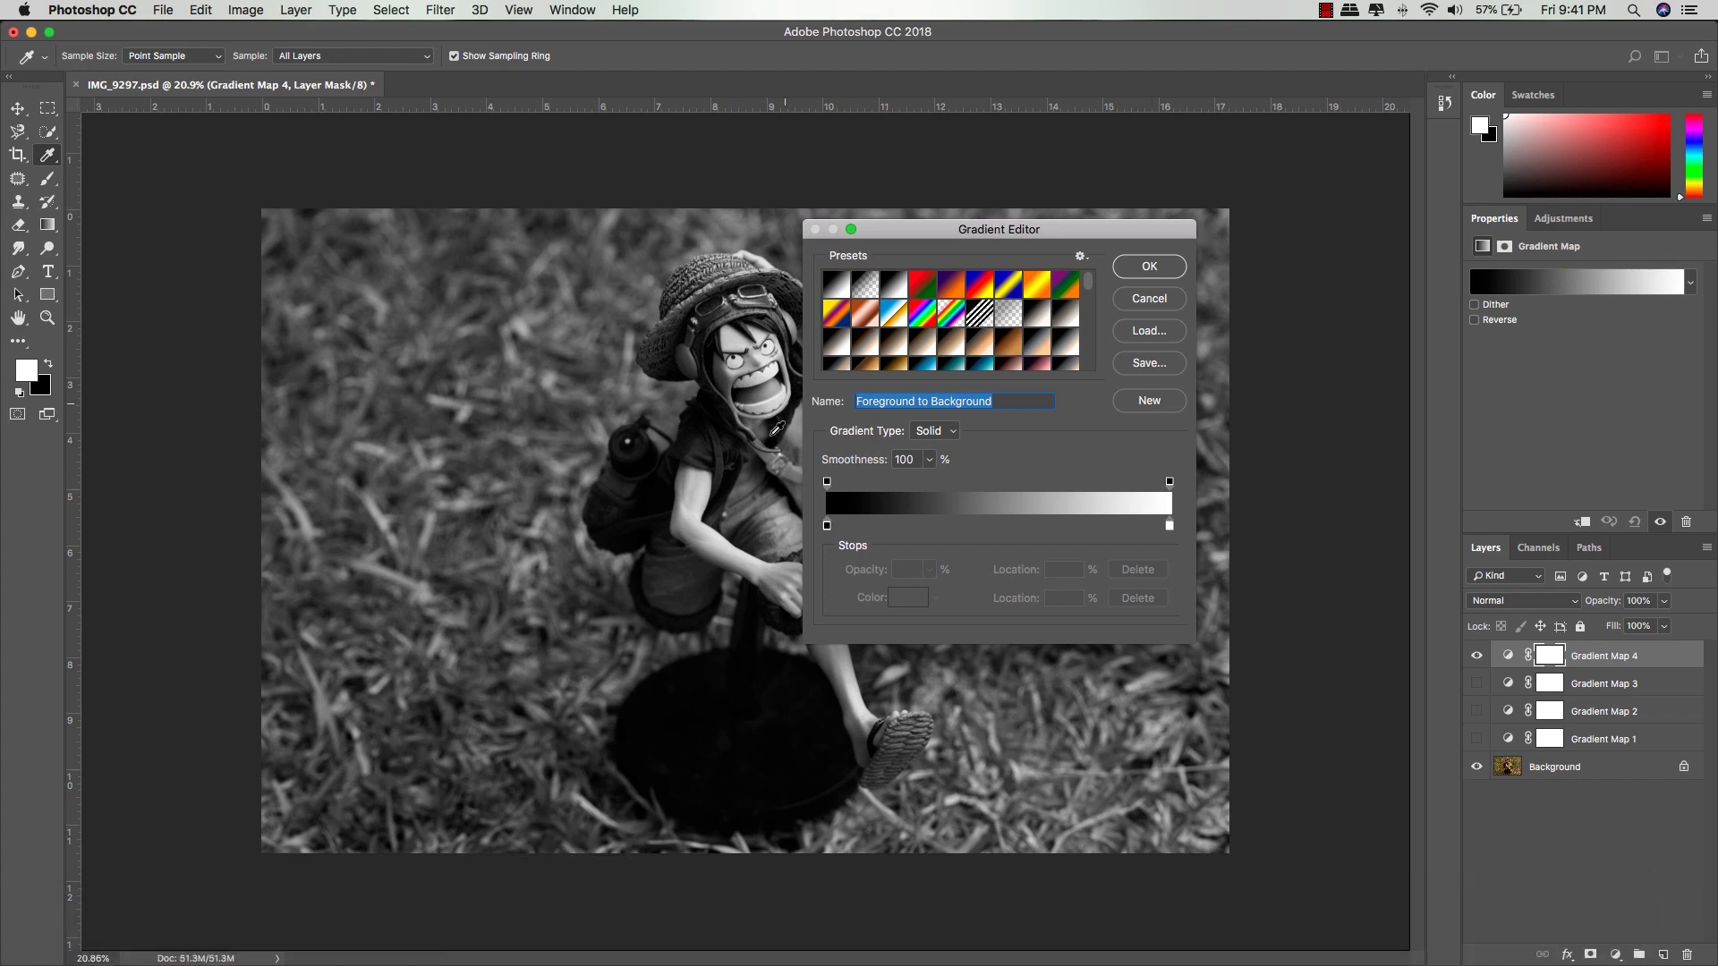
Paste #0250c5 as Gradient Map 4's left stop colour, tinting the figurine blue
double_click(828, 526)
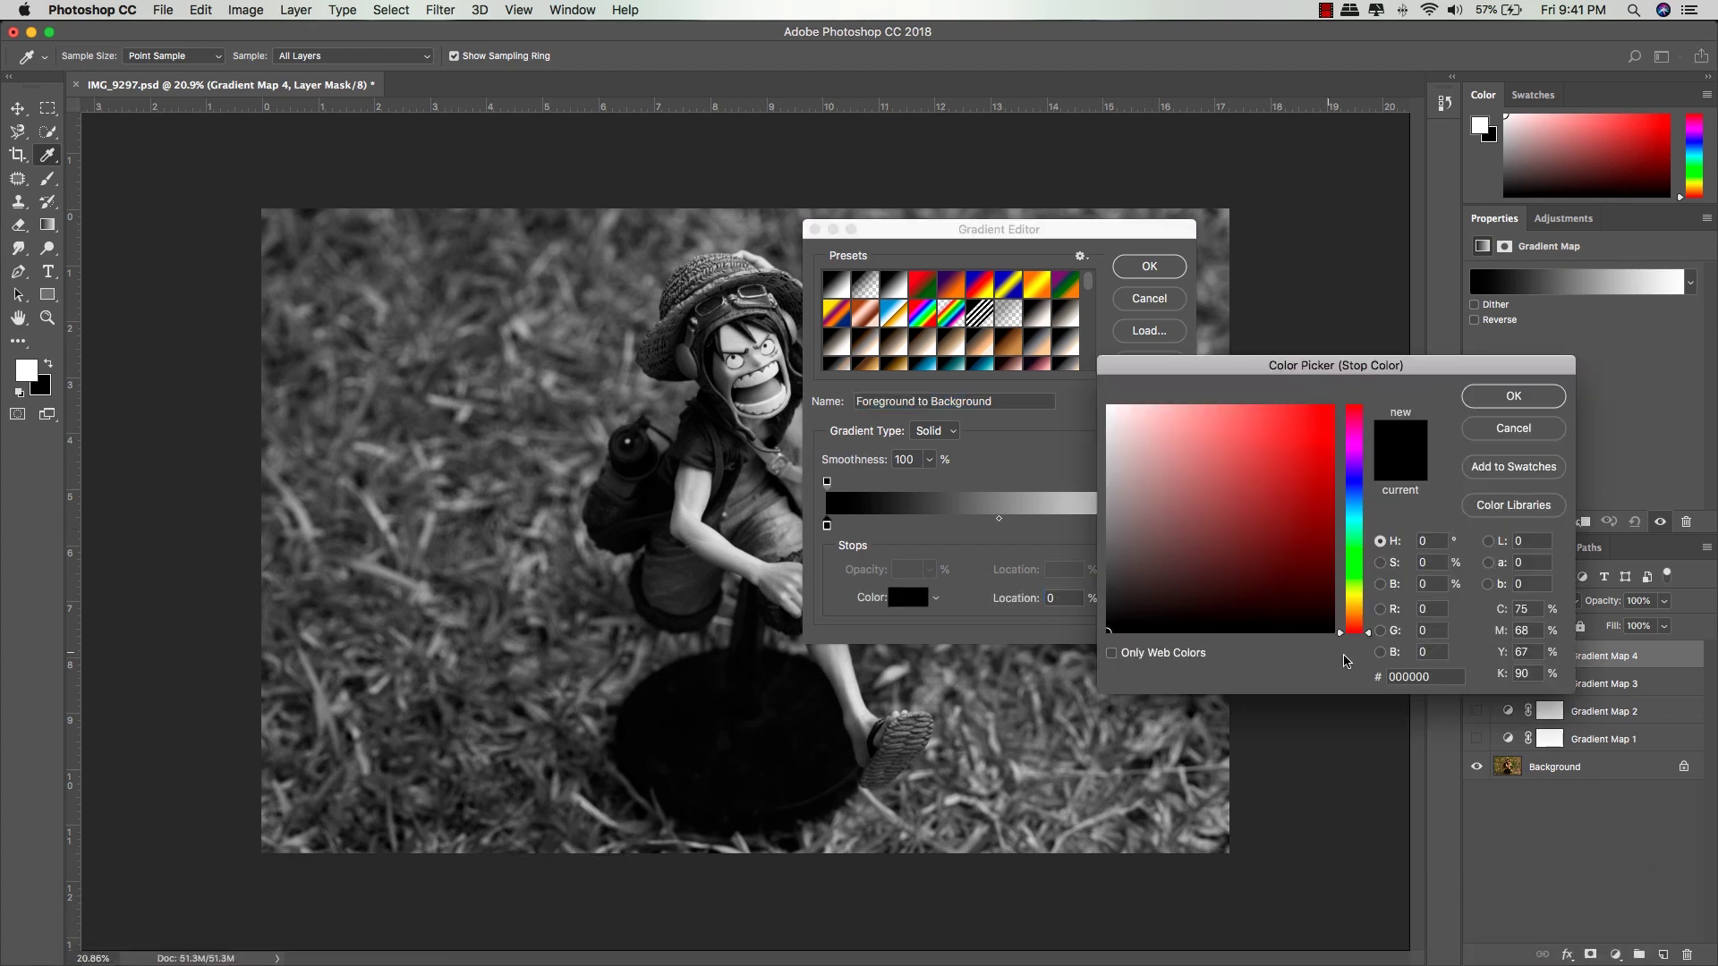
drag(1448, 682, 1340, 678)
key(super+v)
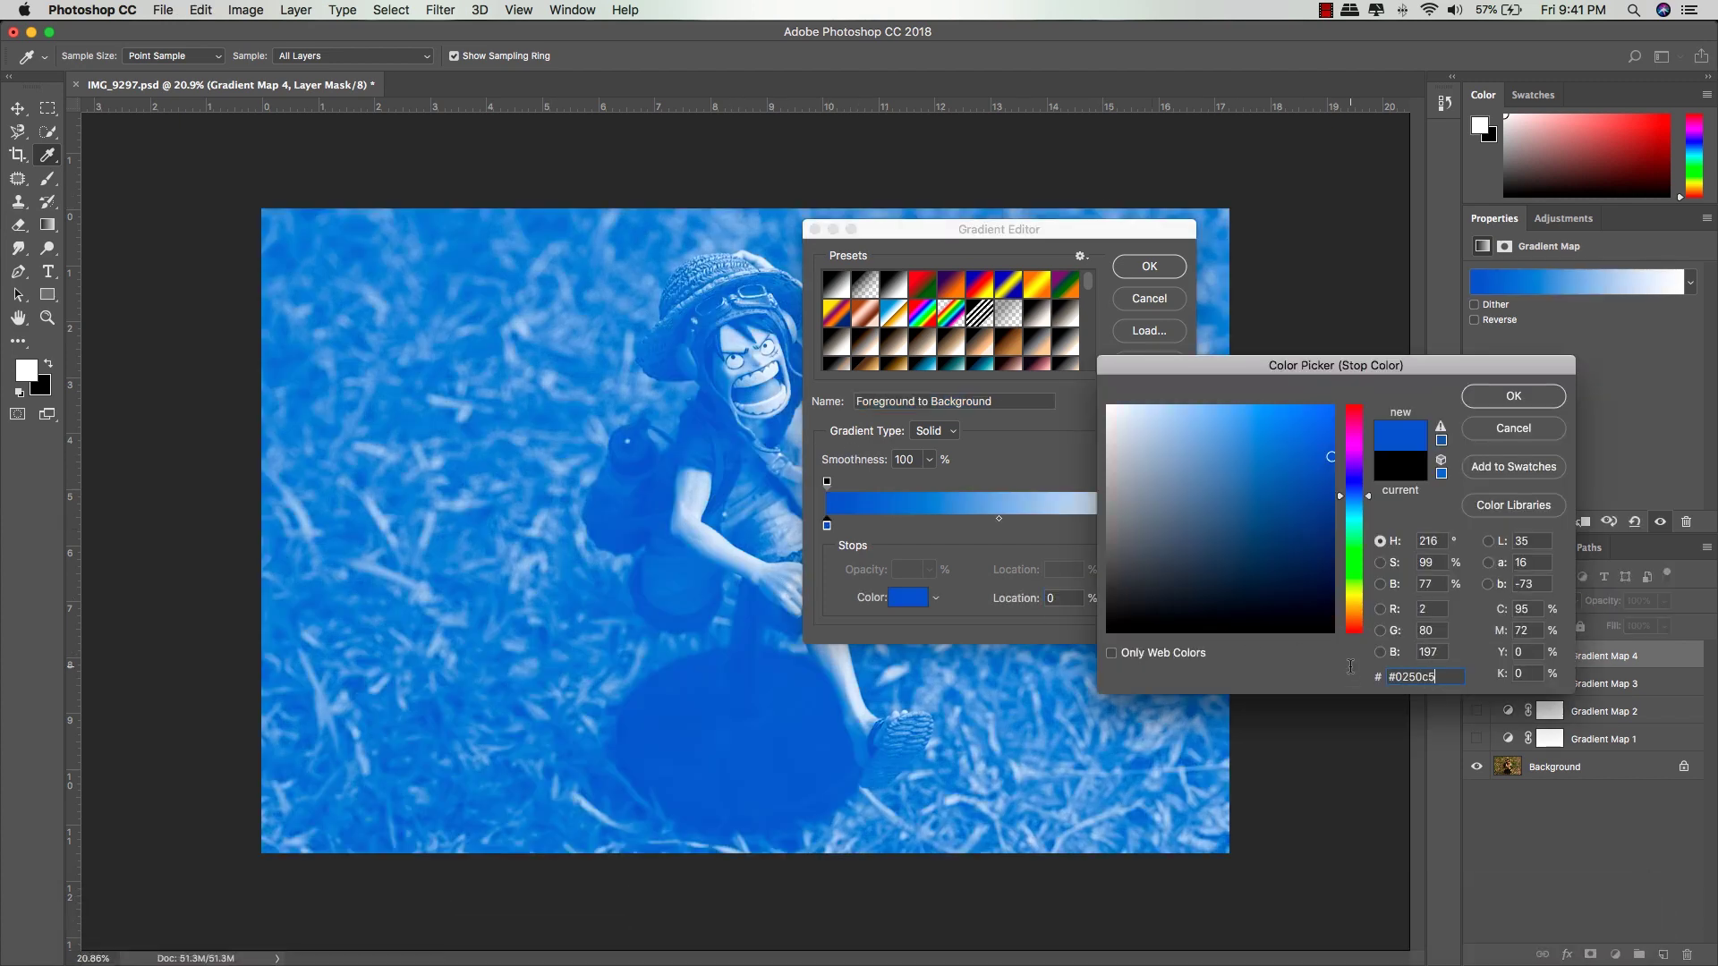
key(Left)
key(Delete)
click(1511, 399)
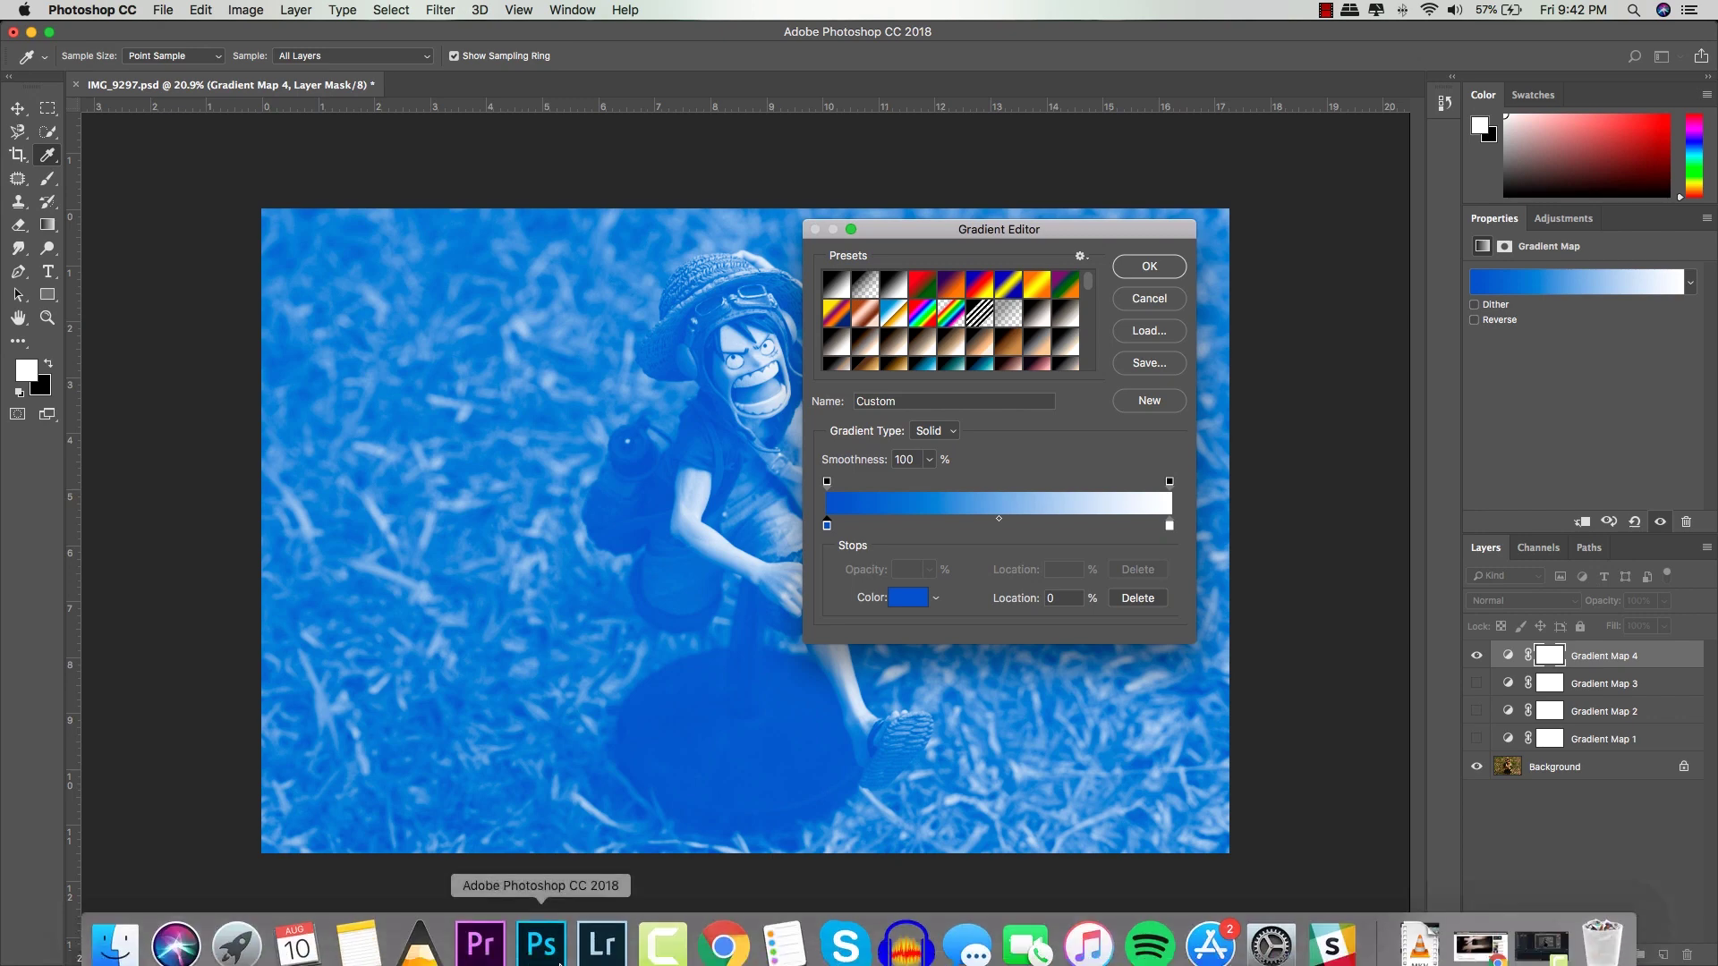
click(723, 955)
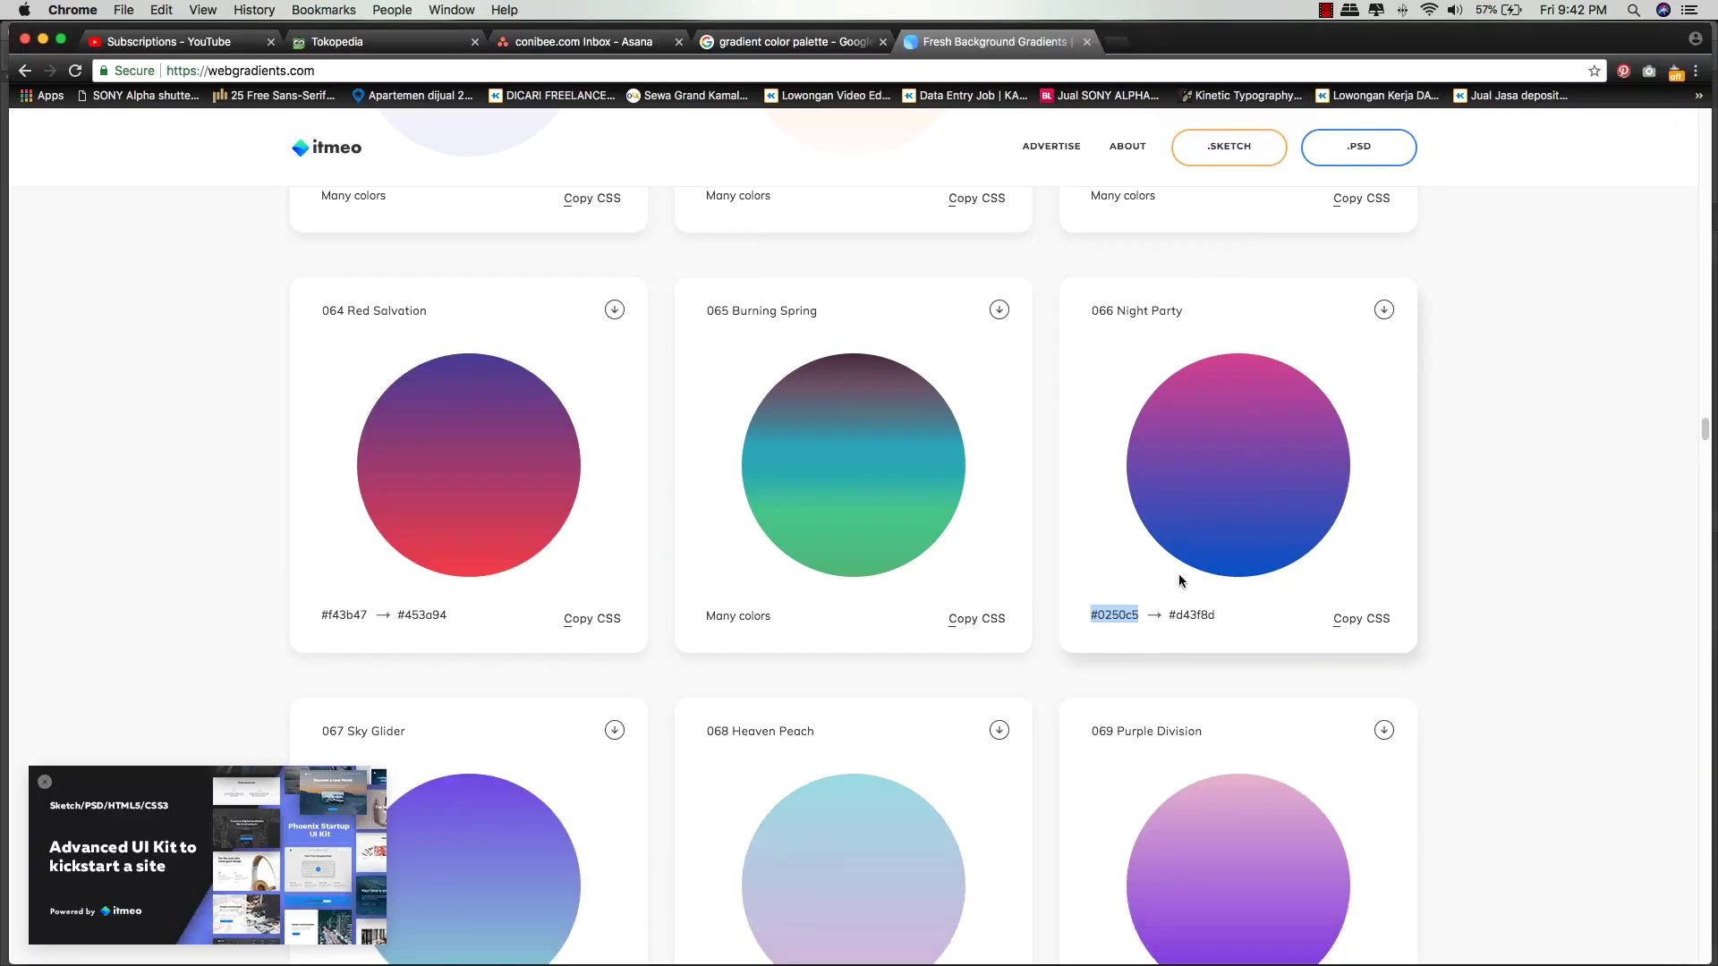
Copy Night Party's second colour code #d43f8d and return to the Gradient Editor
drag(1169, 615, 1214, 613)
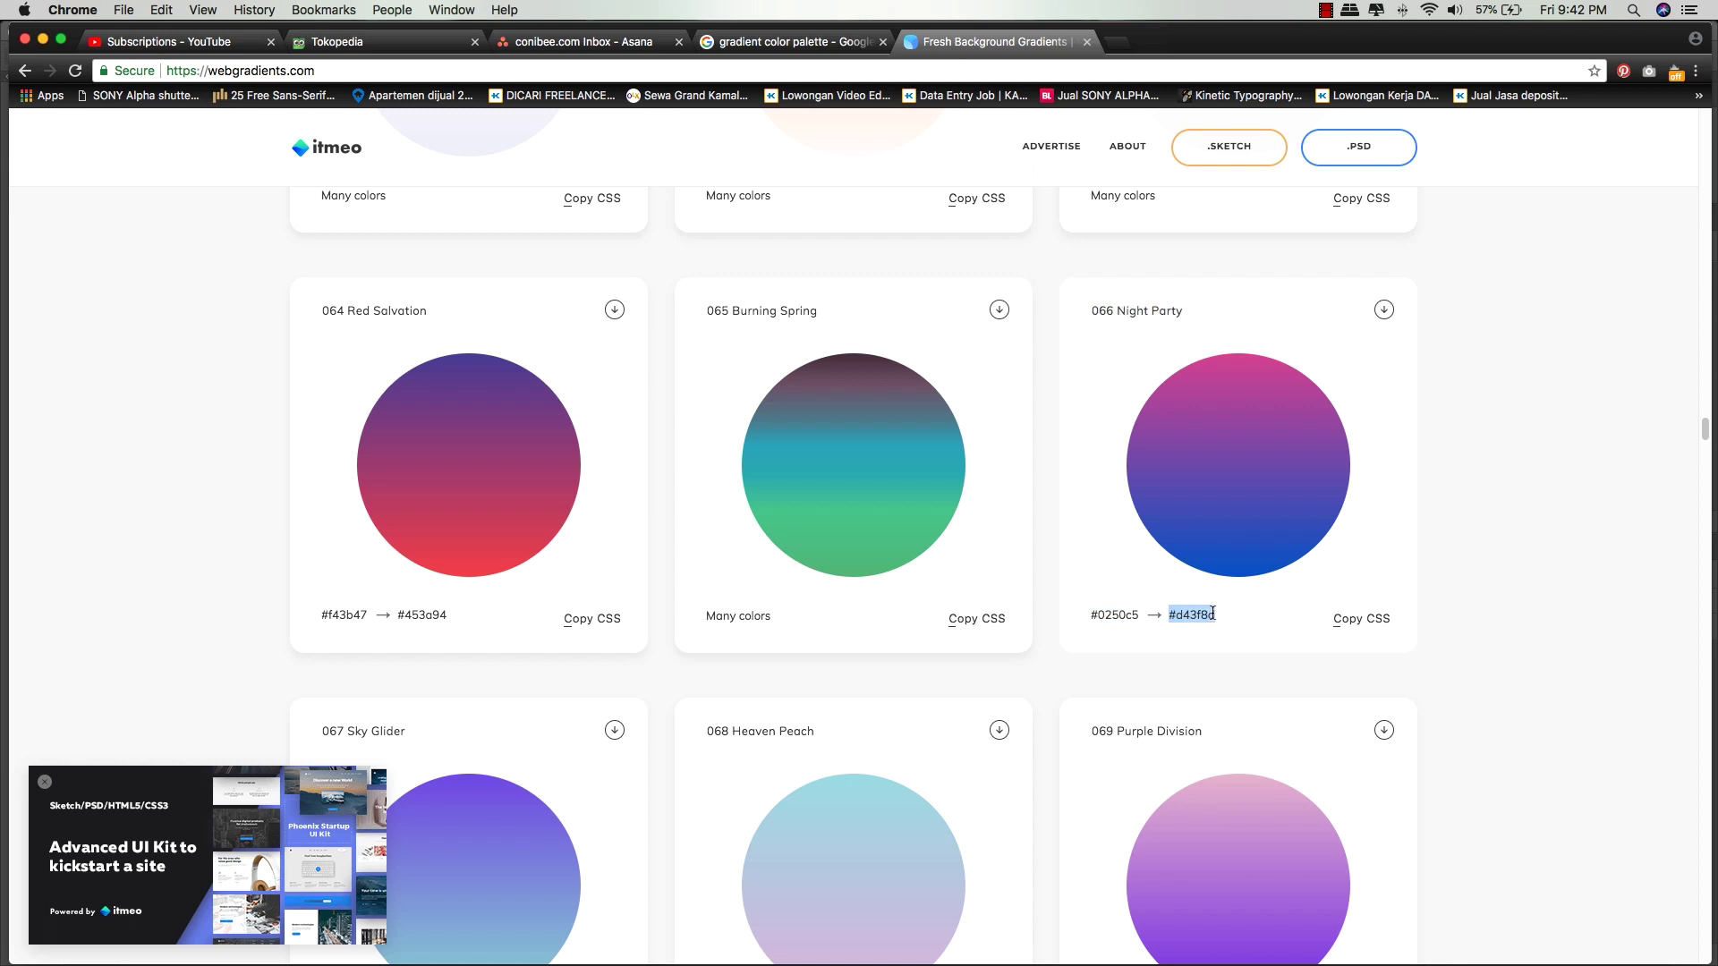
right_click(1207, 614)
click(1235, 650)
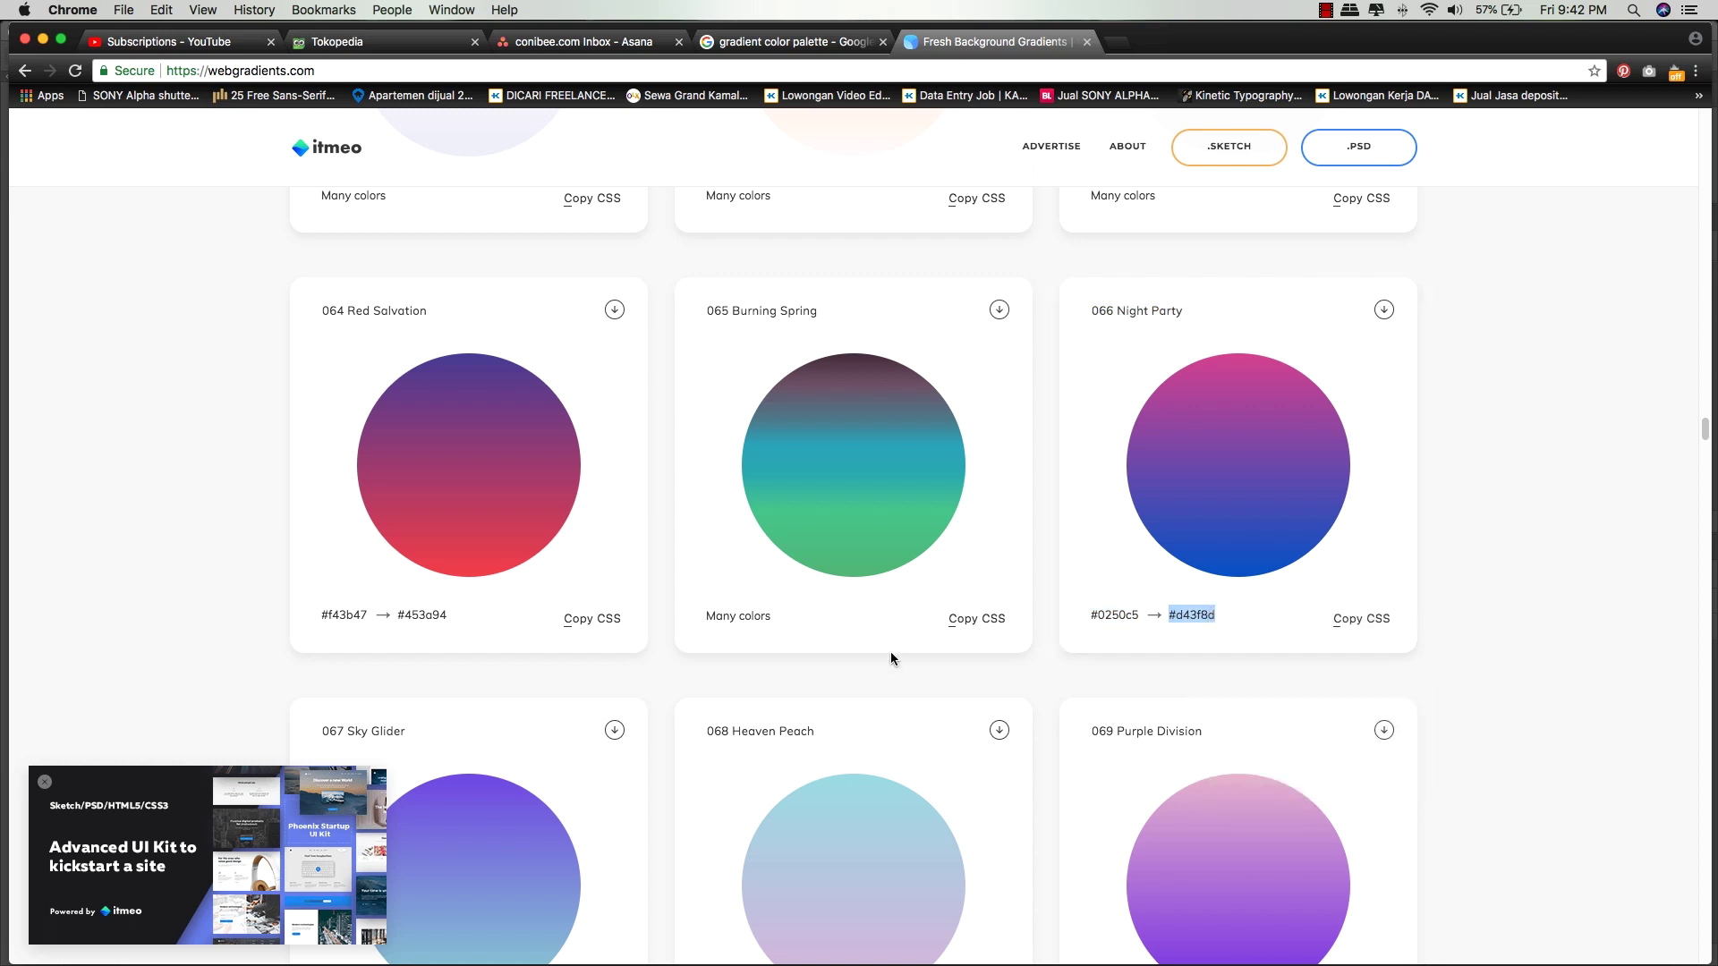
mouse_move(459, 938)
click(541, 929)
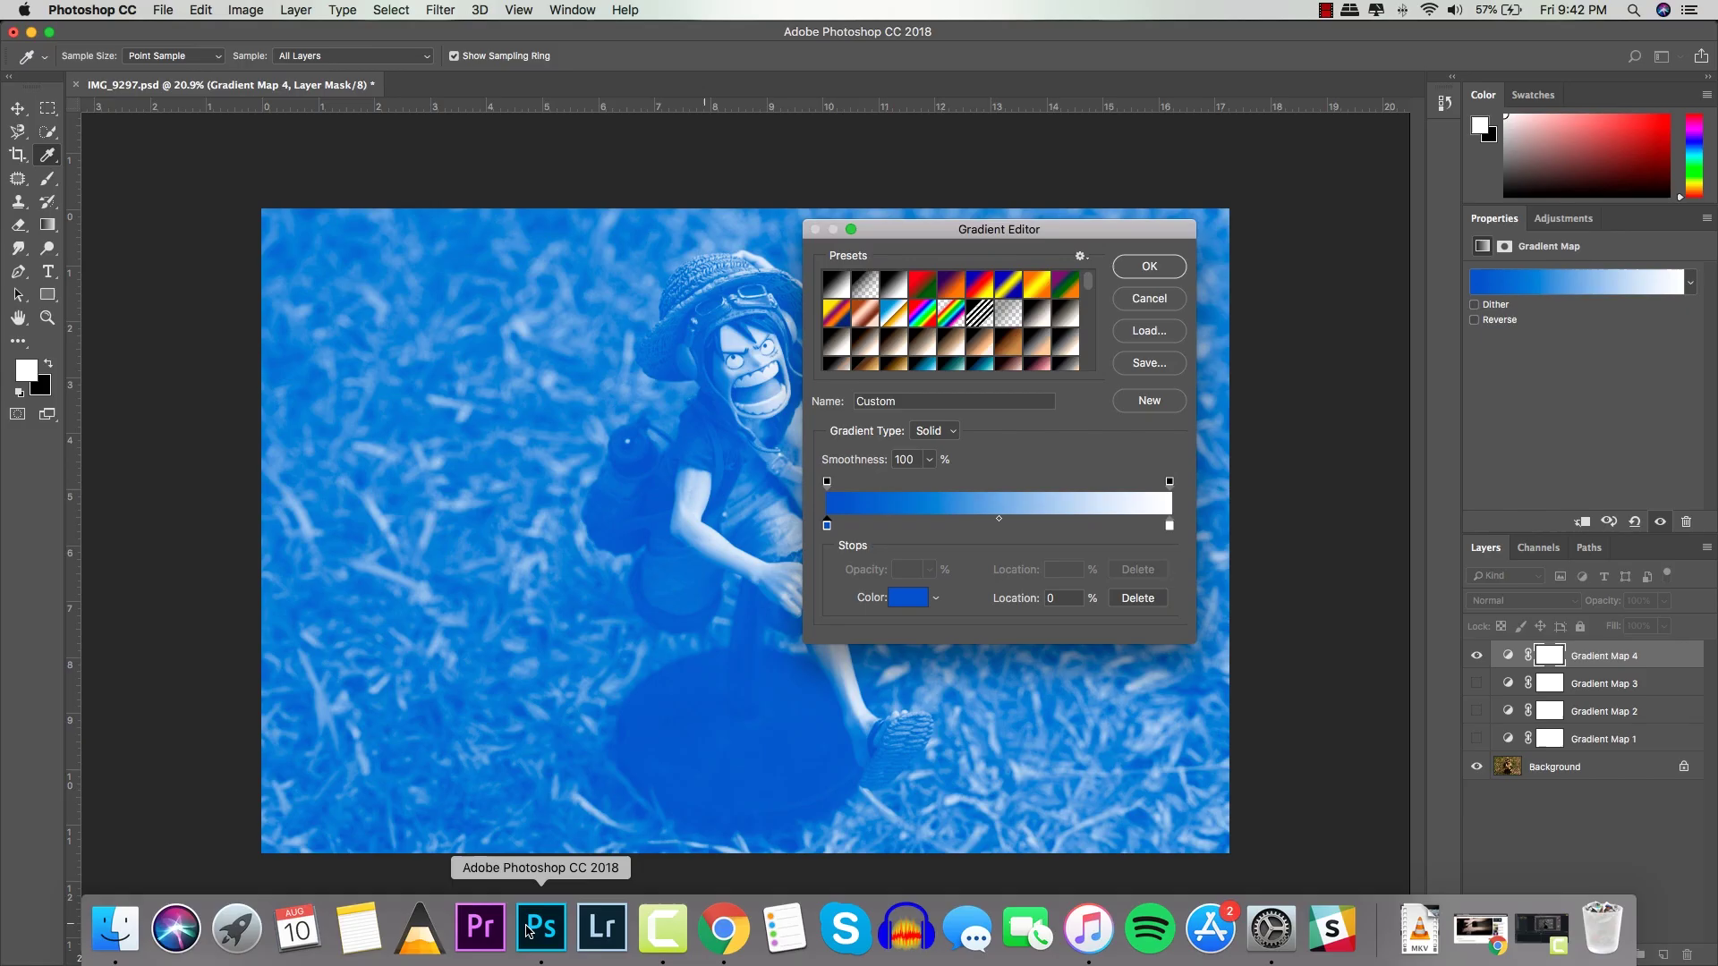
Paste #d43f8d as the right stop colour and confirm the blue-to-pink gradient
double_click(1169, 526)
double_click(1456, 676)
key(super+v)
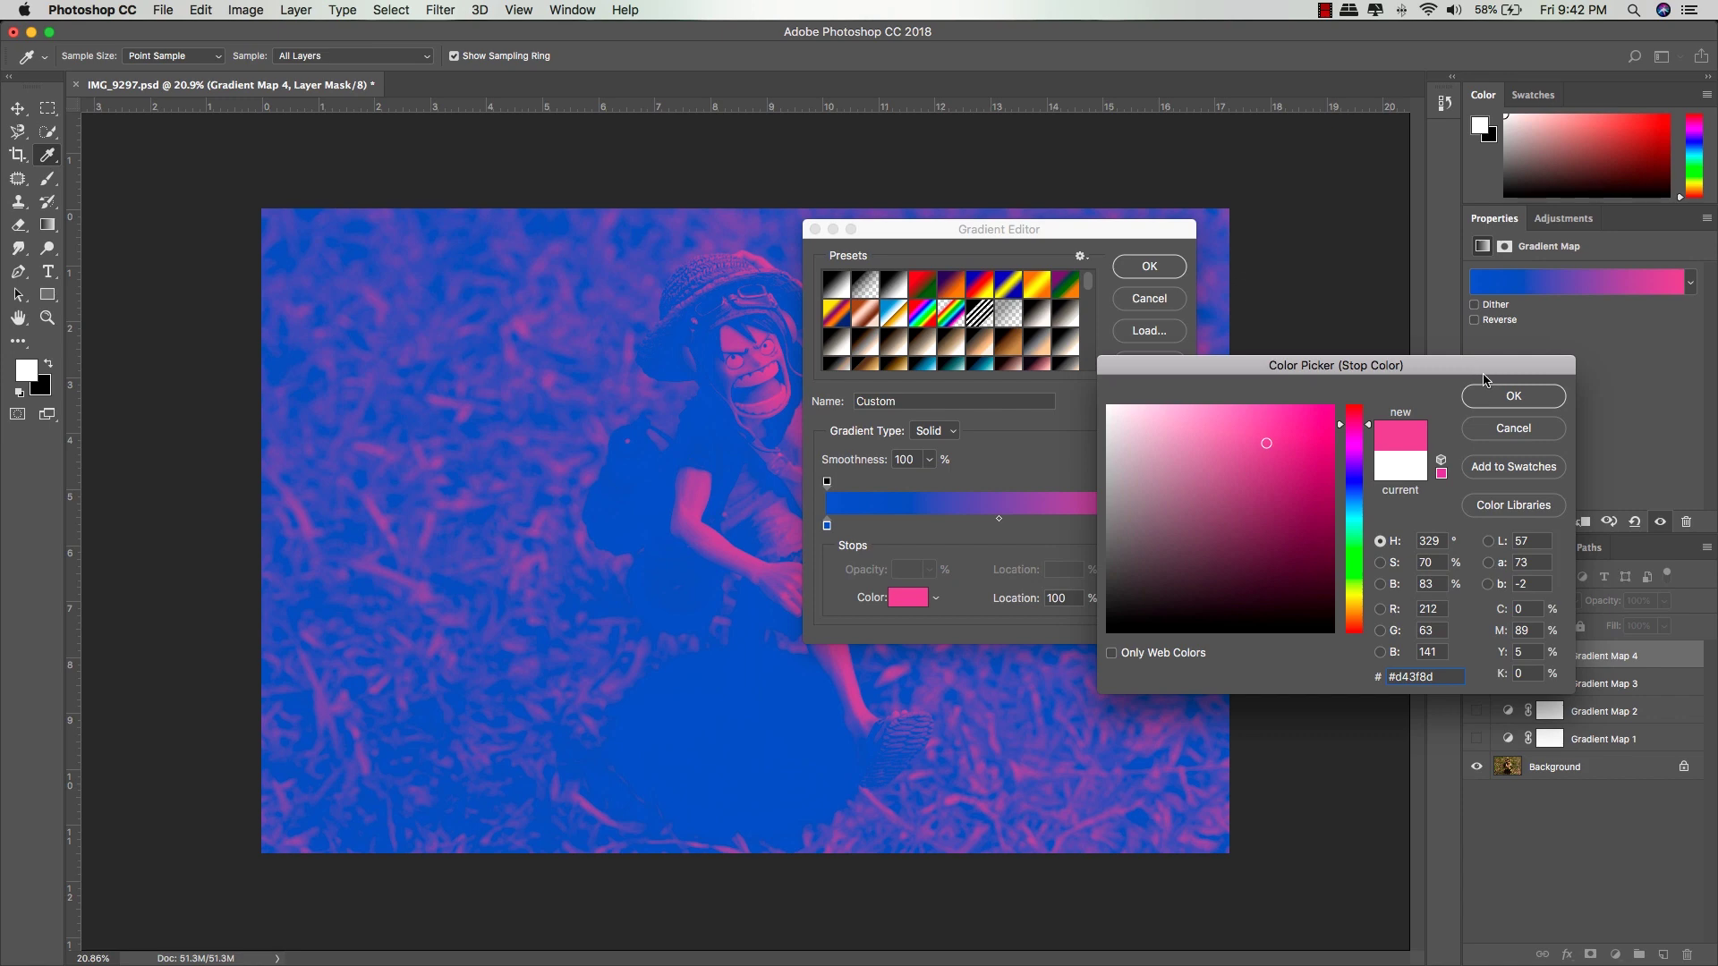
click(1508, 396)
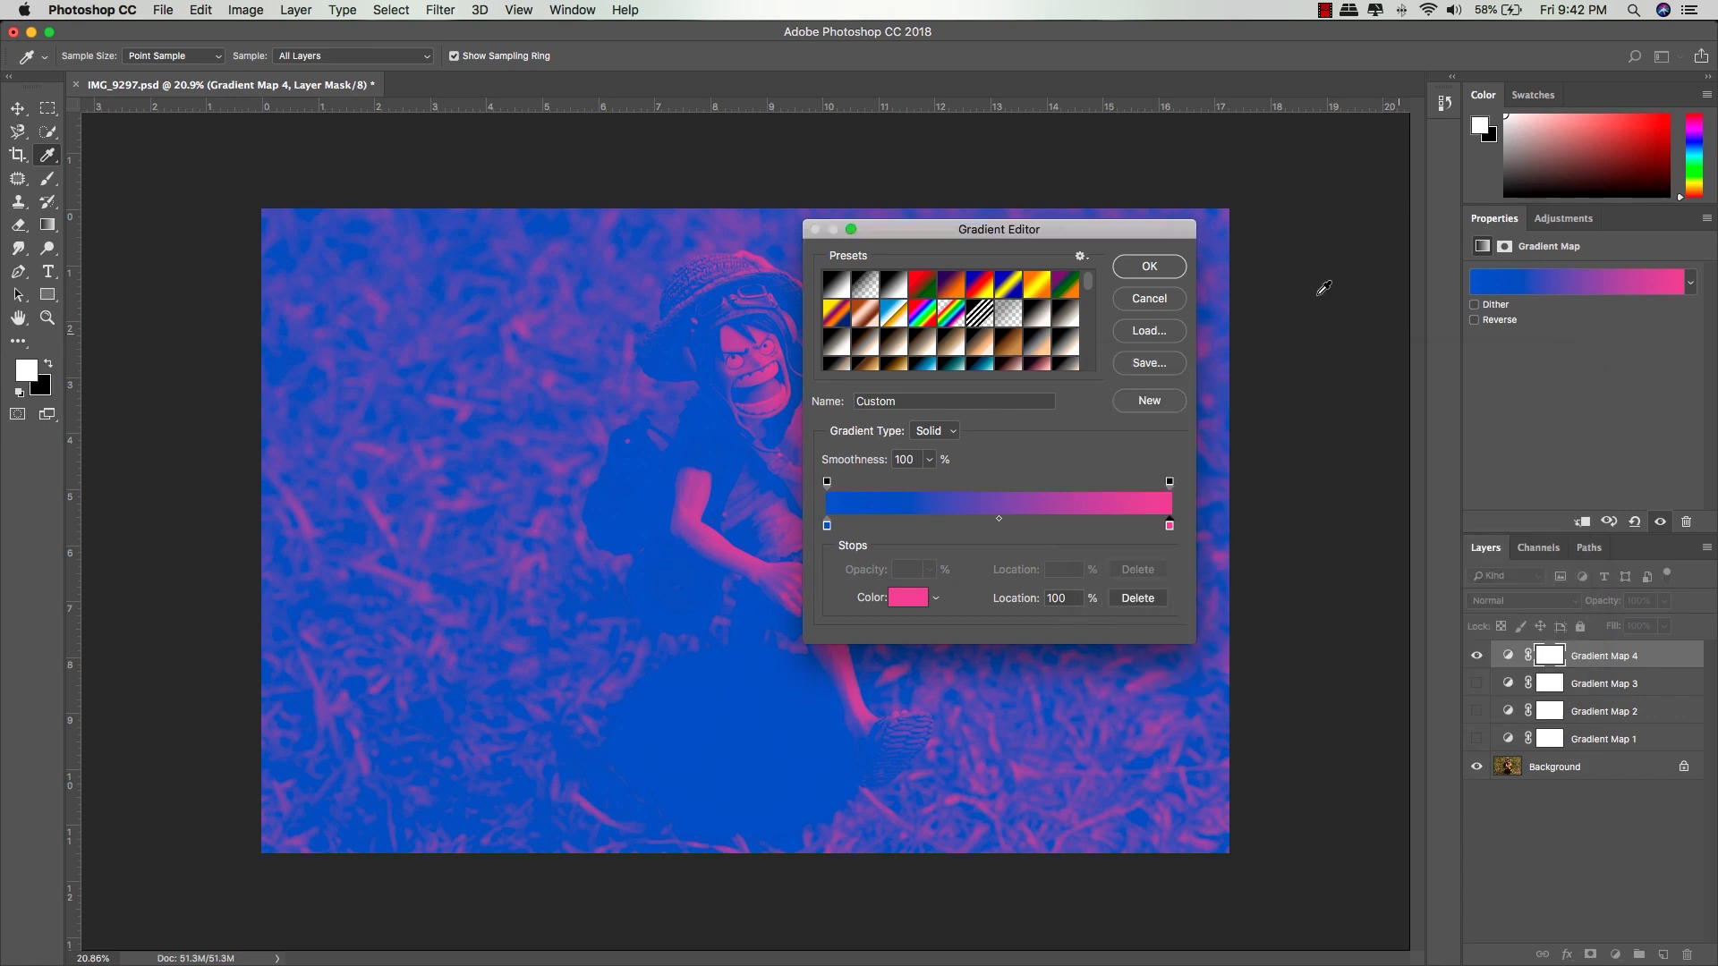
click(1147, 273)
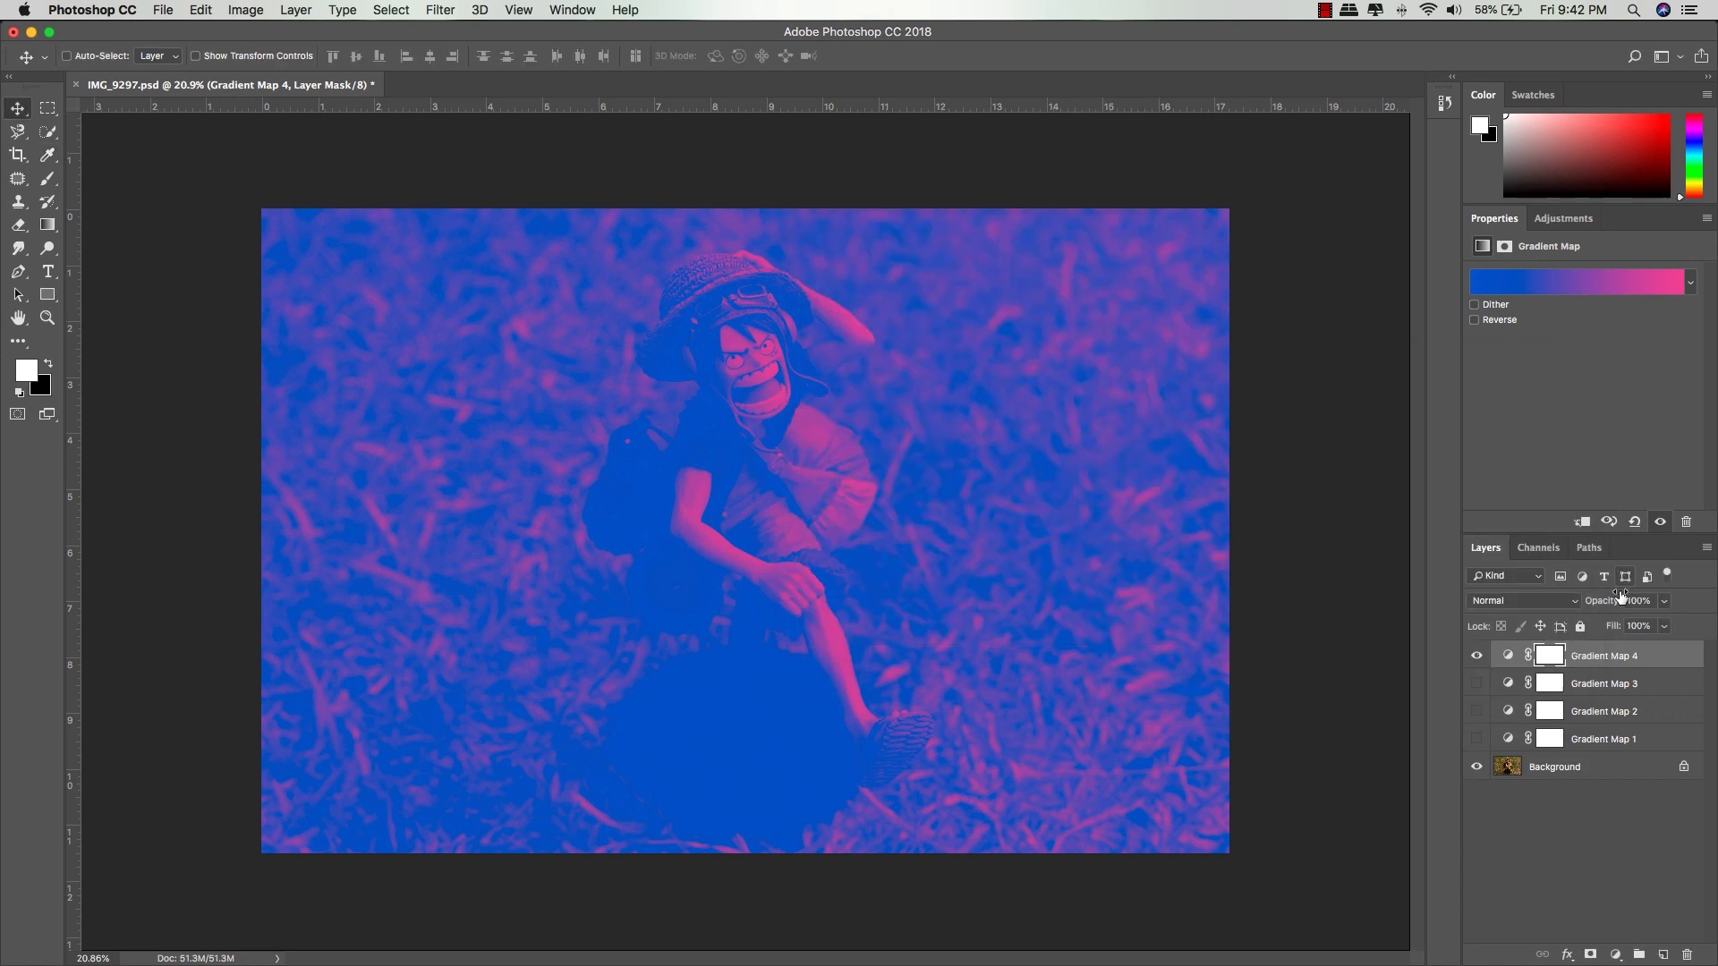
Set Gradient Map 4 to Soft Light at about 61% opacity, toggling visibility to compare
click(1546, 602)
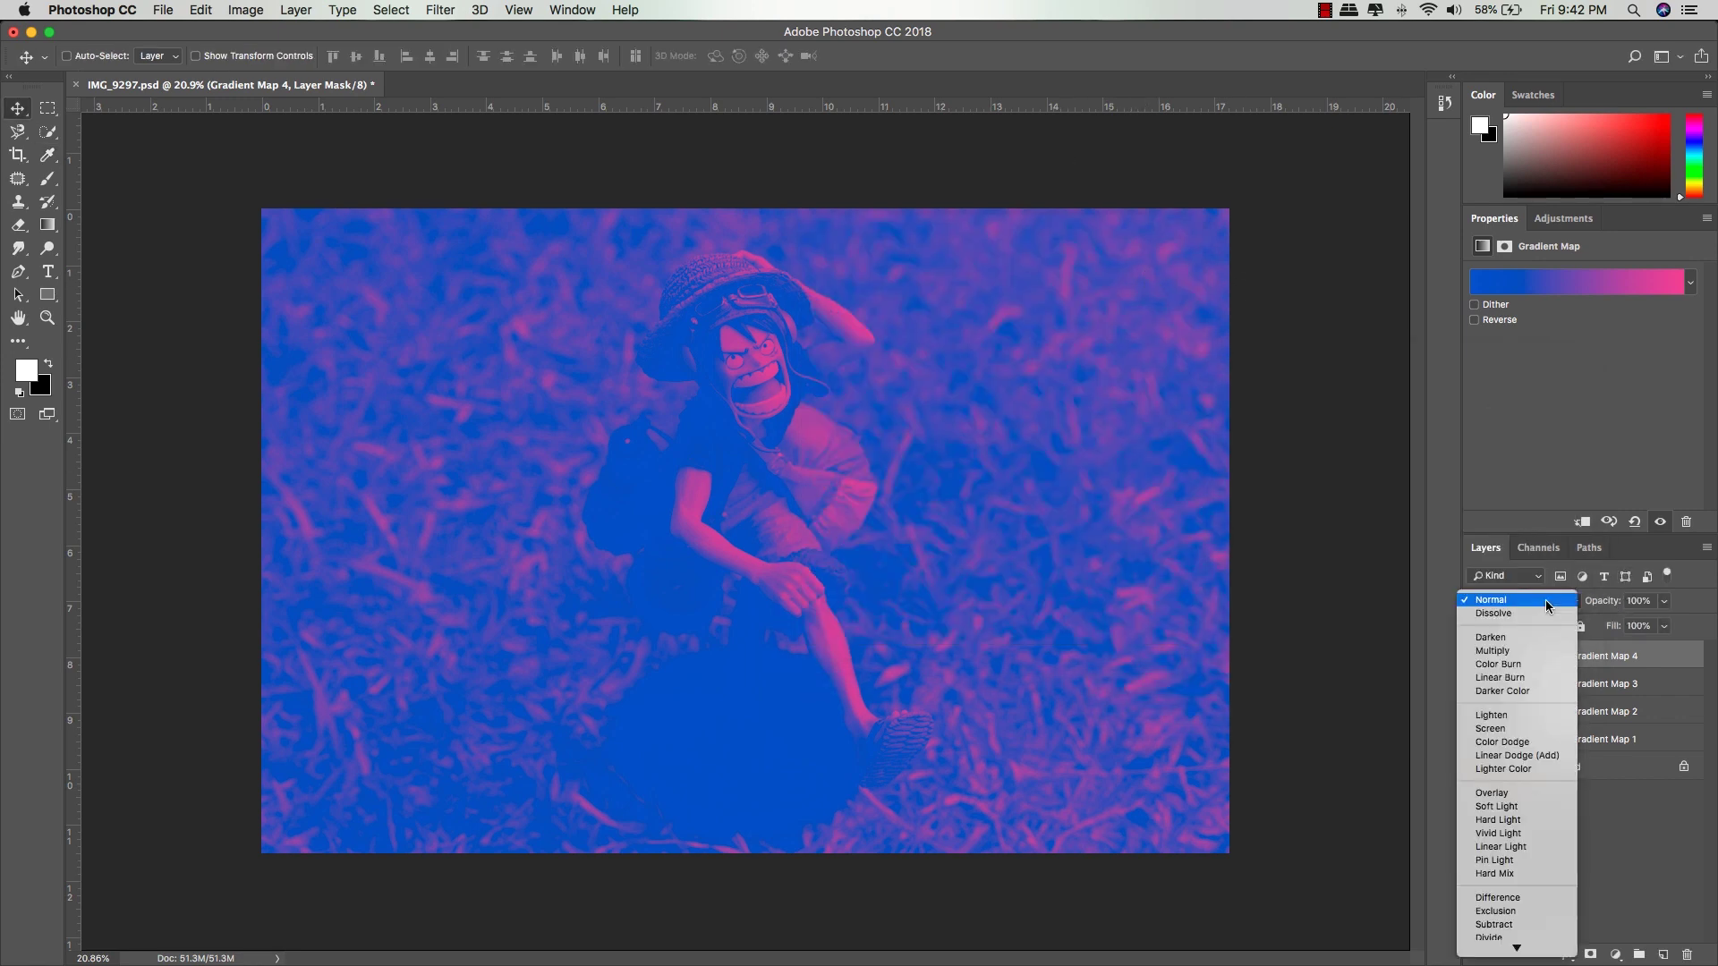
click(1508, 806)
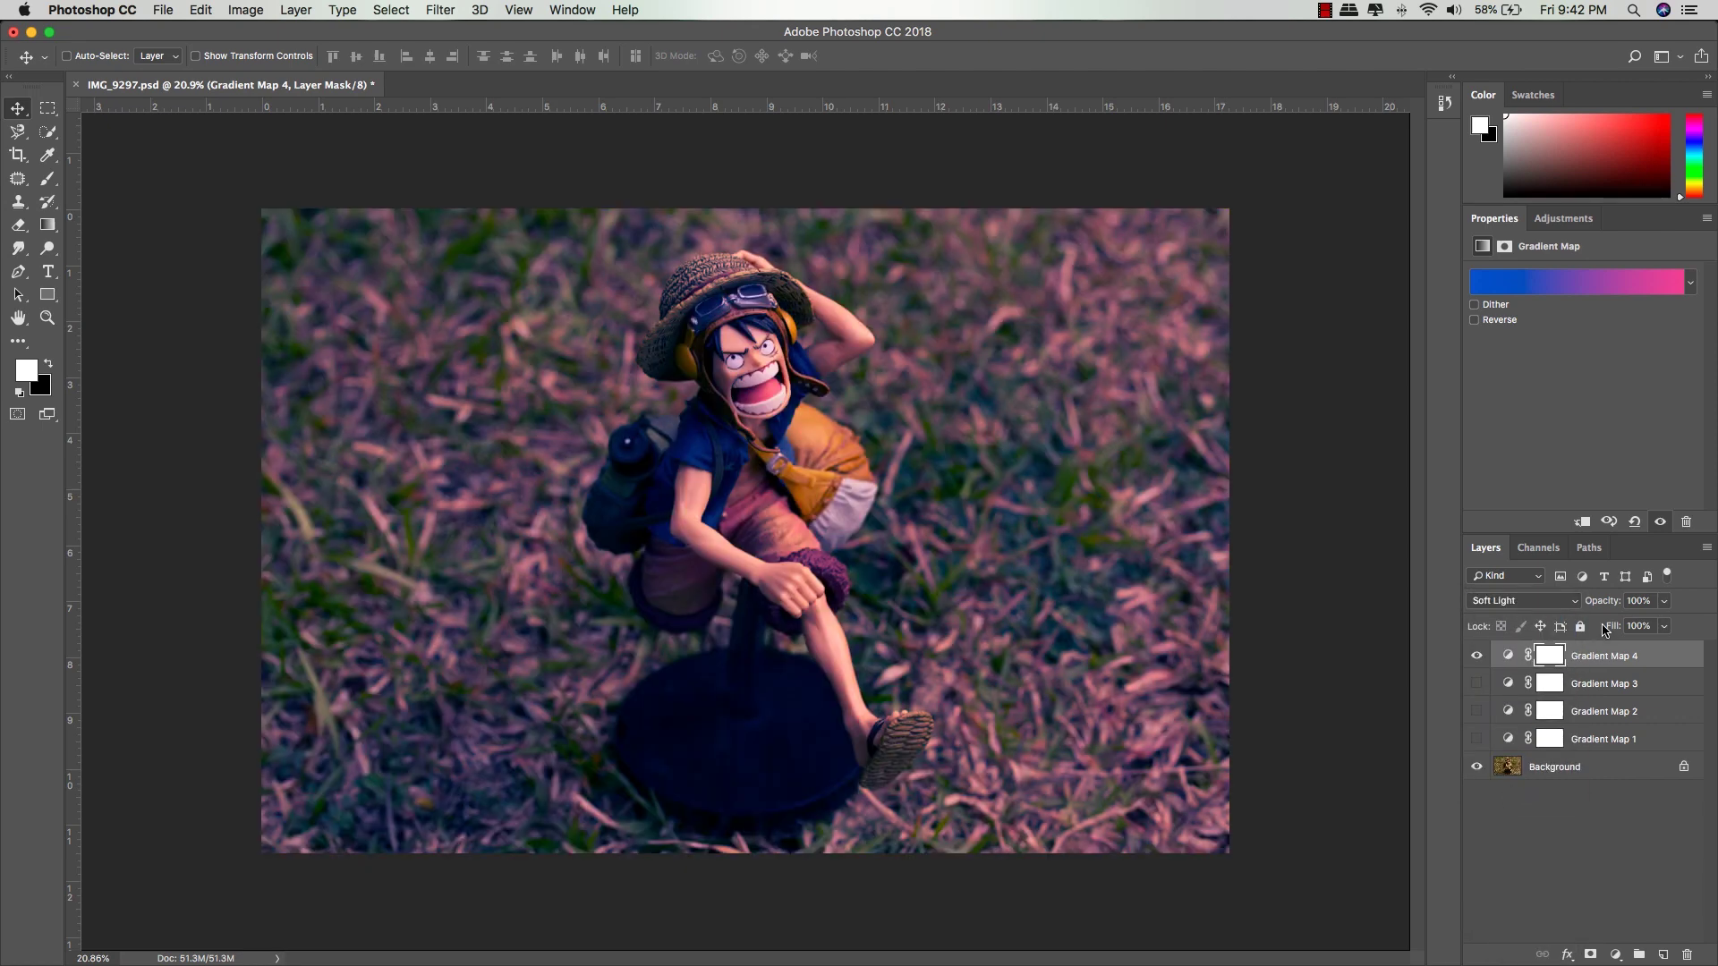
drag(1604, 606, 1566, 605)
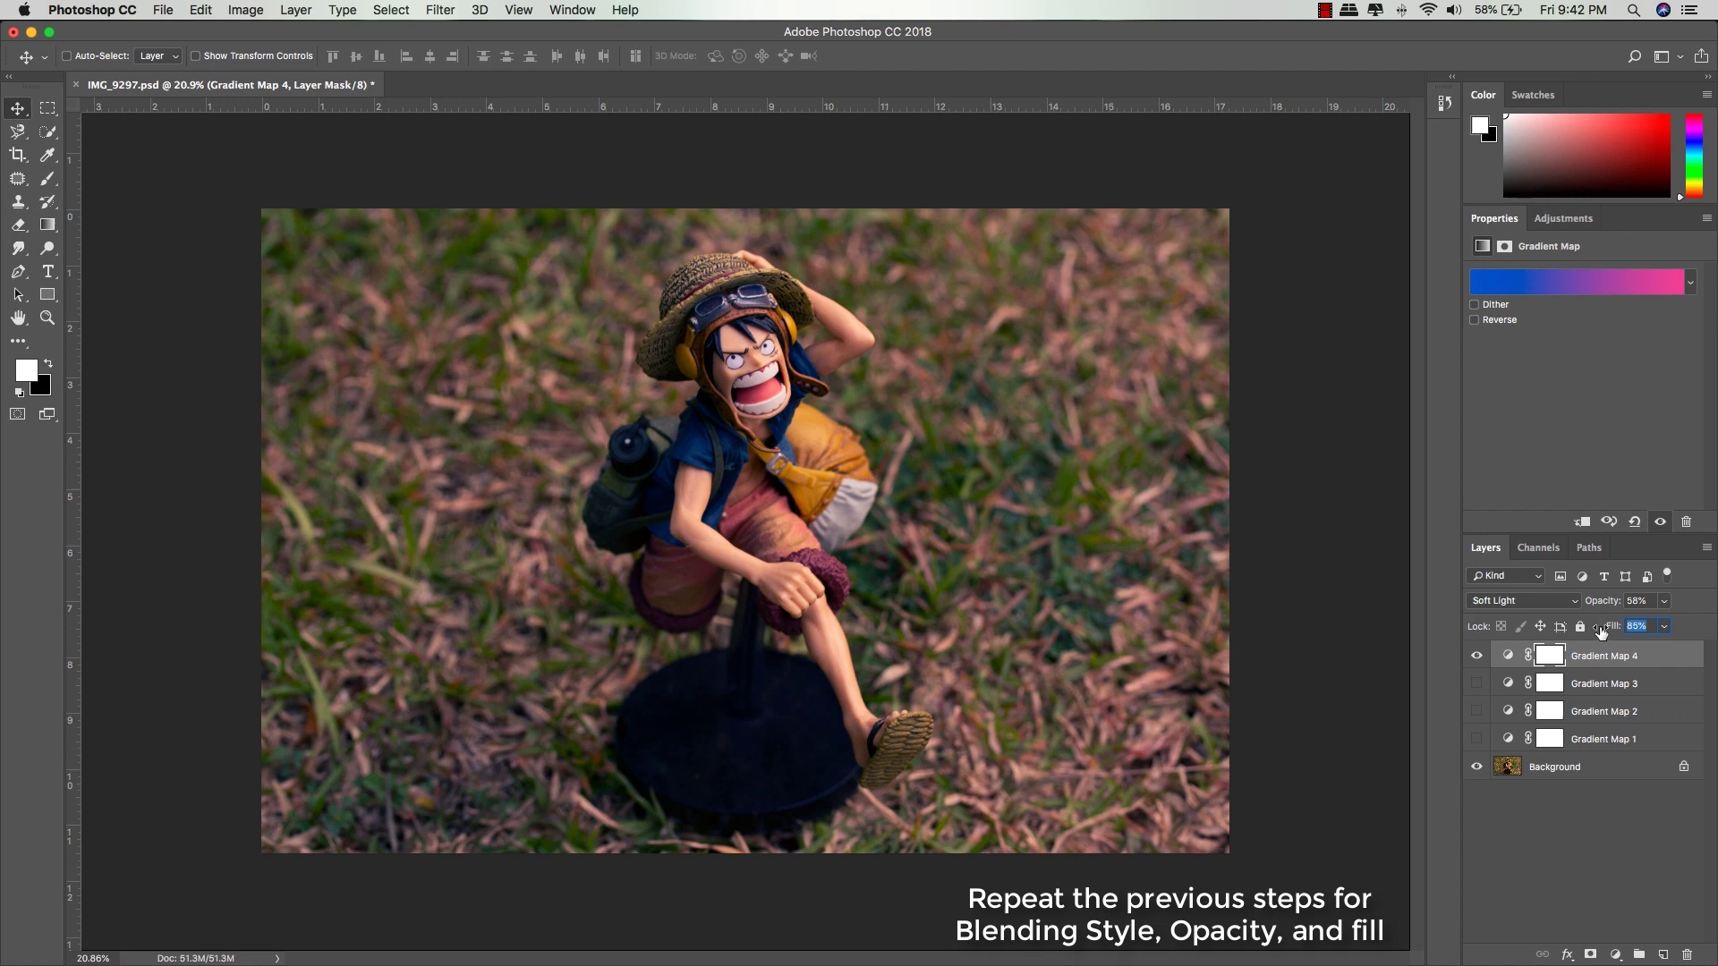
drag(1603, 609, 1609, 609)
click(1478, 659)
click(1478, 658)
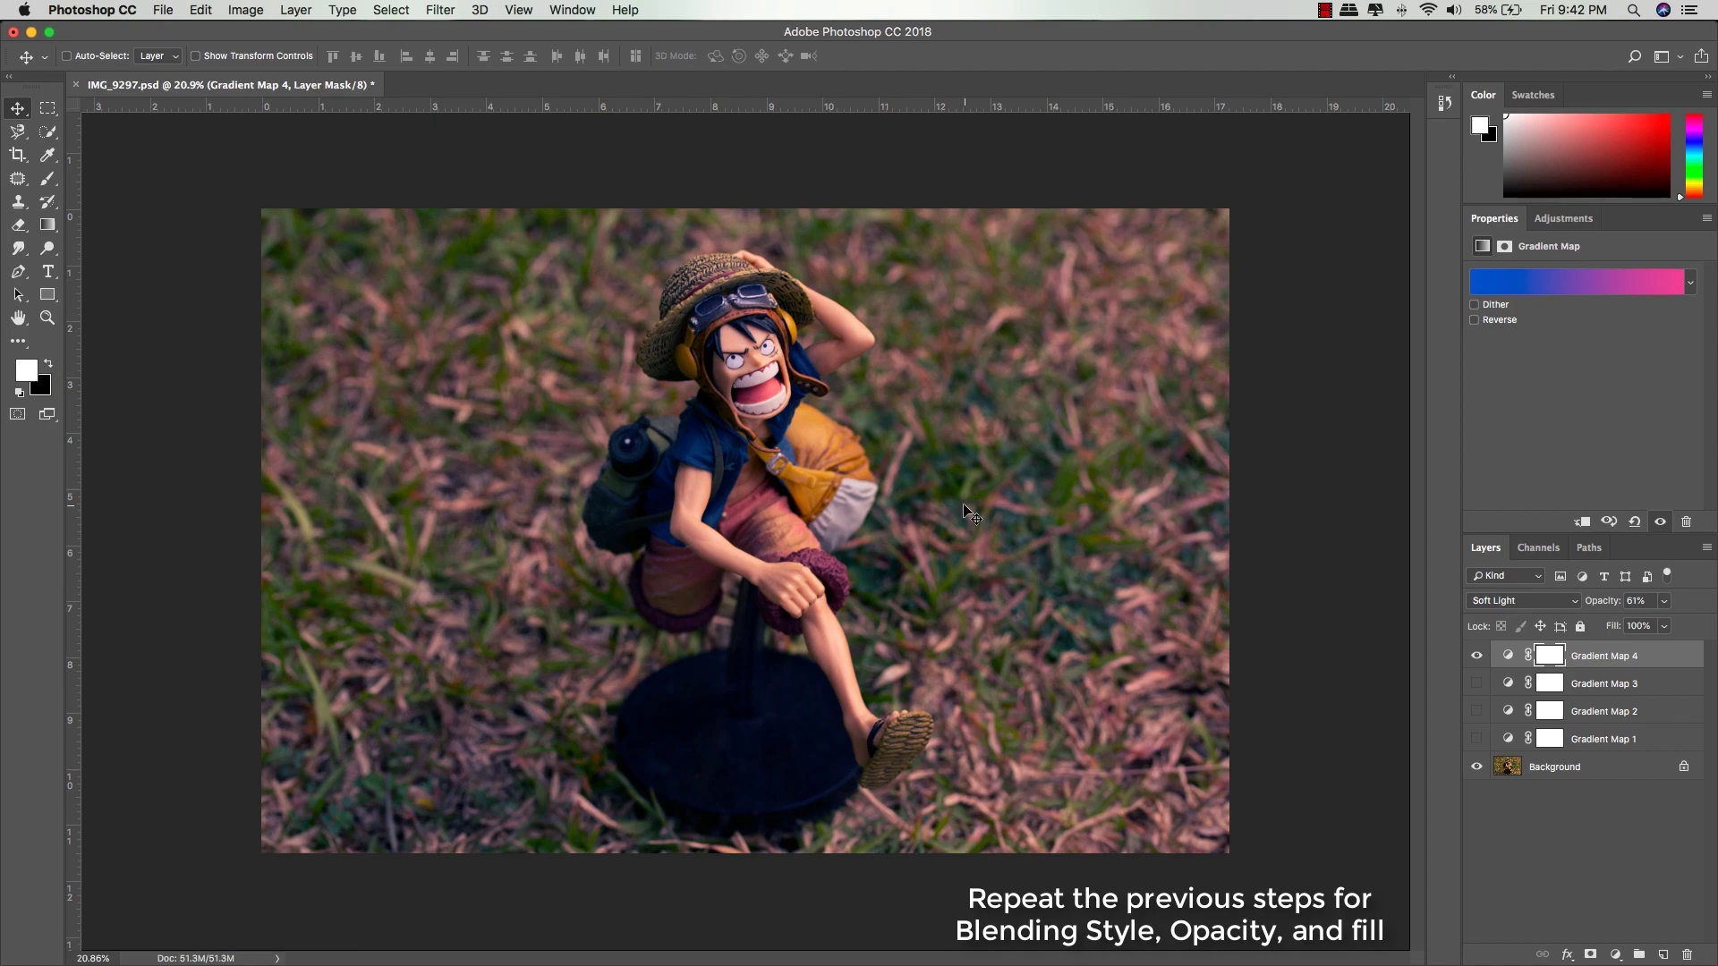